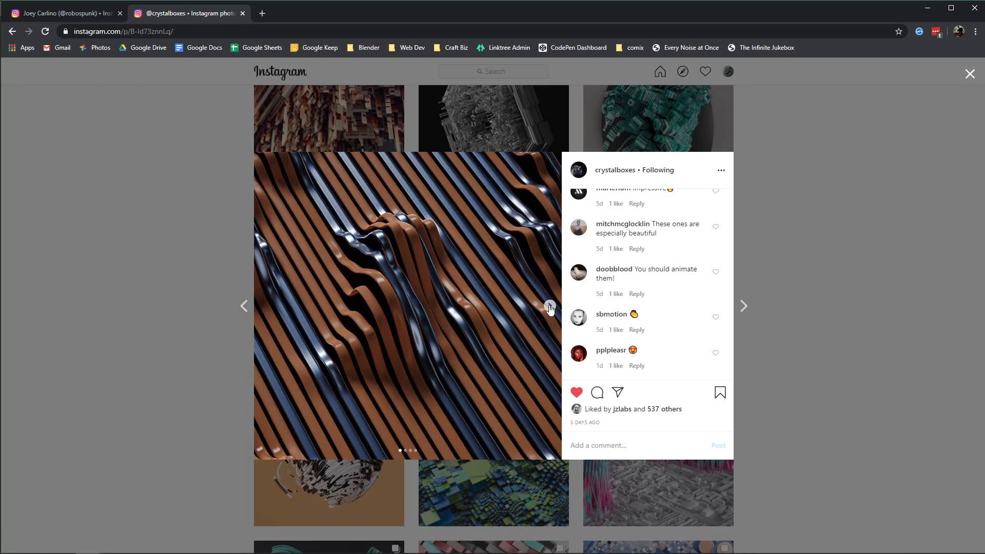
# Step: Browse the Instagram post's reference images forward to the colourful wave render
pyautogui.click(550, 306)
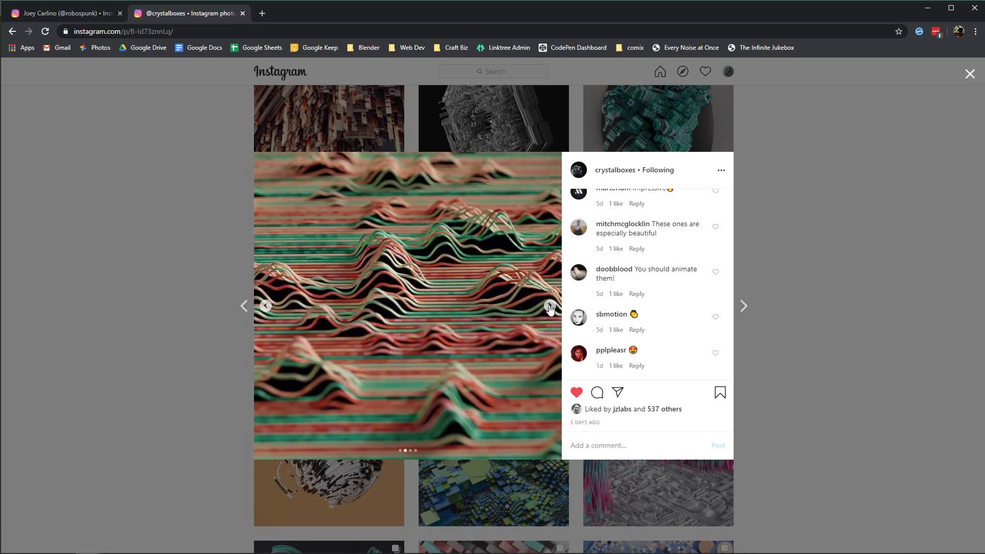
pyautogui.click(550, 307)
pyautogui.click(549, 306)
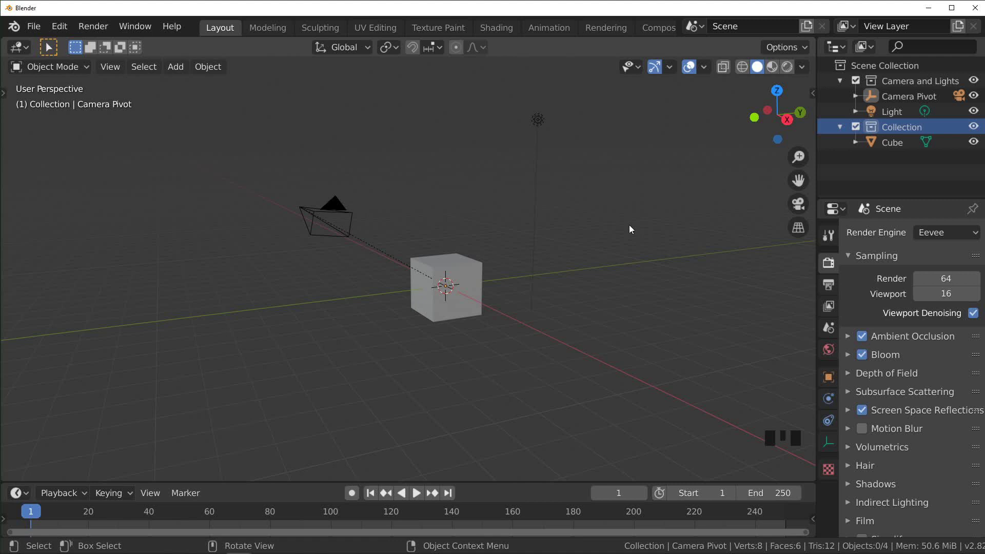
# Step: Select the default cube and enter Edit Mode
pyautogui.moveTo(630, 229); pyautogui.dragTo(449, 136, button='middle')
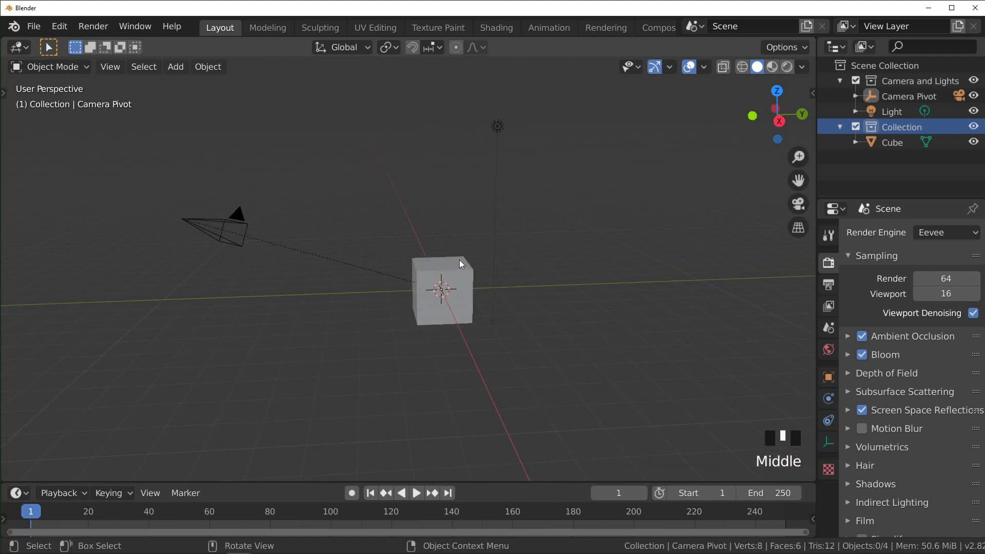
pyautogui.scroll(1, 460, 268)
pyautogui.click(472, 257)
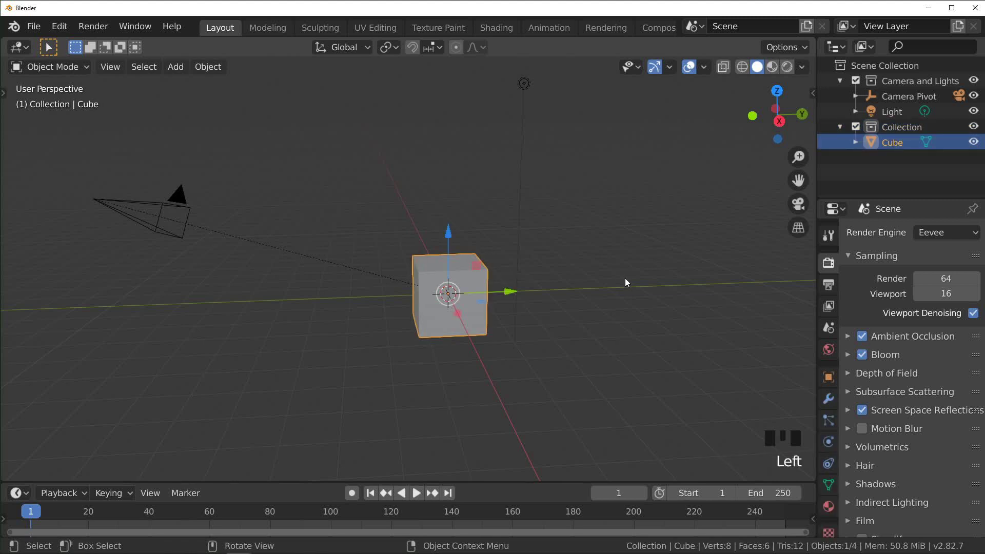
pyautogui.press('Tab')
# Step: Merge all of the cube's vertices into a single point at the center
pyautogui.scroll(1, 619, 278)
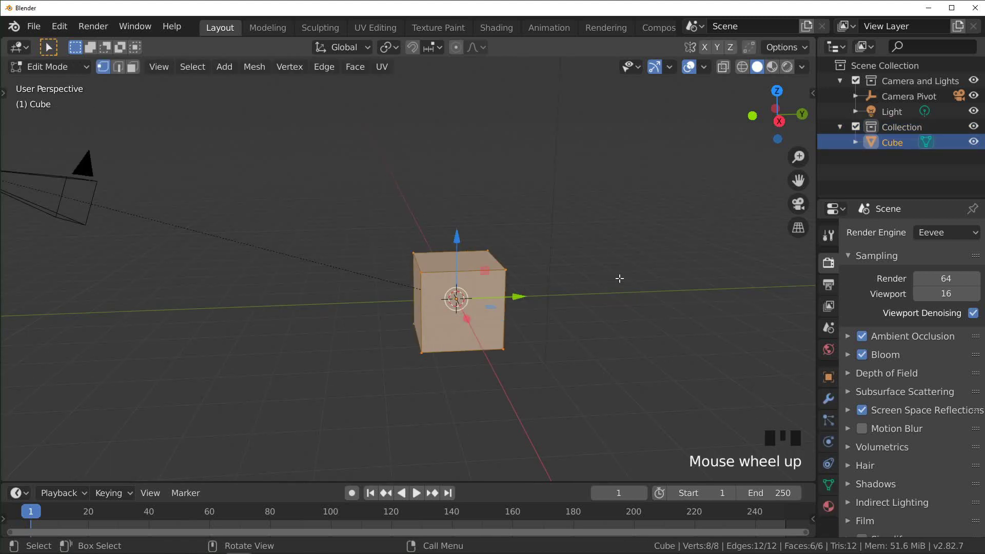
pyautogui.hotkey('alt', 'm')
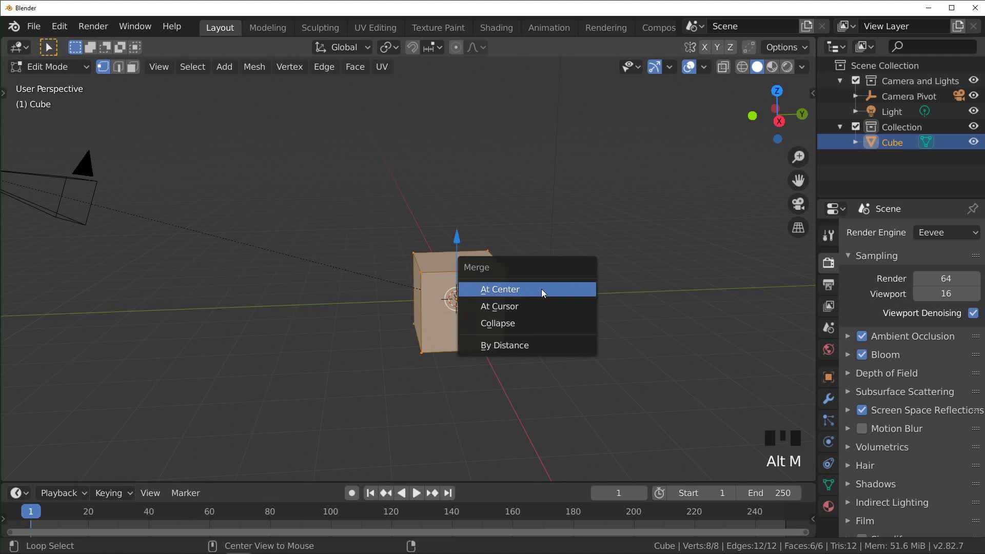
pyautogui.click(543, 291)
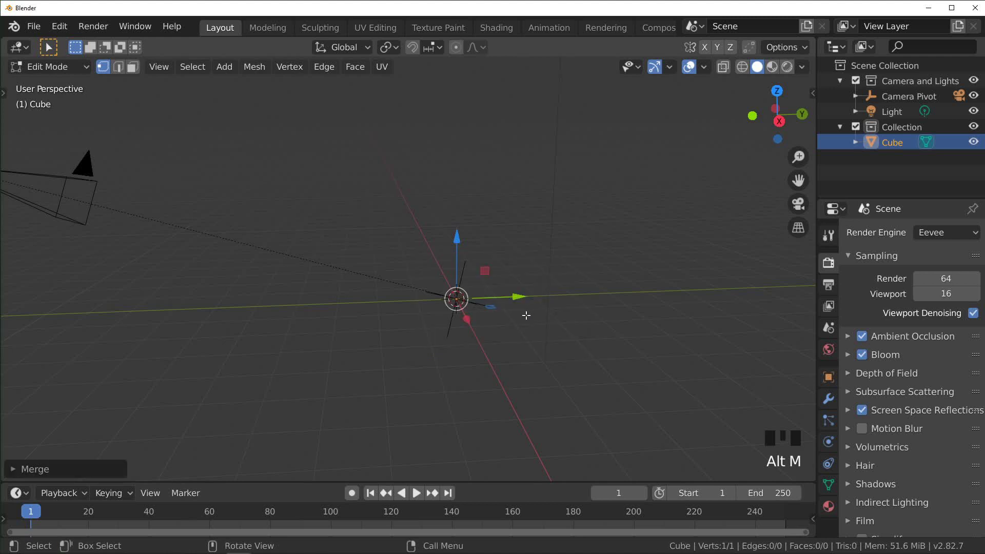
pyautogui.moveTo(507, 335); pyautogui.dragTo(481, 335, button='middle')
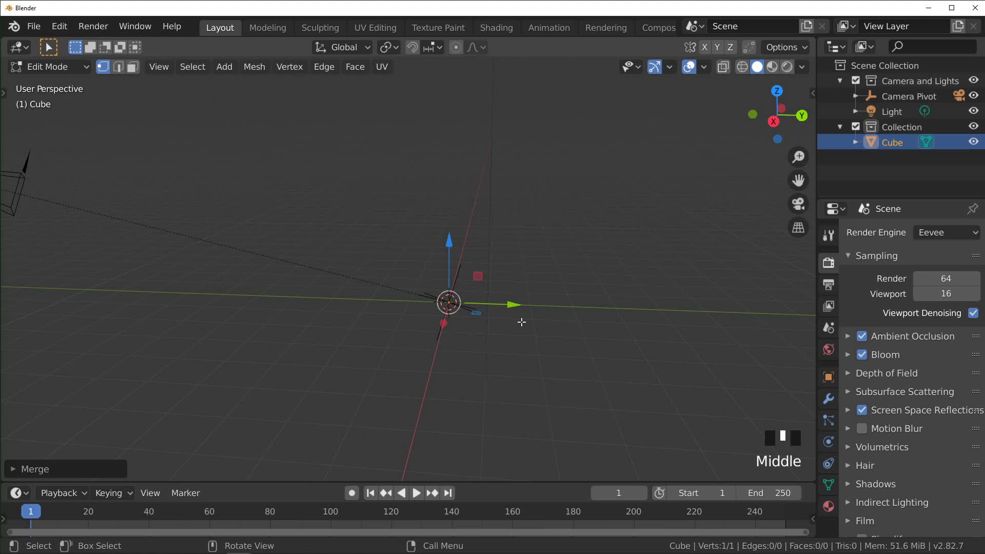
pyautogui.moveTo(521, 321); pyautogui.dragTo(605, 313, button='middle')
# Step: Extrude a new vertex from the merged point and set its X coordinate to 20 m
pyautogui.press('e')
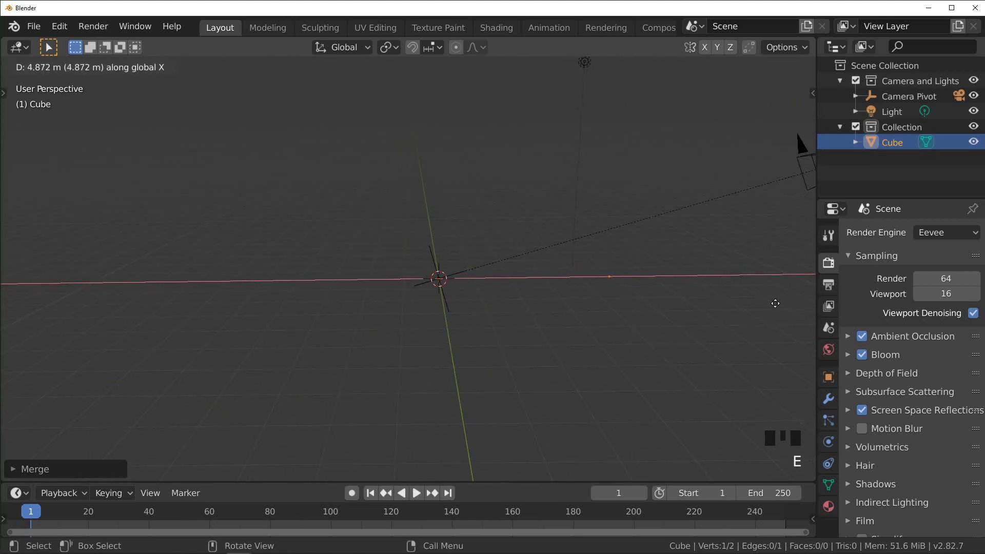
pyautogui.click(725, 303)
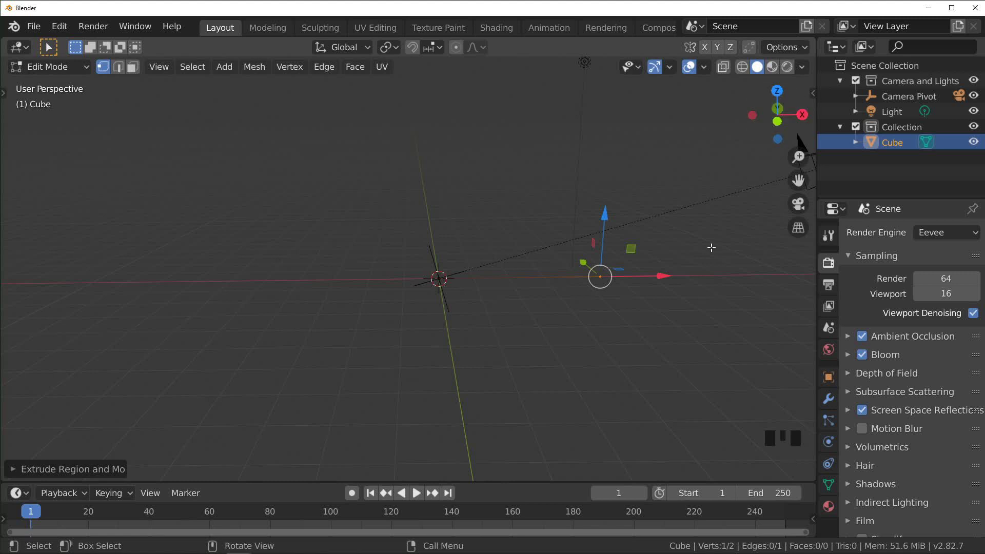
pyautogui.press('n')
pyautogui.click(747, 124)
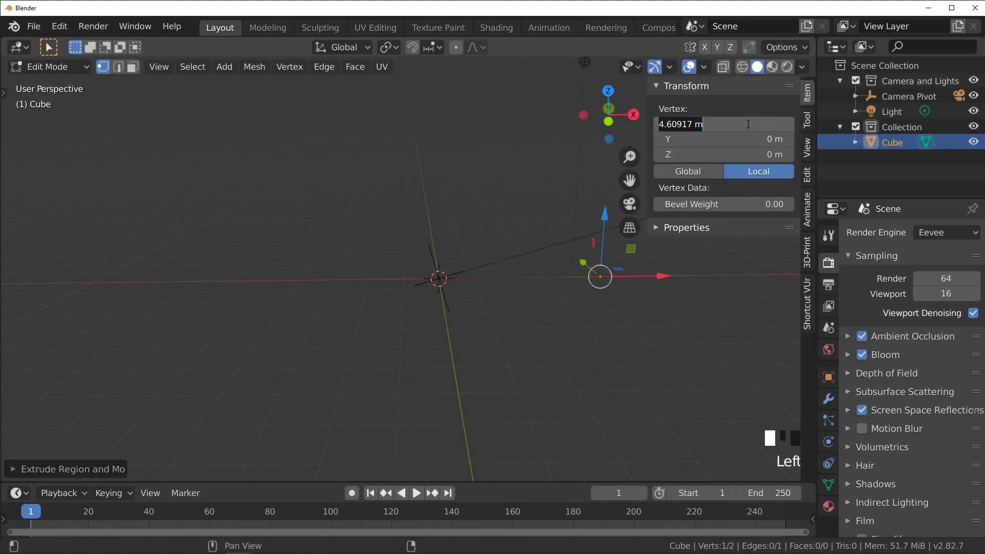
pyautogui.write('20')
pyautogui.press('Return')
# Step: Subdivide the line with 25 cuts and return to Object Mode
pyautogui.scroll(-6, 669, 370)
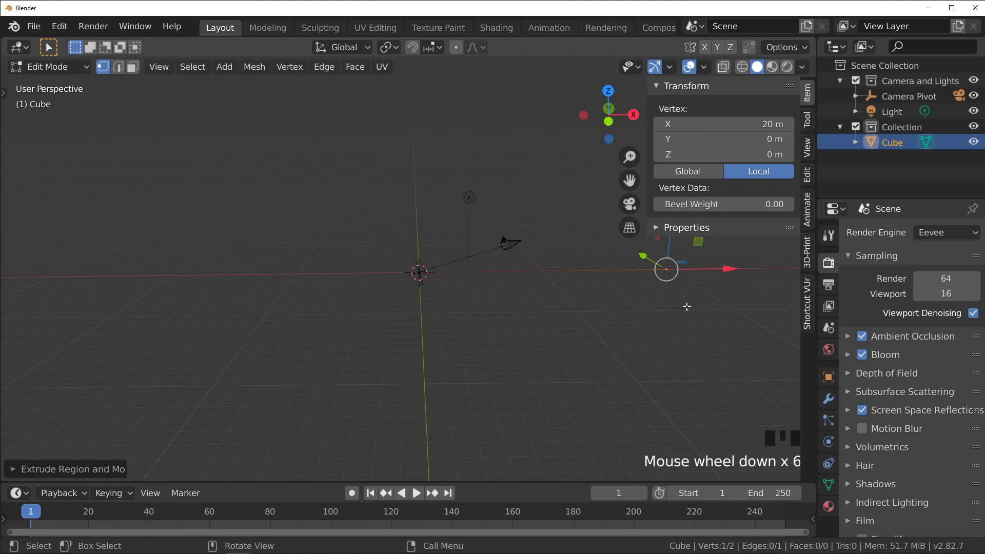
pyautogui.moveTo(681, 284); pyautogui.dragTo(453, 276, button='middle')
pyautogui.press('a')
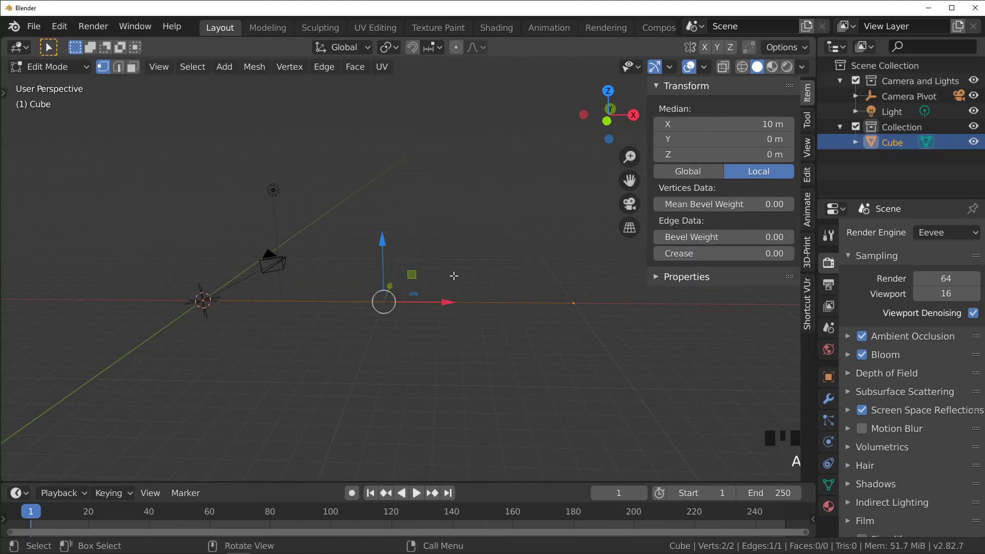
pyautogui.rightClick(476, 303)
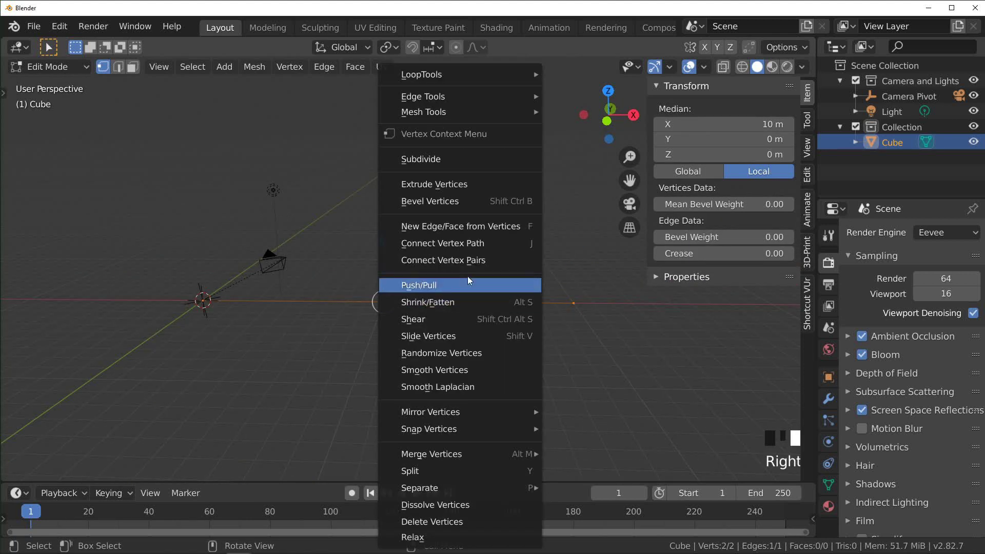
pyautogui.click(440, 159)
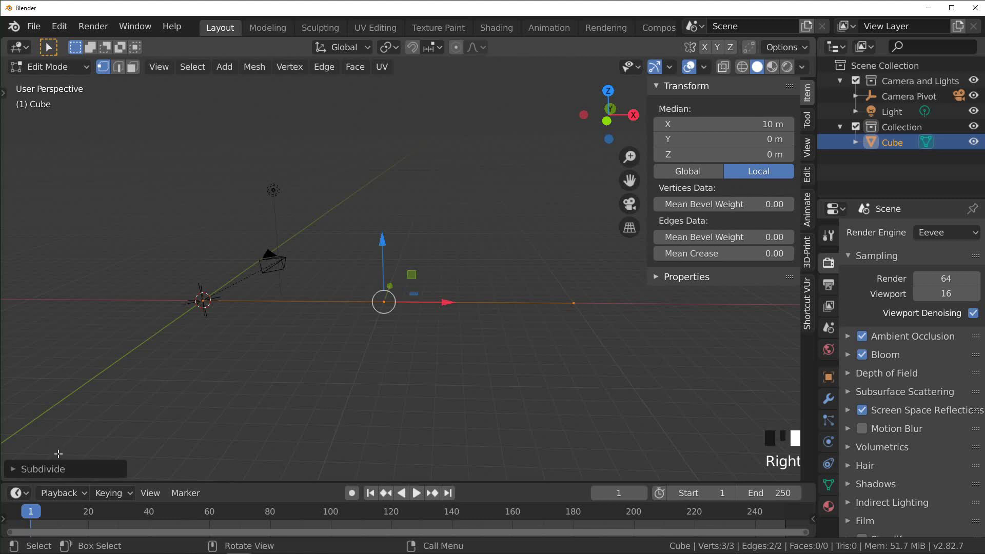
pyautogui.click(17, 469)
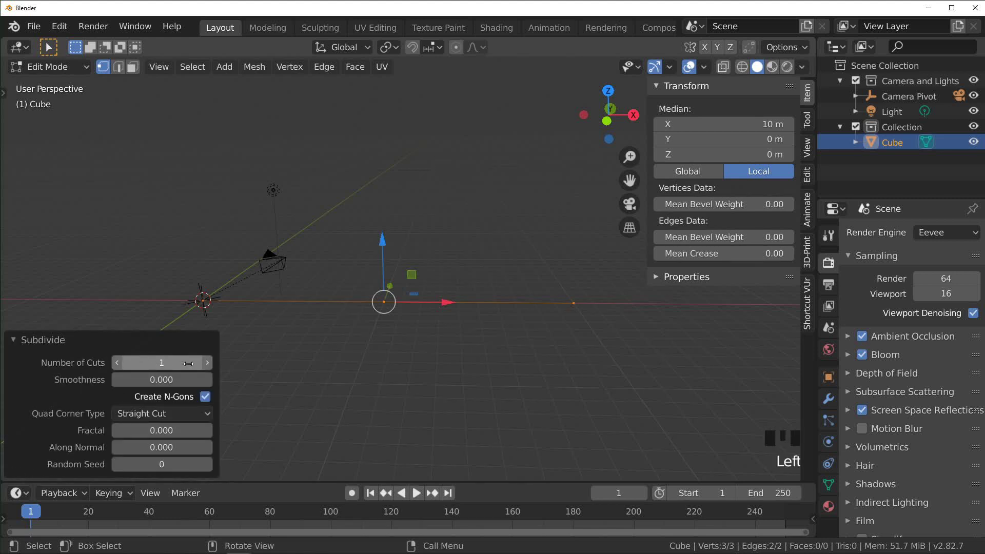
pyautogui.doubleClick(188, 363)
pyautogui.write('25')
pyautogui.press('Return')
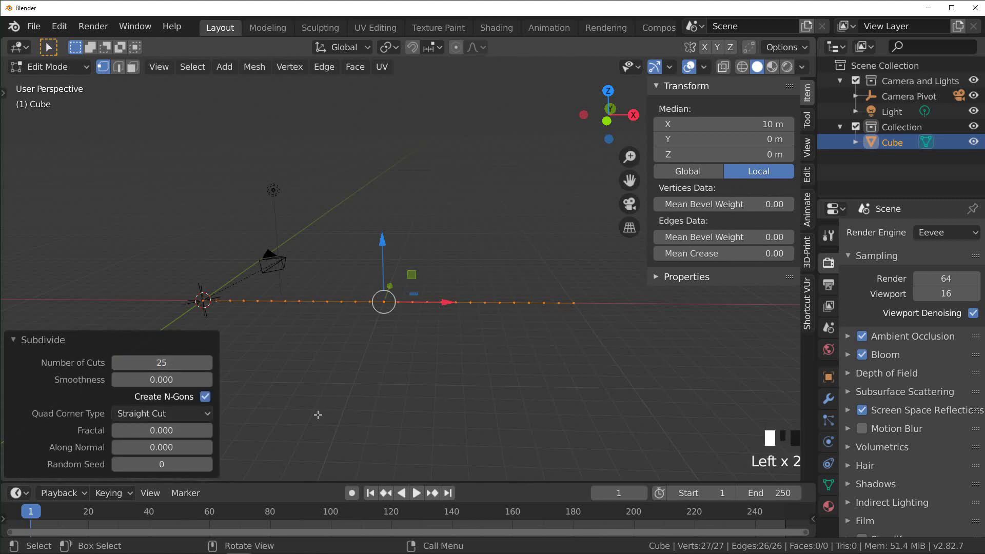
pyautogui.press('Tab')
pyautogui.press('n')
pyautogui.keyDown('ctrl'); pyautogui.moveTo(319, 413); pyautogui.dragTo(358, 314, button='middle'); pyautogui.keyUp('ctrl')
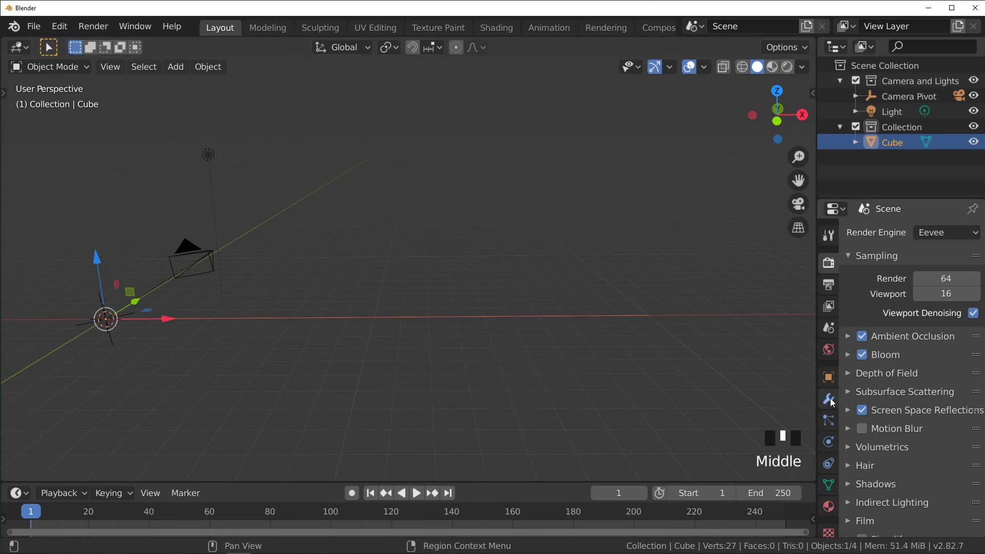
# Step: Add a Skin modifier to thicken the line into a bar
pyautogui.click(830, 400)
pyautogui.click(888, 232)
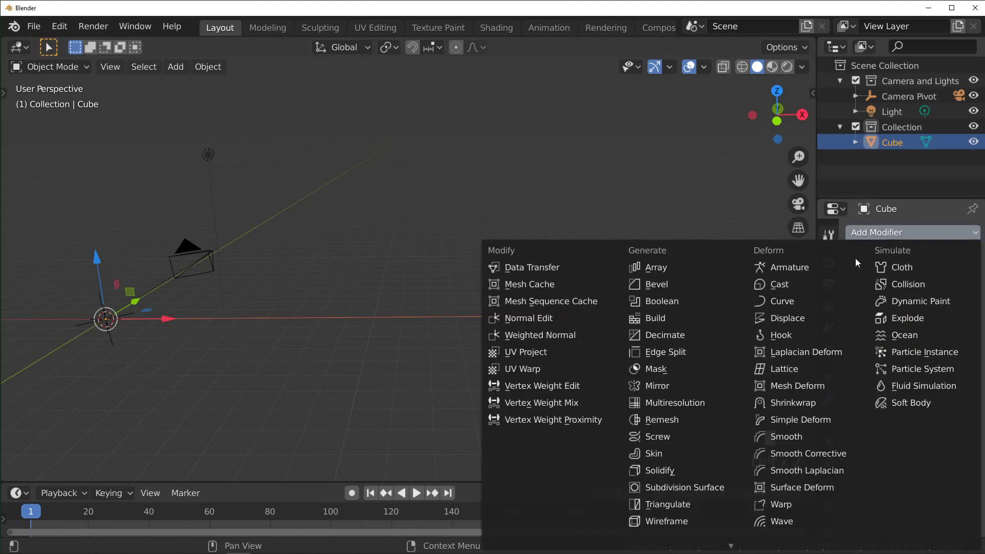
pyautogui.click(657, 453)
pyautogui.moveTo(582, 383); pyautogui.dragTo(501, 430, button='middle')
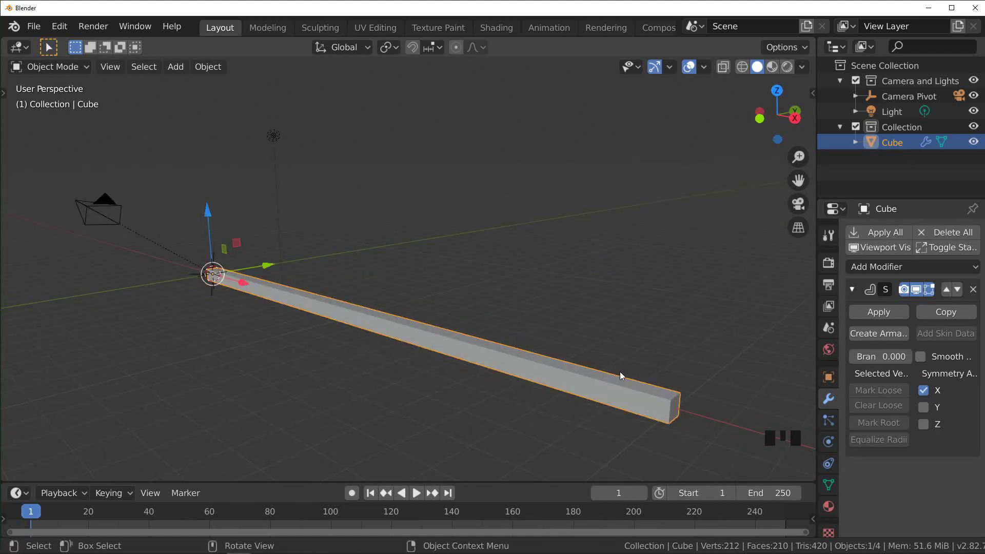
pyautogui.moveTo(619, 371); pyautogui.dragTo(661, 353, button='middle')
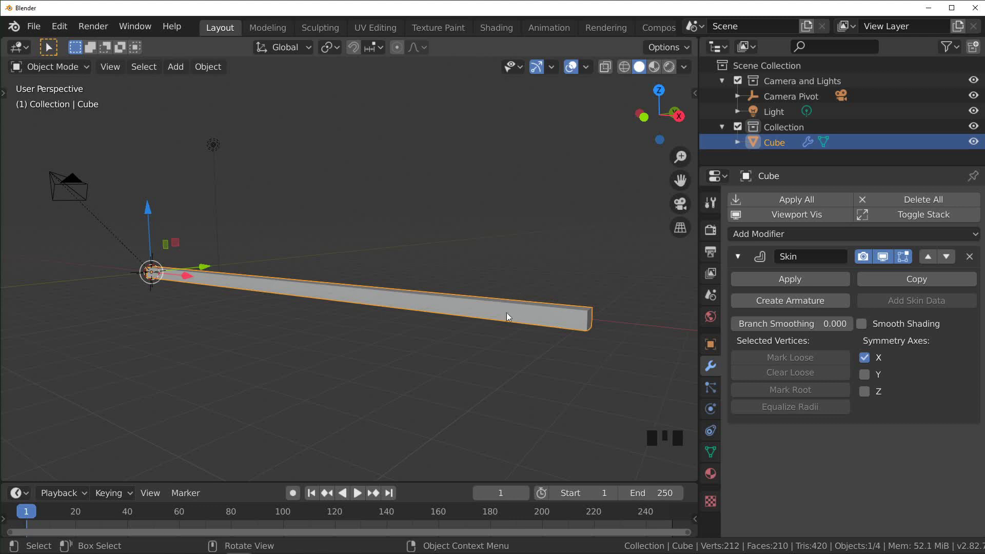
# Step: Add a level-2 Subdivision modifier, collapse both modifier panels, and enable X-ray
pyautogui.hotkey('ctrl', '2')
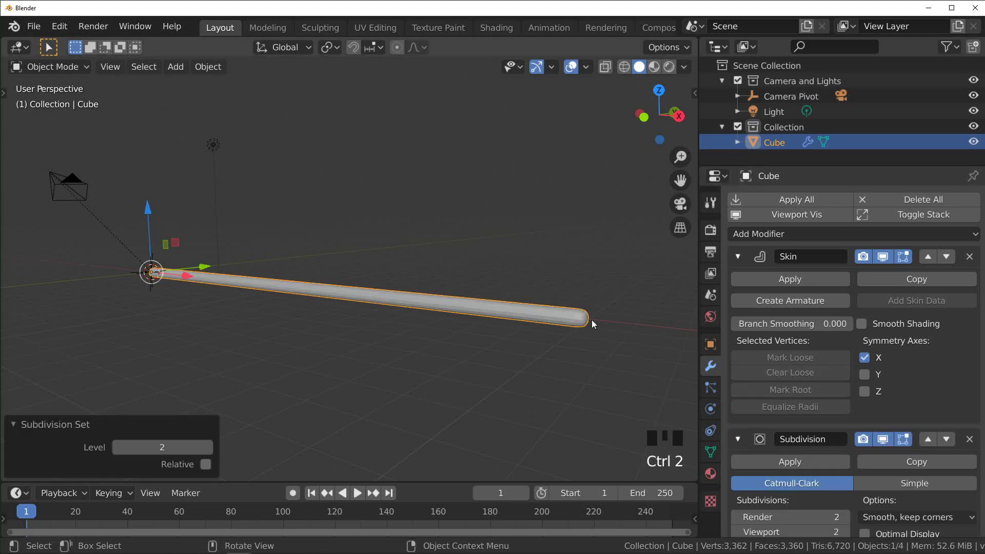
pyautogui.scroll(2, 585, 333)
pyautogui.moveTo(577, 349)
pyautogui.mouseDown(button='middle')
pyautogui.moveTo(543, 345)
pyautogui.moveTo(557, 344)
pyautogui.mouseUp(button='middle')
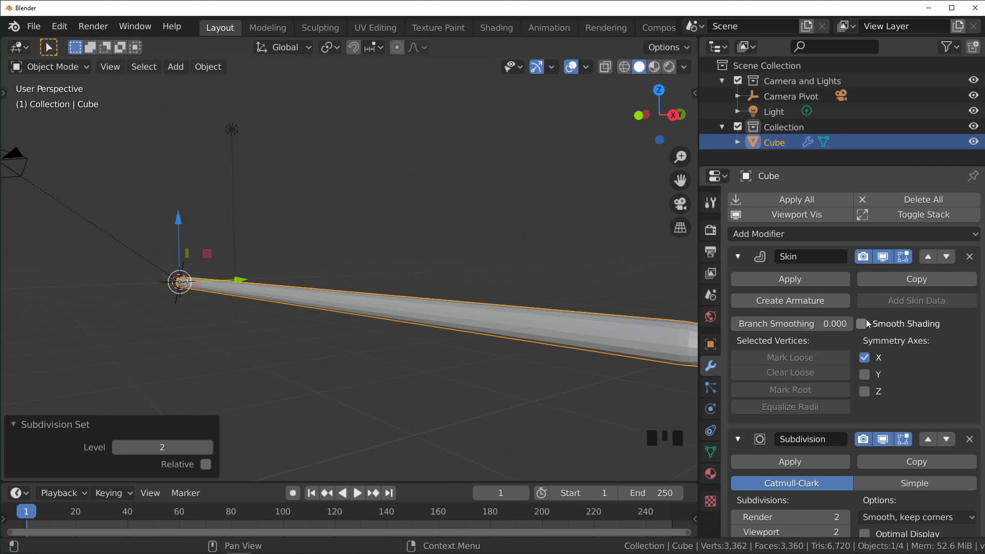
pyautogui.click(749, 262)
pyautogui.click(744, 285)
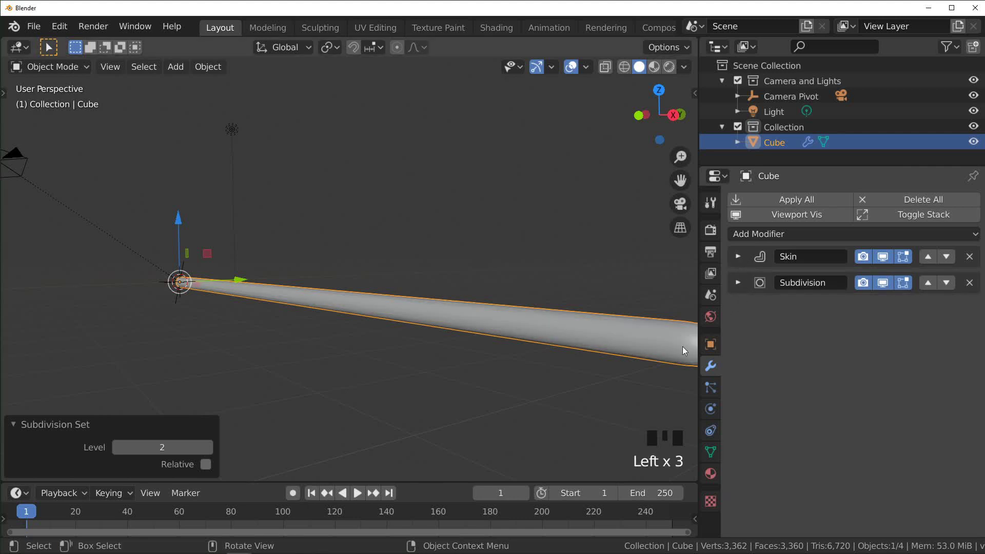
pyautogui.moveTo(682, 346); pyautogui.dragTo(533, 362, button='middle')
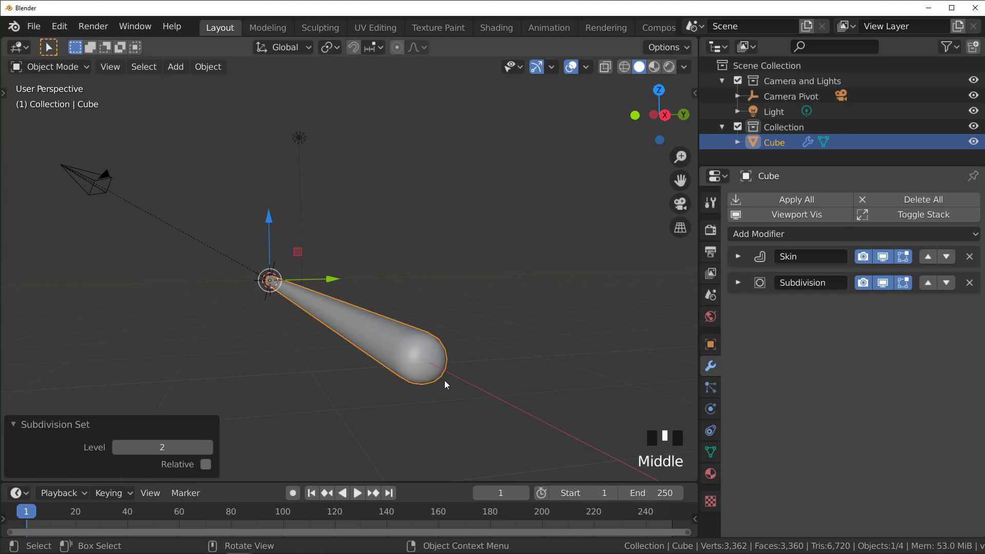
pyautogui.hotkey('alt', 'z')
pyautogui.moveTo(363, 364); pyautogui.dragTo(319, 352, button='middle')
# Step: In Edit Mode, shrink the tube's skin radius constrained to the X axis
pyautogui.press('Tab')
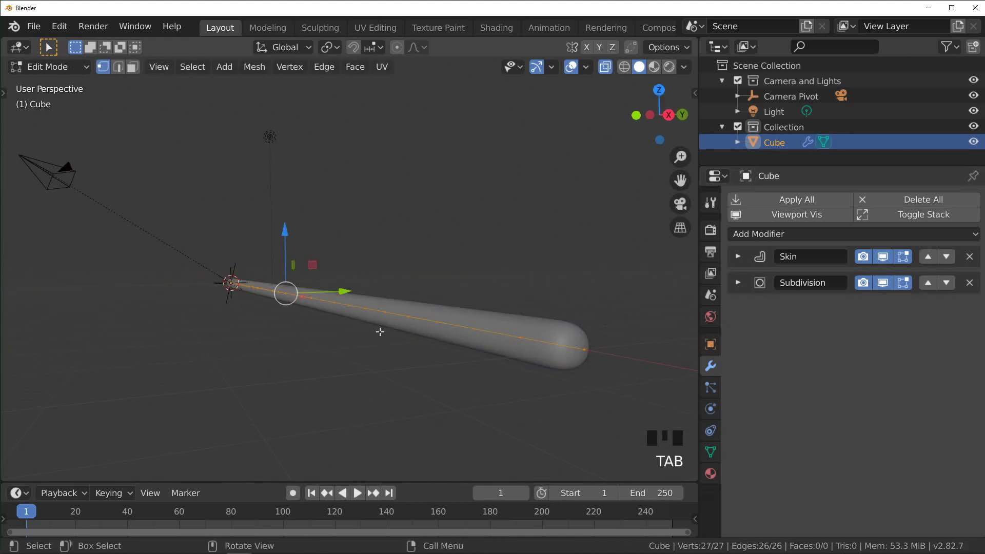
pyautogui.moveTo(378, 330); pyautogui.dragTo(373, 338, button='middle')
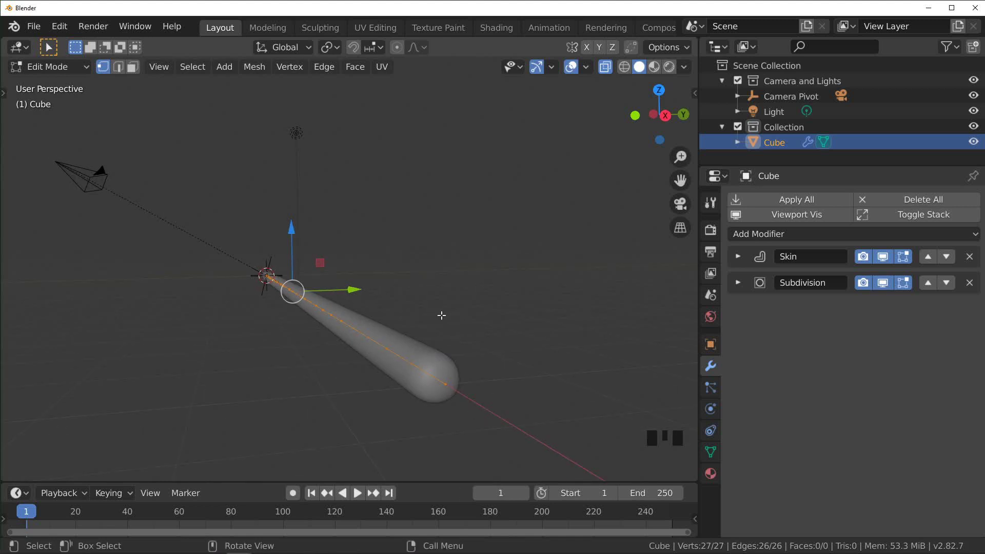
pyautogui.press('ctrl')
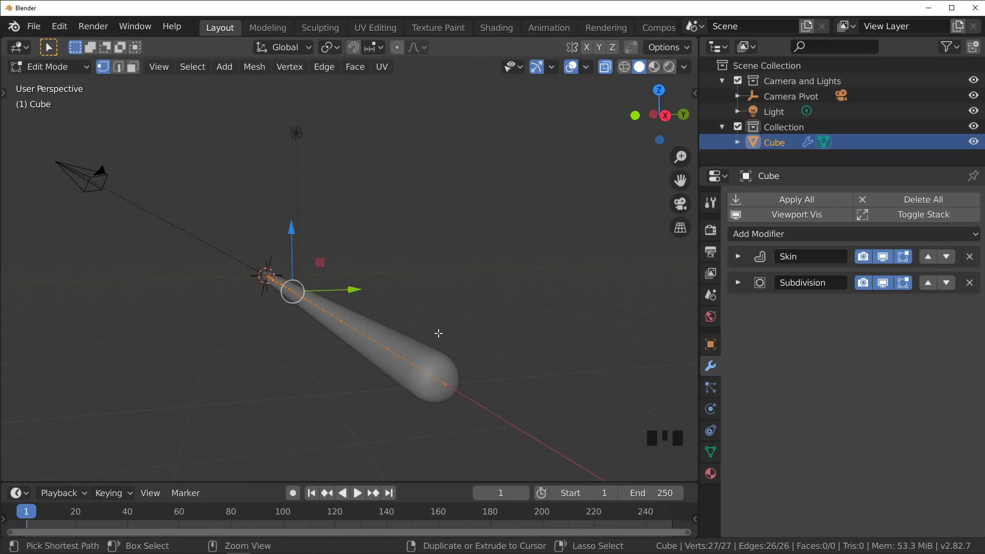
pyautogui.hotkey('ctrl', 'a')
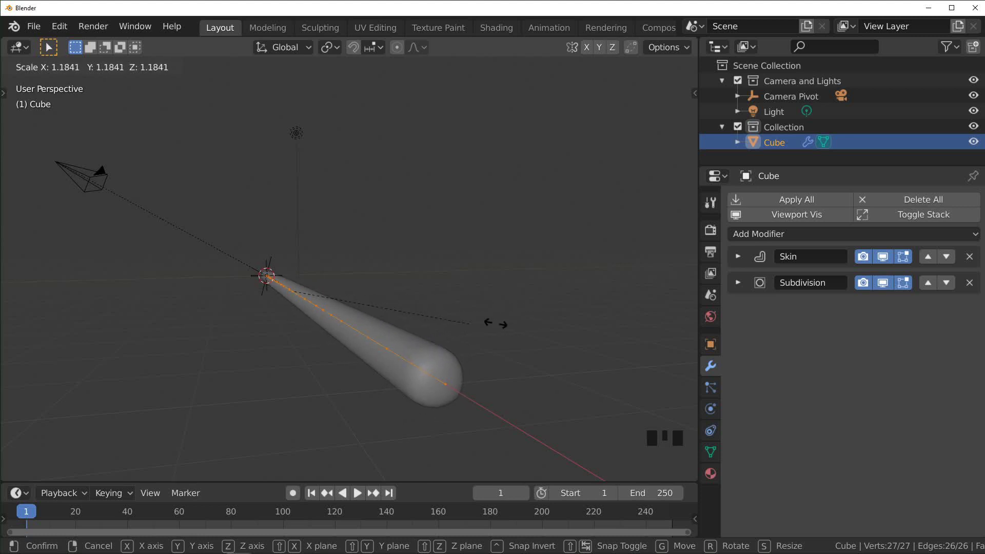
pyautogui.press('x')
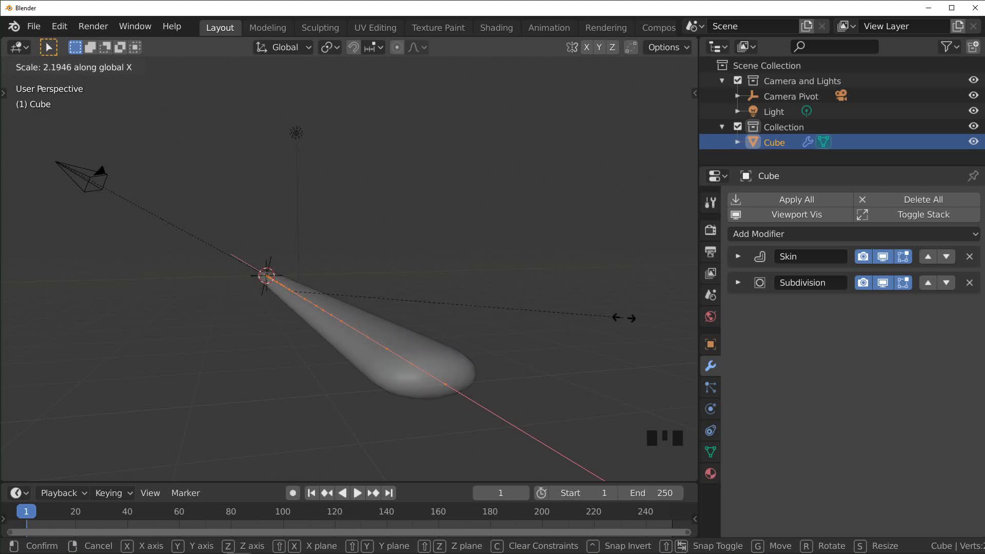
pyautogui.click(654, 311)
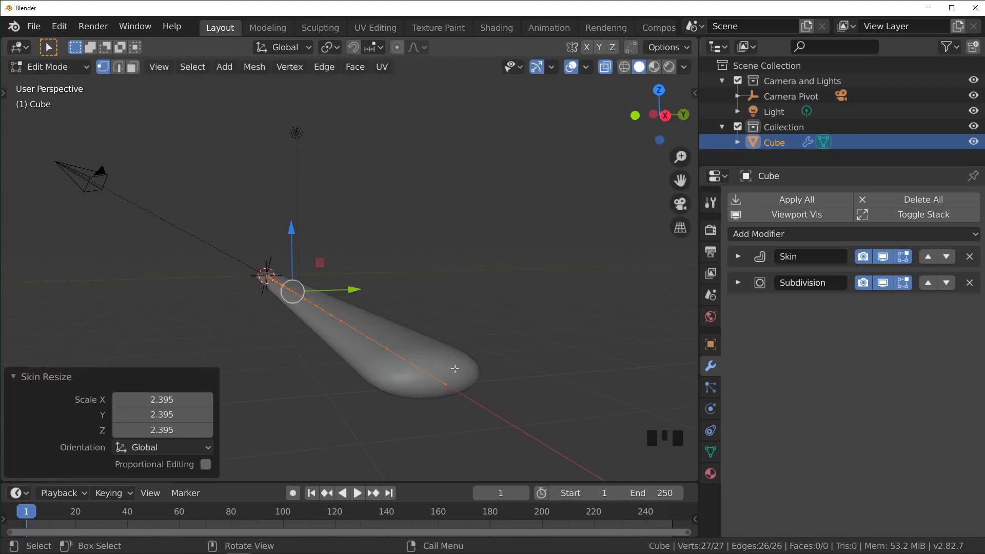
pyautogui.moveTo(454, 368); pyautogui.dragTo(446, 363, button='middle')
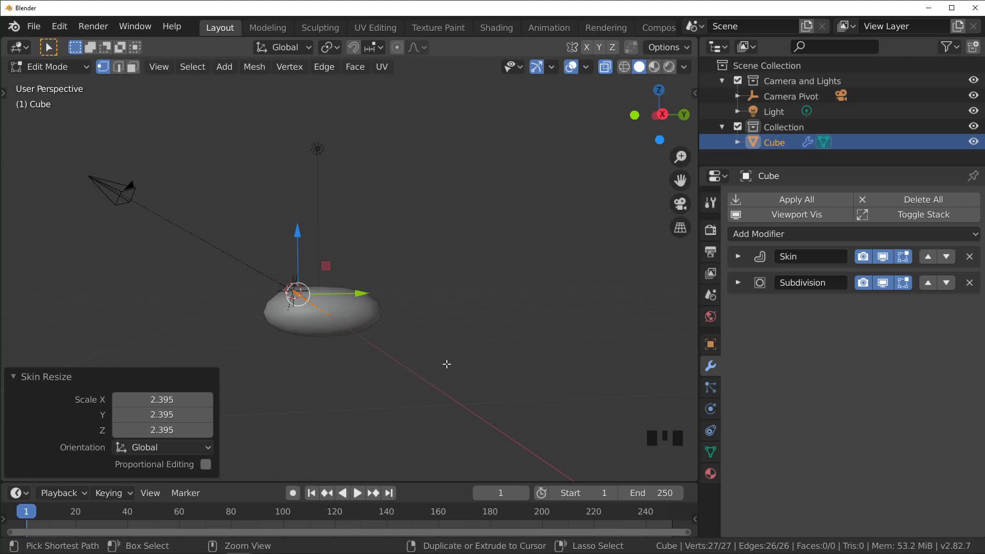
# Step: Flatten the skin along Y, then shrink it uniformly to 0.215
pyautogui.hotkey('ctrl', 'a')
pyautogui.press('y')
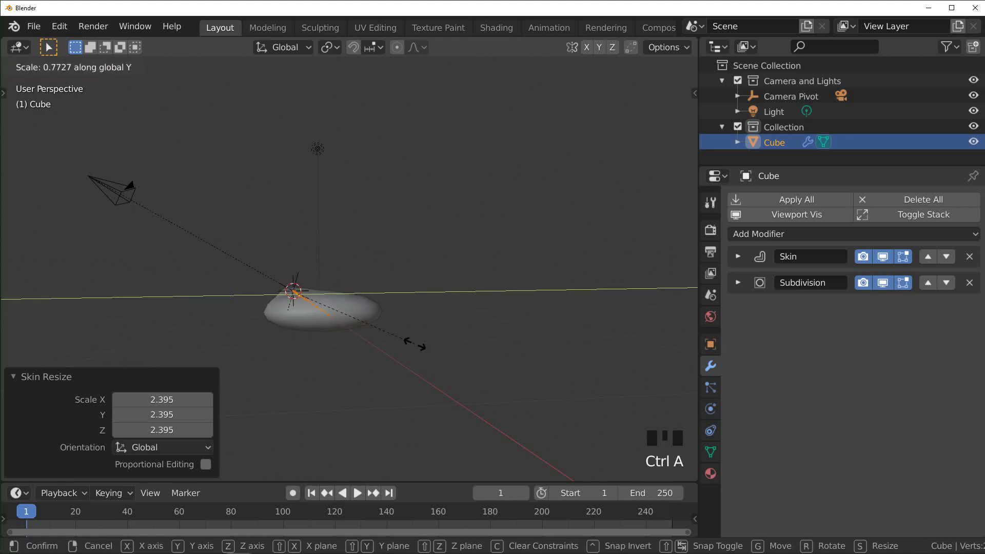
pyautogui.click(410, 341)
pyautogui.moveTo(411, 340)
pyautogui.mouseDown(button='middle')
pyautogui.moveTo(422, 356)
pyautogui.moveTo(411, 356)
pyautogui.moveTo(446, 340)
pyautogui.moveTo(421, 327)
pyautogui.mouseUp(button='middle')
pyautogui.hotkey('ctrl', 'a')
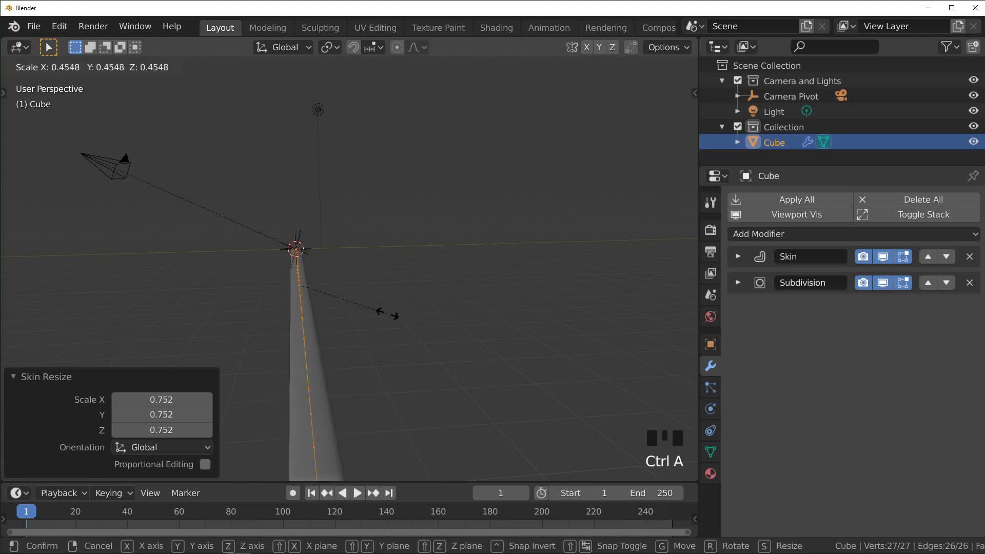
pyautogui.click(339, 291)
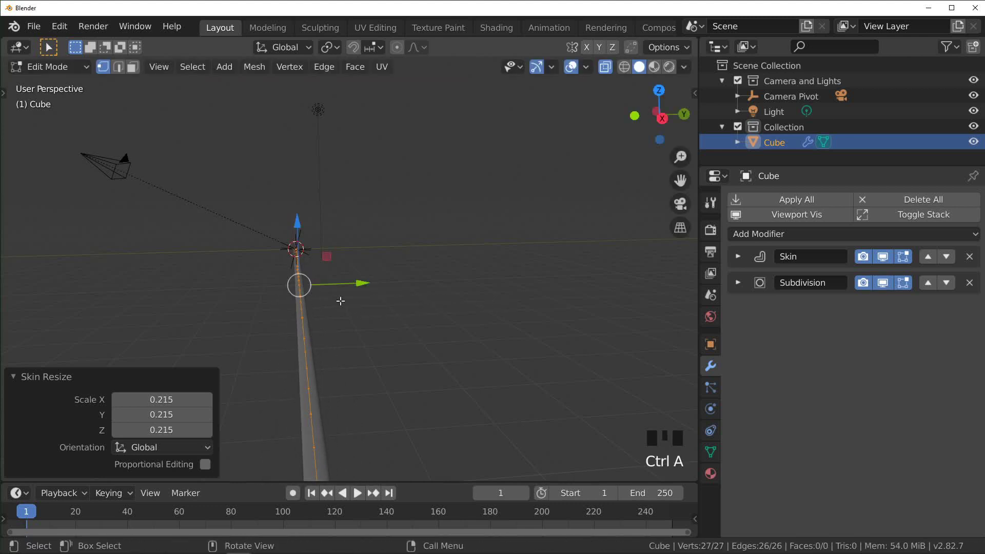
pyautogui.moveTo(339, 291); pyautogui.dragTo(361, 361, button='middle')
# Step: Back in Object Mode, add an Array modifier and move it to the top of the stack
pyautogui.press('Tab')
pyautogui.hotkey('alt', 'z')
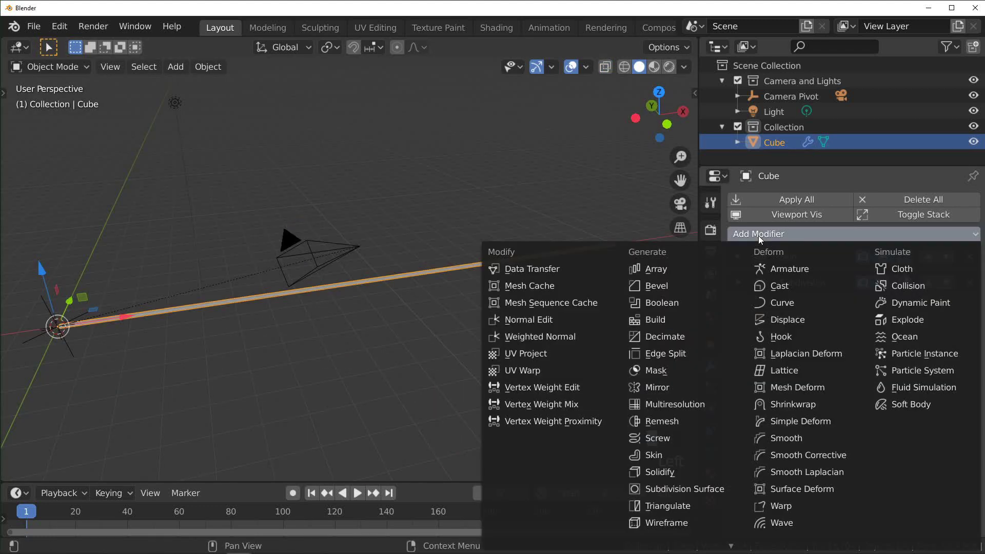
pyautogui.click(757, 236)
pyautogui.click(672, 269)
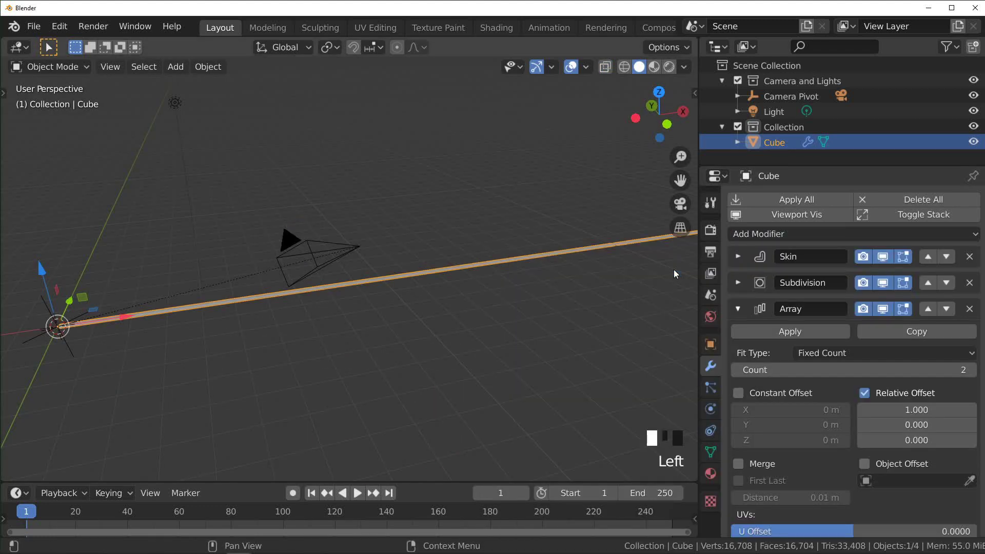
pyautogui.click(736, 309)
pyautogui.click(933, 307)
pyautogui.click(927, 283)
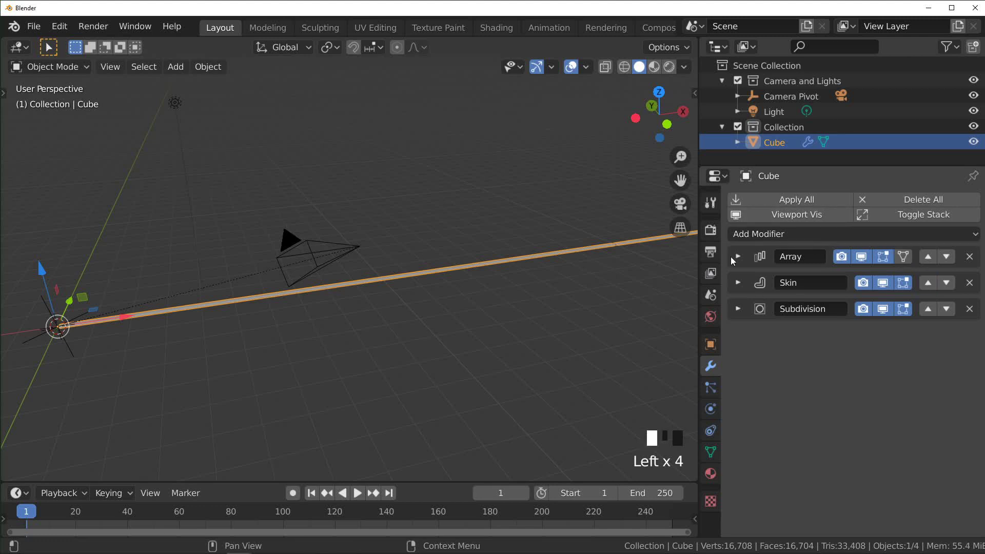
# Step: Switch the array from Relative to Constant Offset with -0.25 m Y spacing
pyautogui.click(734, 256)
pyautogui.click(864, 341)
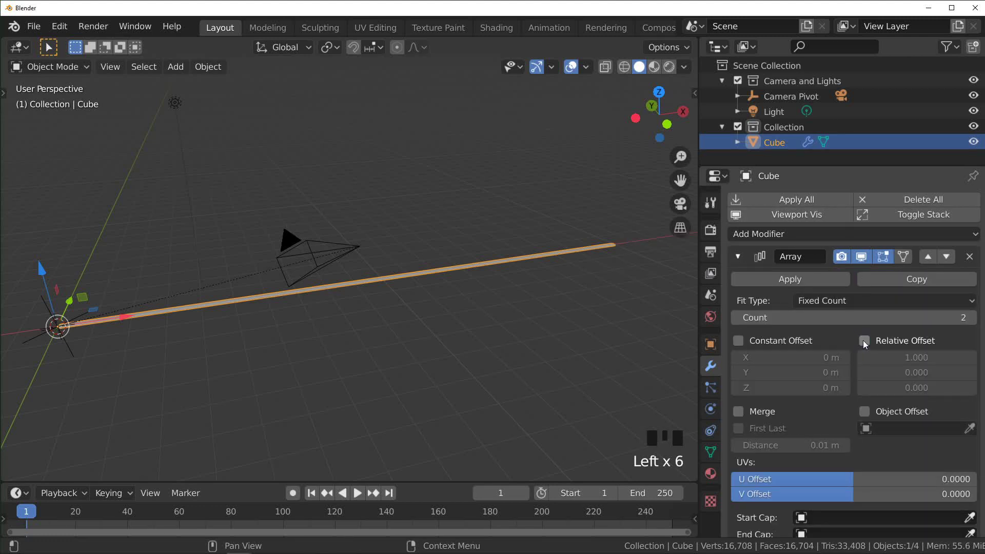
pyautogui.click(738, 340)
pyautogui.moveTo(471, 350); pyautogui.dragTo(511, 351, button='middle')
pyautogui.press('KP_7')
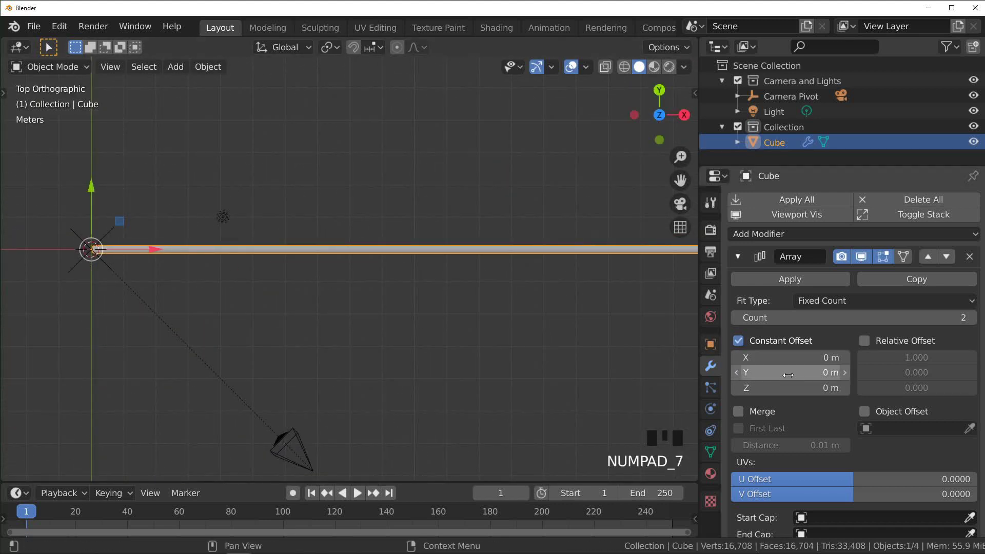
pyautogui.moveTo(789, 374); pyautogui.dragTo(815, 372)
pyautogui.scroll(7, 477, 291)
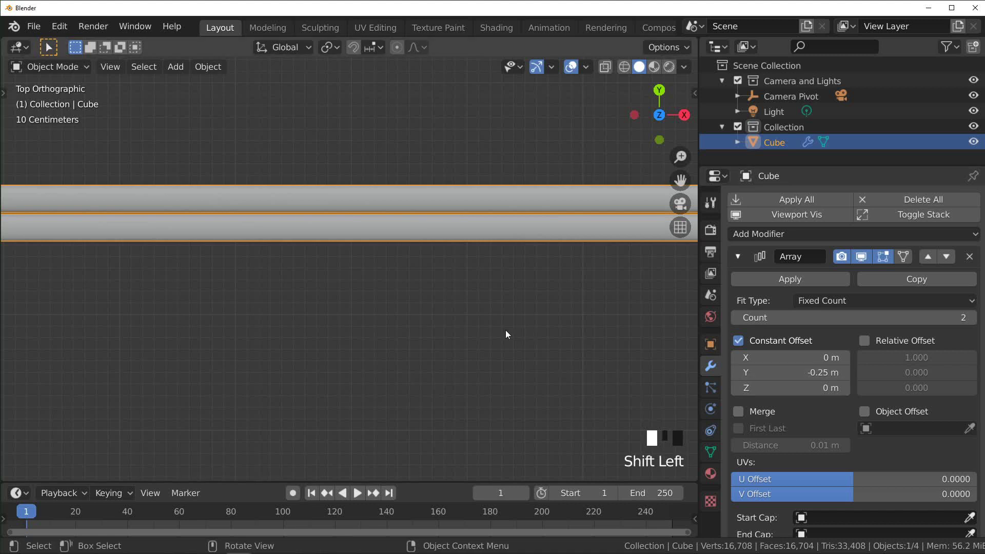
pyautogui.scroll(-8, 506, 330)
pyautogui.moveTo(525, 352); pyautogui.dragTo(613, 269, button='middle')
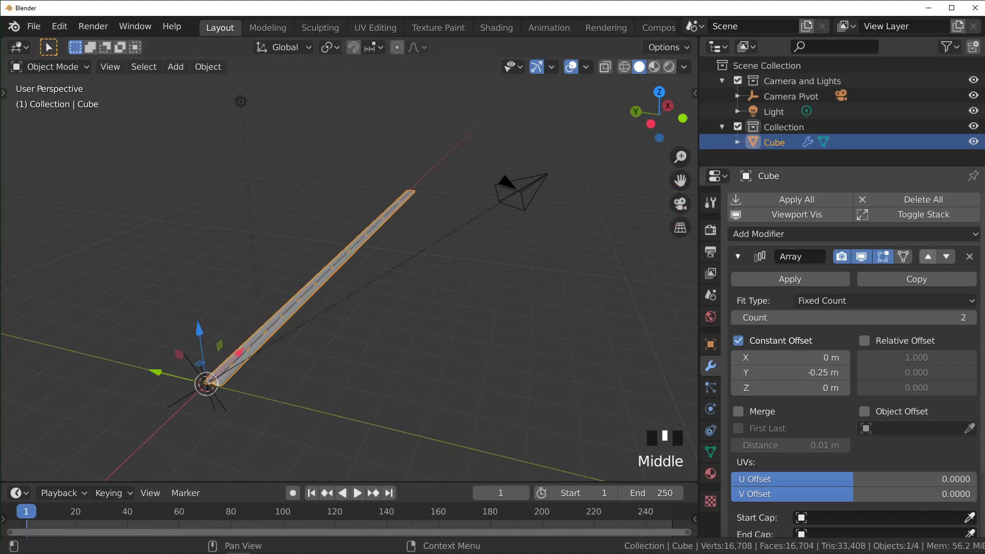
# Step: Set the array count to 50 copies
pyautogui.click(941, 319)
pyautogui.write('25')
pyautogui.press('Return')
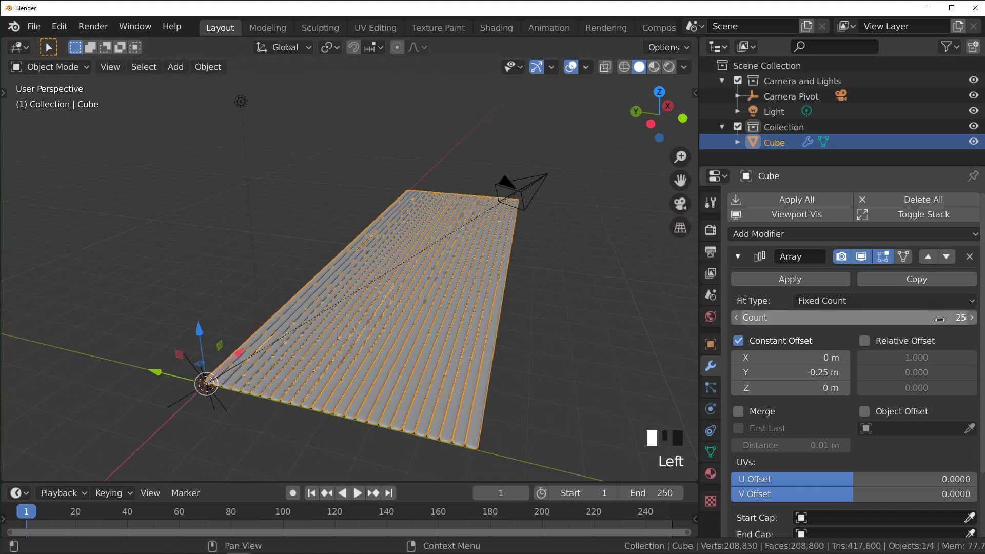
pyautogui.doubleClick(949, 315)
pyautogui.write('50')
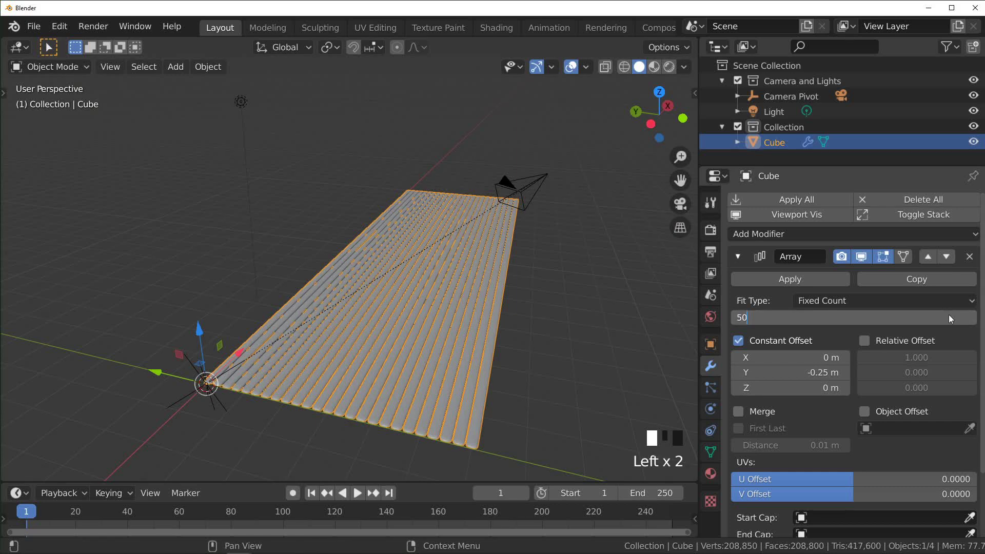
pyautogui.press('Return')
pyautogui.scroll(-3, 545, 284)
pyautogui.scroll(4, 543, 294)
pyautogui.moveTo(543, 293); pyautogui.dragTo(456, 305, button='middle')
pyautogui.scroll(-3, 454, 307)
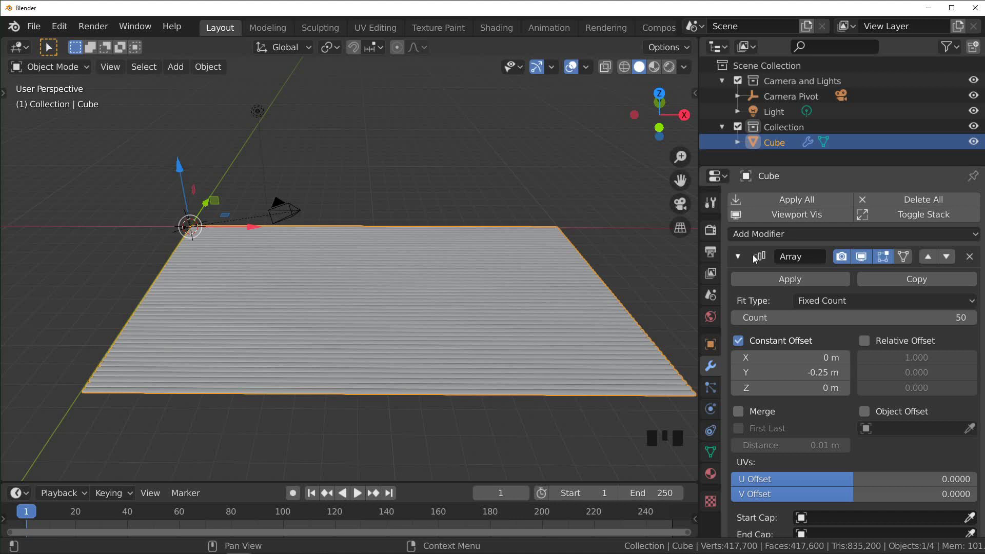
# Step: Add a Displace modifier and move it to the top of the stack
pyautogui.click(743, 258)
pyautogui.click(774, 234)
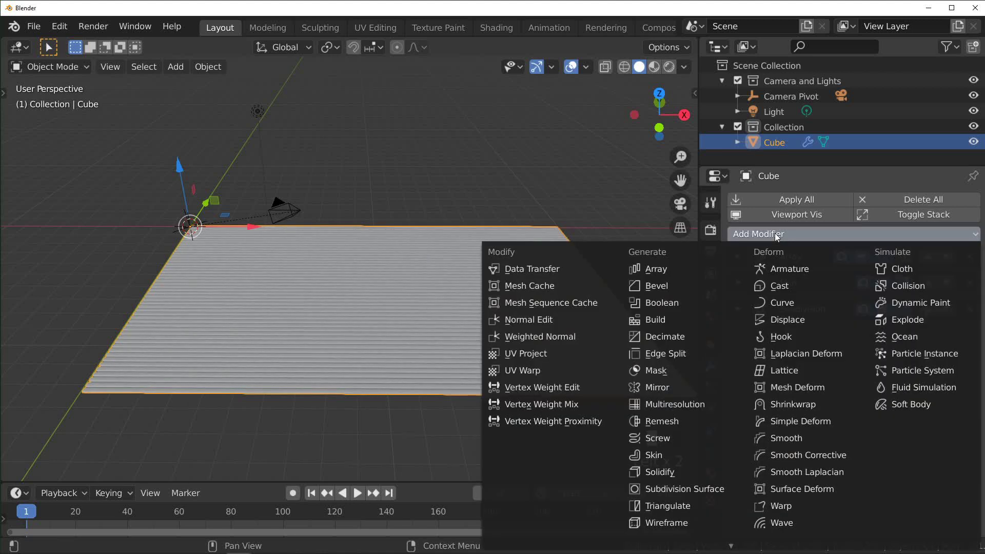
pyautogui.click(789, 322)
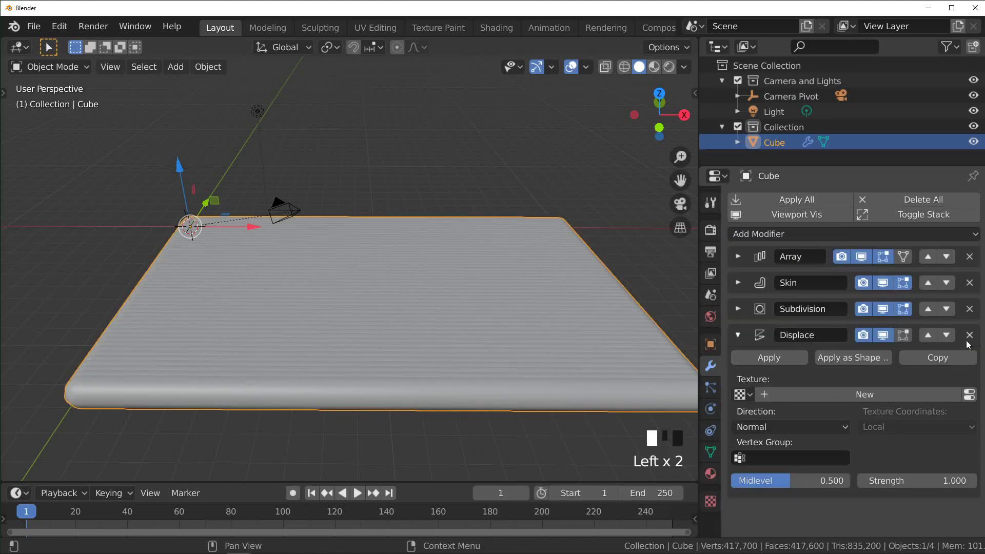
pyautogui.click(929, 334)
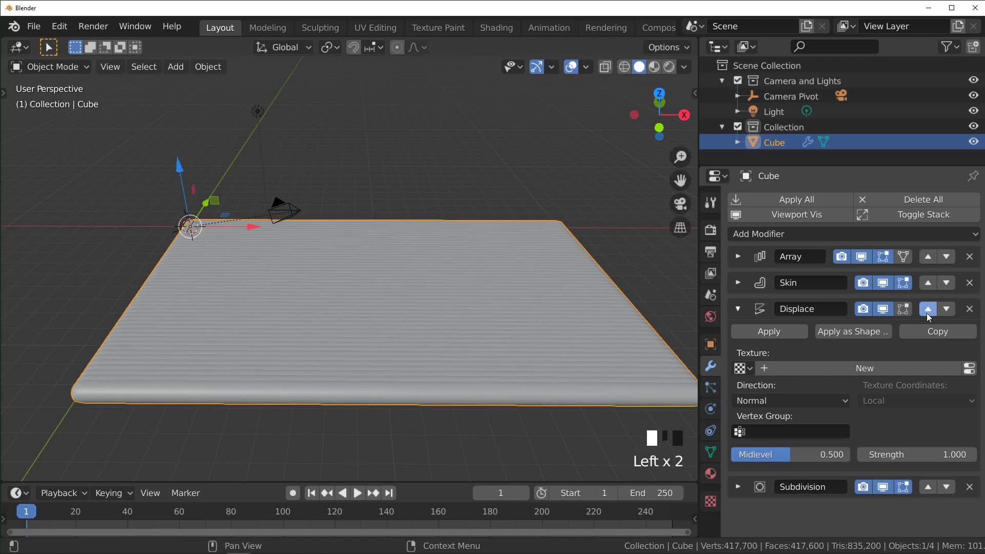
pyautogui.click(928, 309)
pyautogui.click(926, 285)
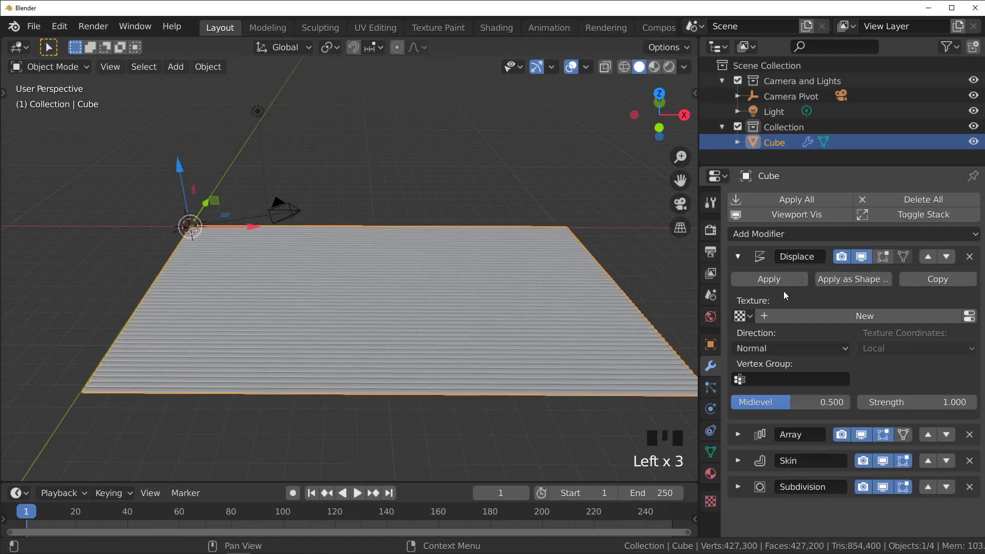
# Step: Give Displace a new texture, direction Z, and reorder it below Array
pyautogui.click(783, 314)
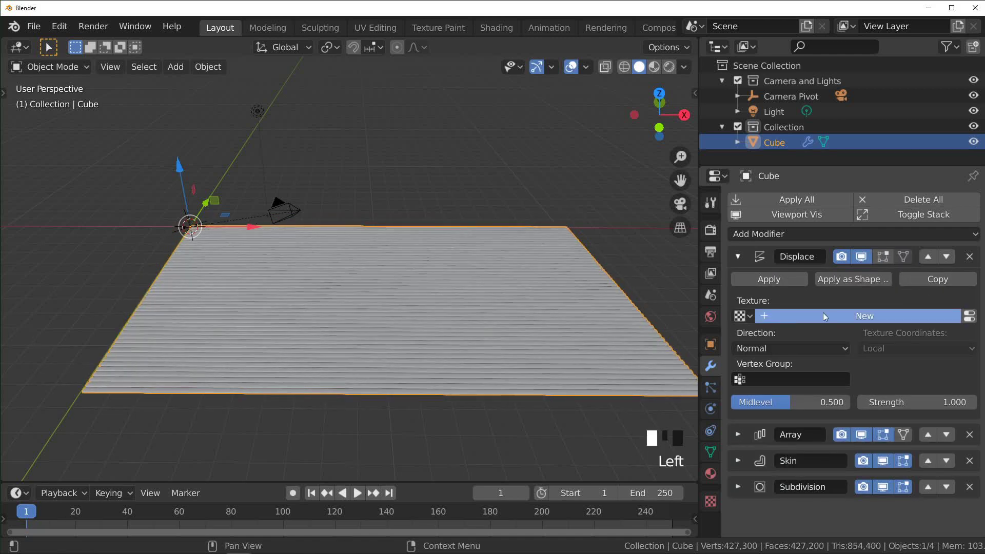
pyautogui.click(967, 315)
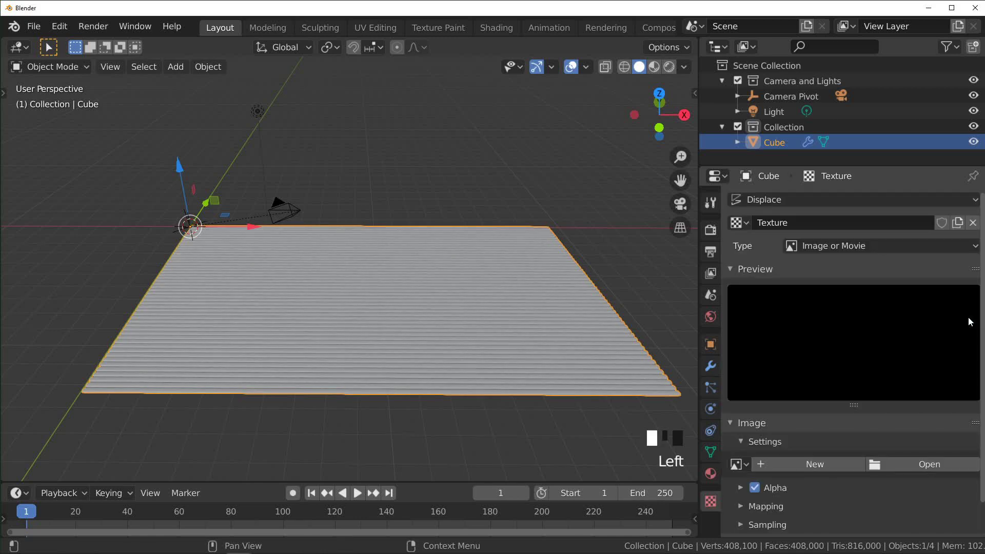
pyautogui.click(901, 251)
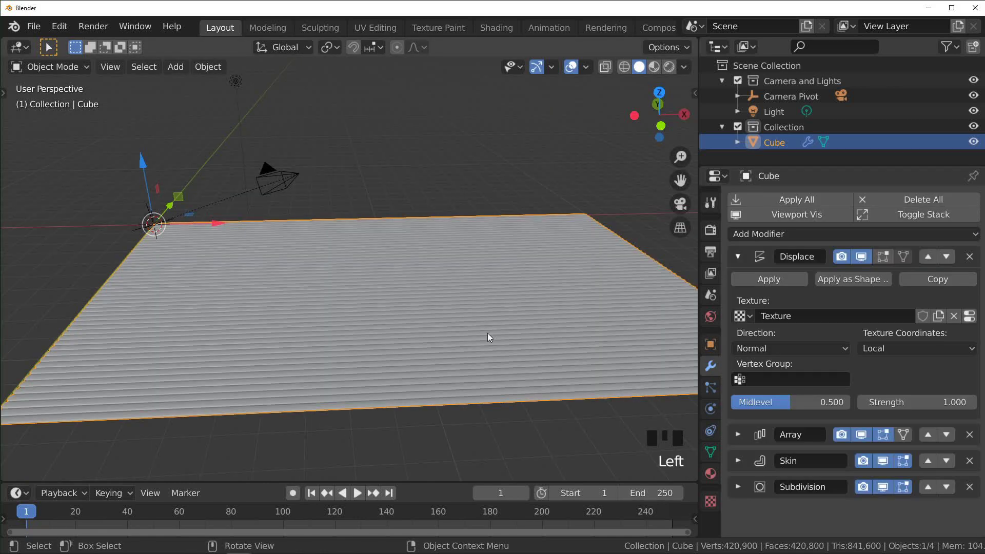
pyautogui.click(768, 349)
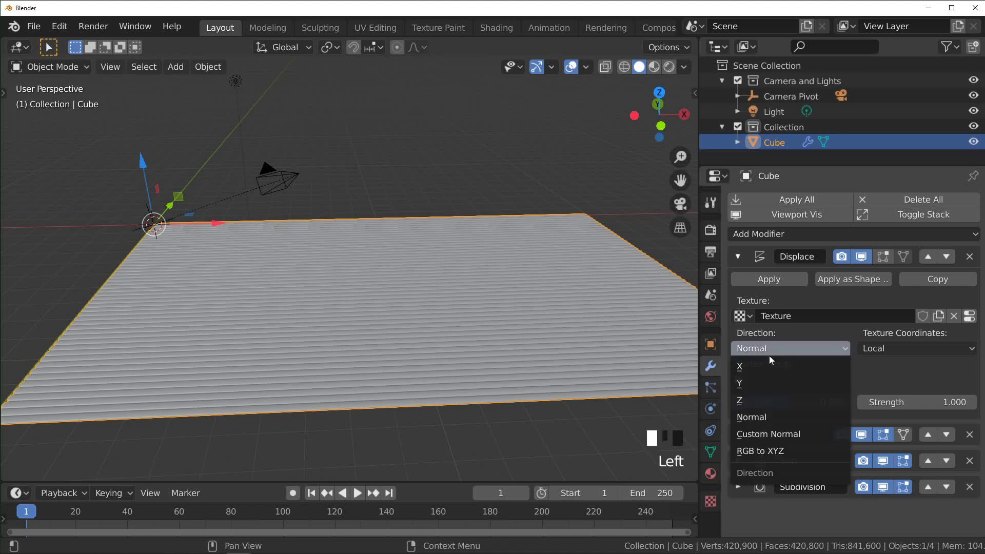
pyautogui.click(762, 399)
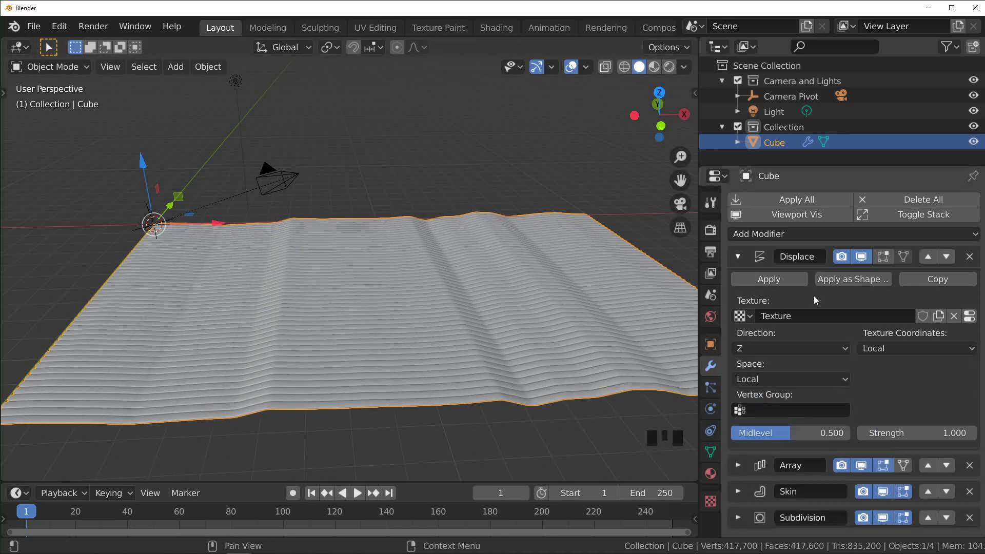
pyautogui.click(737, 255)
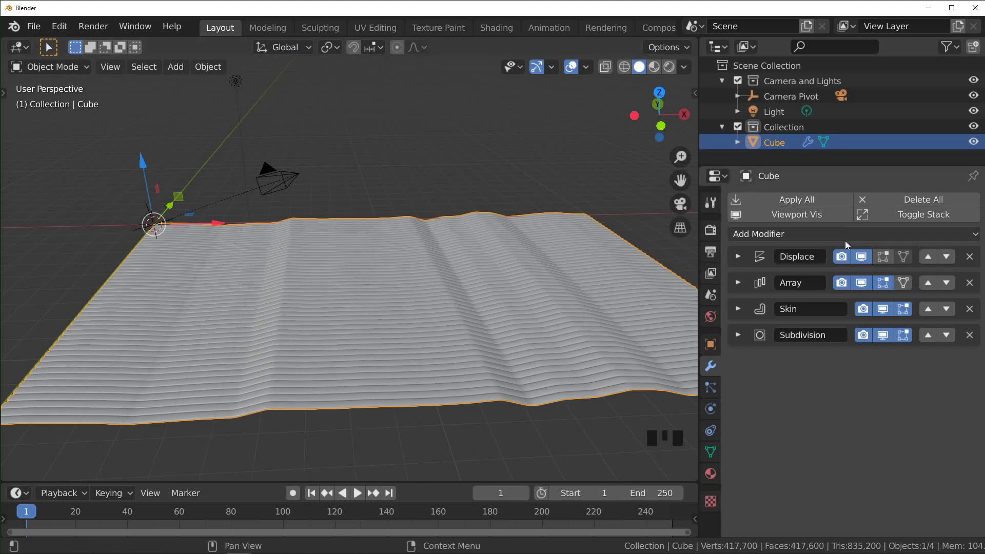
pyautogui.click(946, 256)
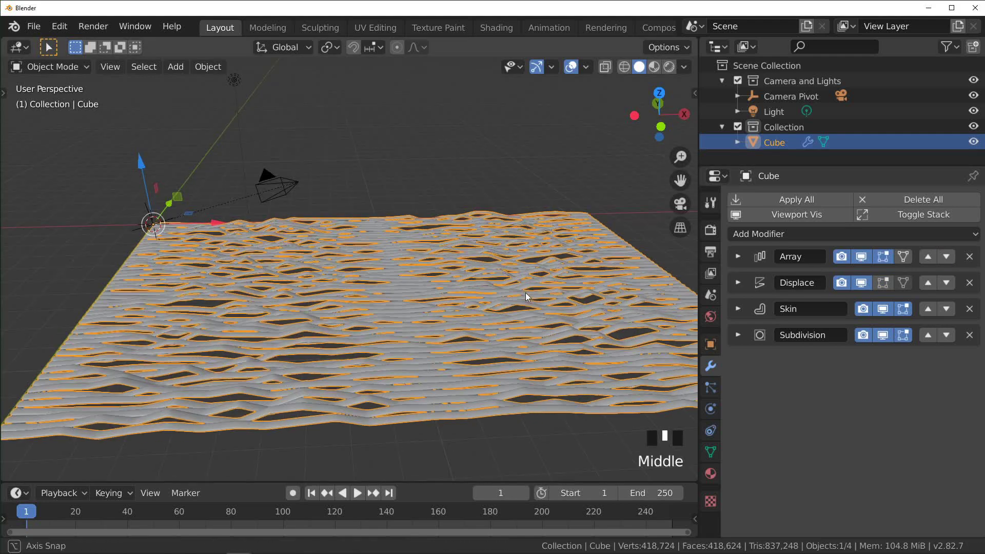
pyautogui.moveTo(525, 292); pyautogui.dragTo(339, 258, button='middle')
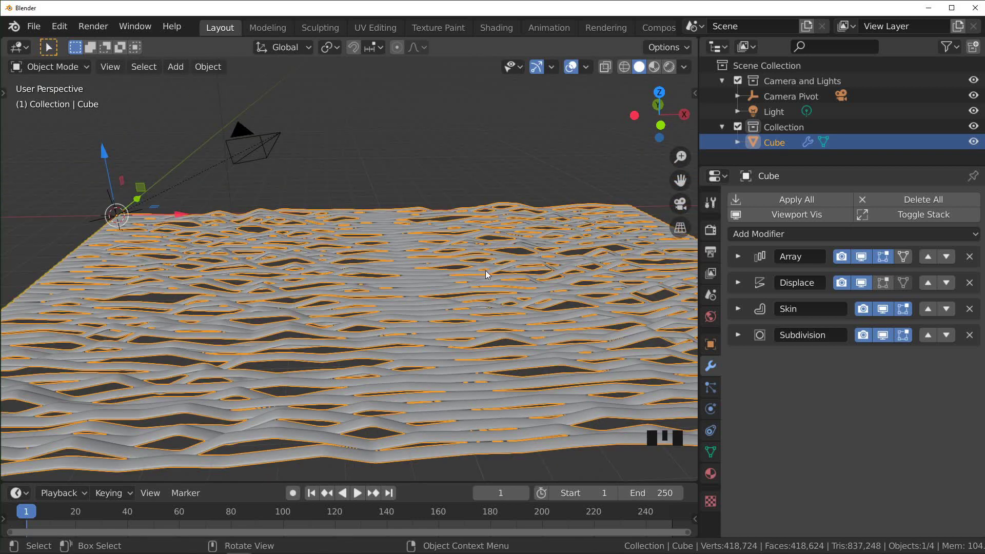
# Step: Set the Displace texture coordinates to Object and add a Plain Axes empty
pyautogui.click(738, 282)
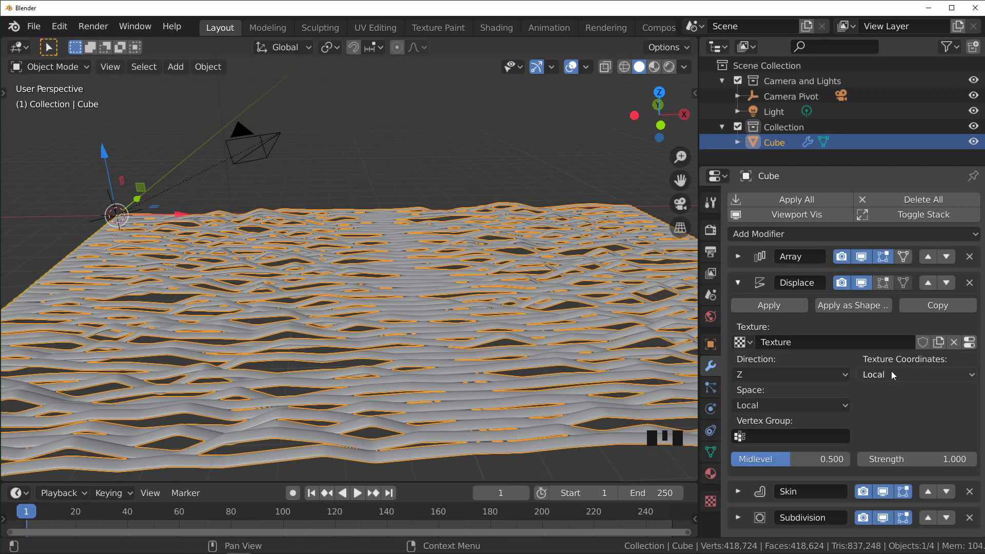
pyautogui.moveTo(891, 372); pyautogui.dragTo(885, 423)
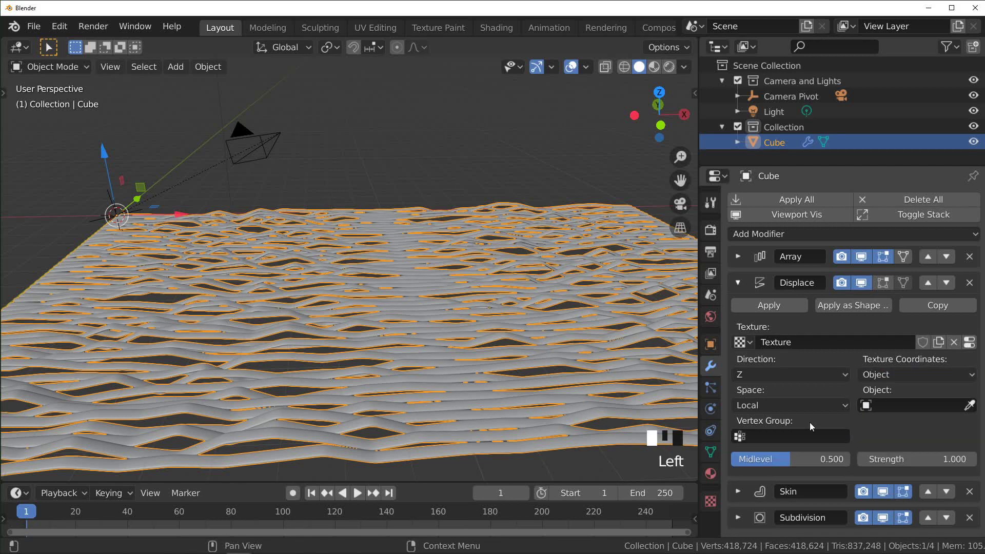
pyautogui.hotkey('shift', 'a')
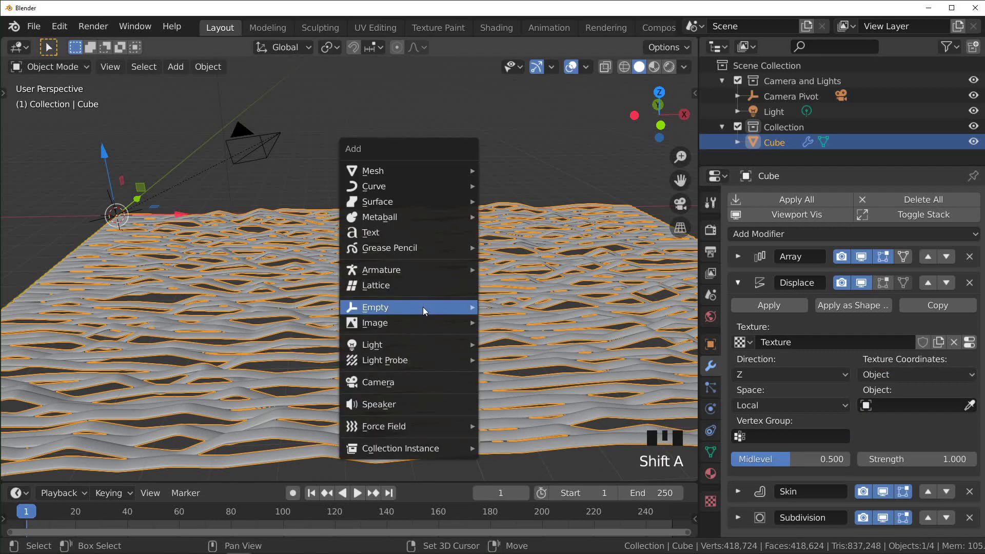
pyautogui.moveTo(422, 307)
pyautogui.click(527, 308)
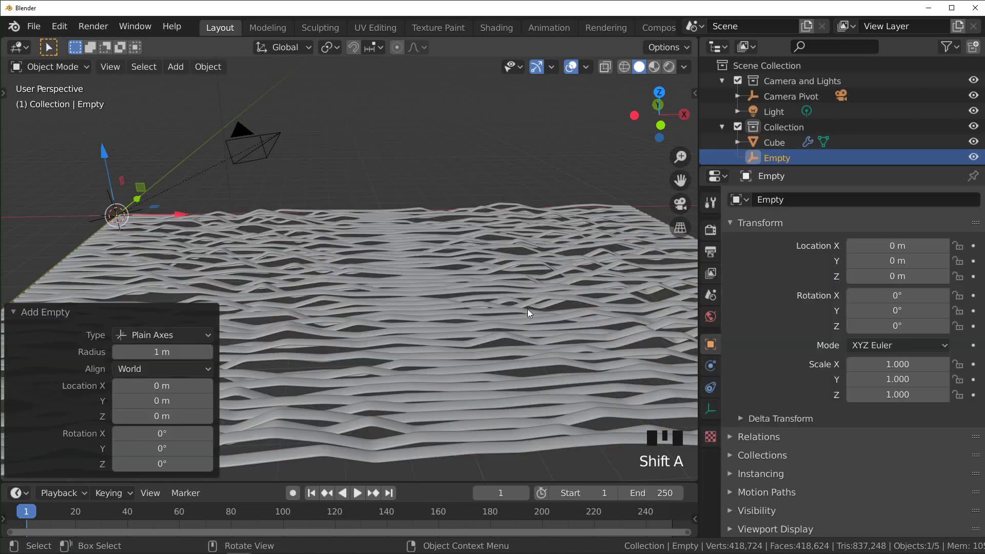
# Step: Place the empty 9.6 m along X, raised above the ribbons, and reselect the Cube
pyautogui.moveTo(158, 214); pyautogui.dragTo(414, 203)
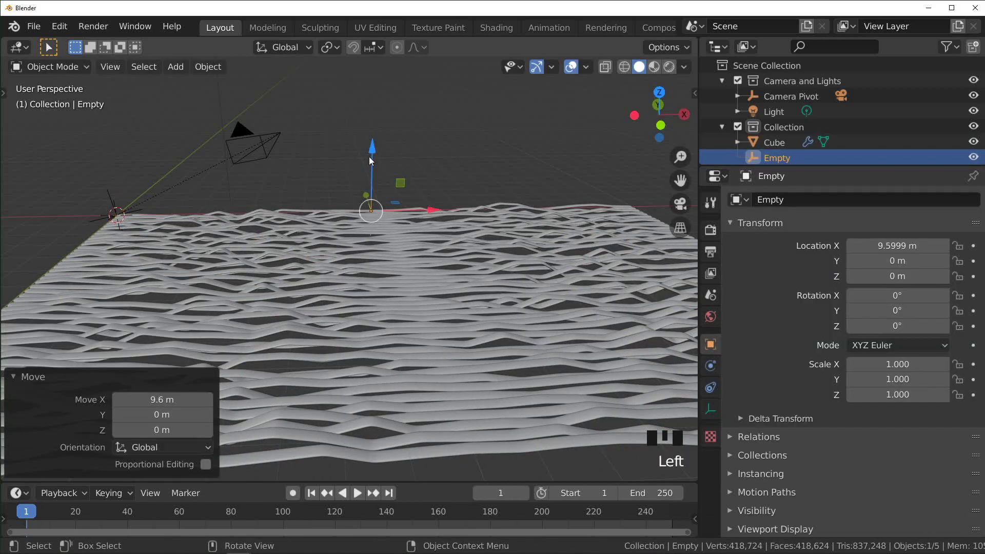
pyautogui.moveTo(370, 160); pyautogui.dragTo(370, 103)
pyautogui.click(520, 342)
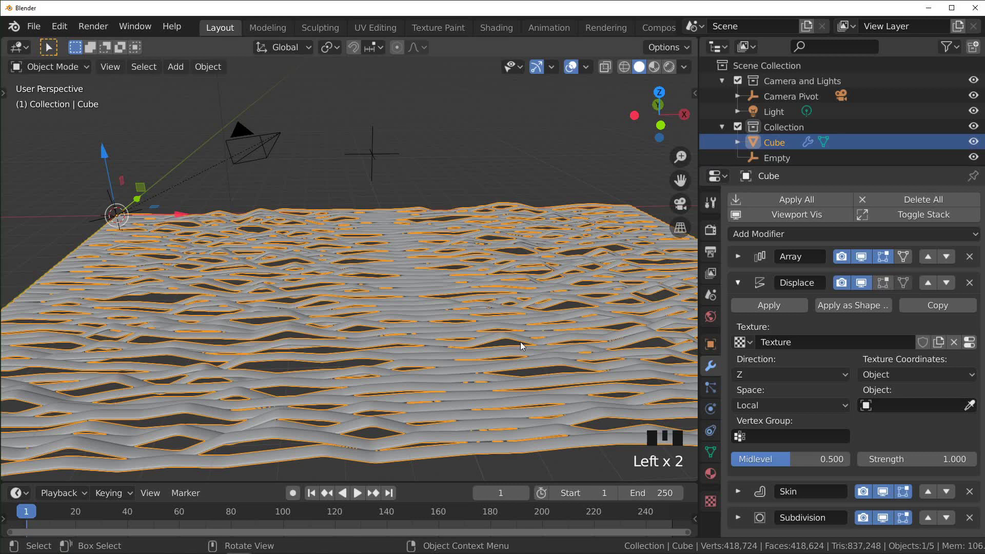
pyautogui.click(968, 405)
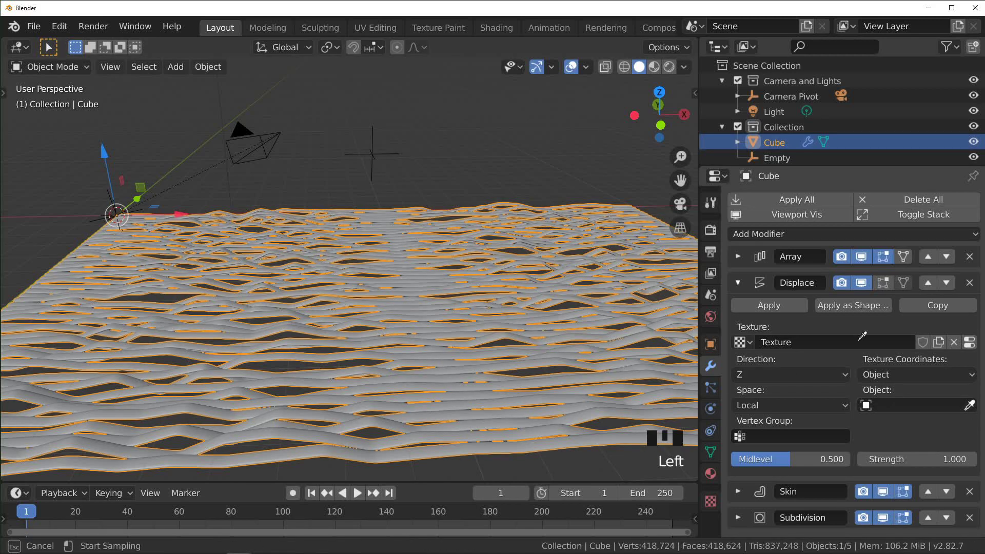
# Step: Pick the Empty as the Displace texture object, then select the Empty
pyautogui.click(393, 157)
pyautogui.click(370, 159)
pyautogui.moveTo(370, 170); pyautogui.dragTo(257, 136, button='middle')
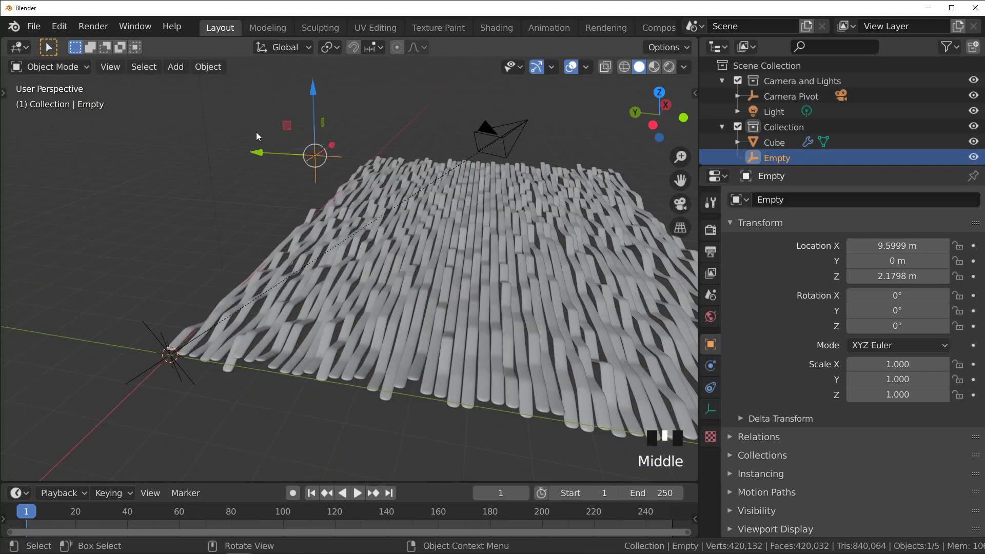
pyautogui.moveTo(257, 153); pyautogui.dragTo(433, 161)
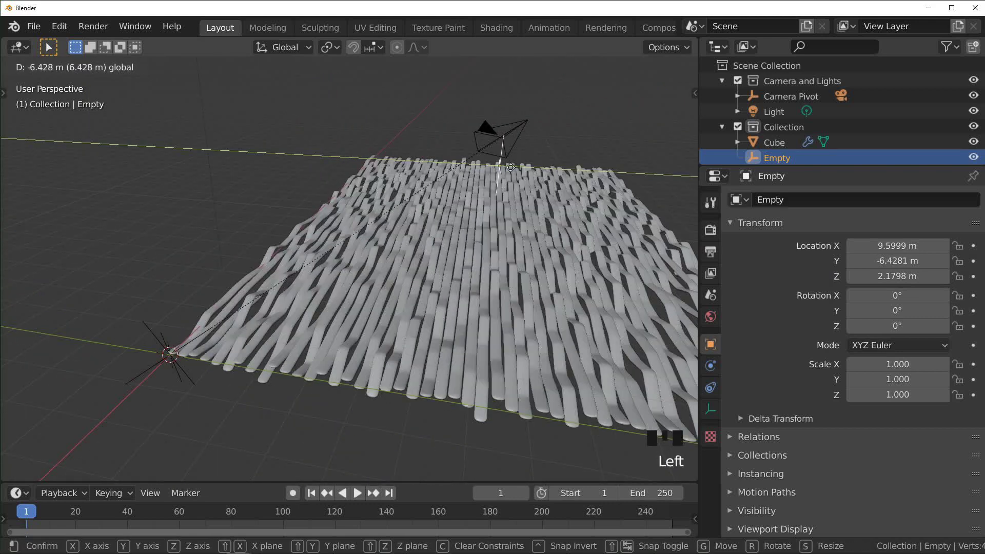
pyautogui.rightClick(511, 166)
pyautogui.moveTo(510, 167); pyautogui.dragTo(448, 186, button='middle')
# Step: Scale the Empty uniformly to 5.442, then close the Instagram post in Chrome
pyautogui.press('s')
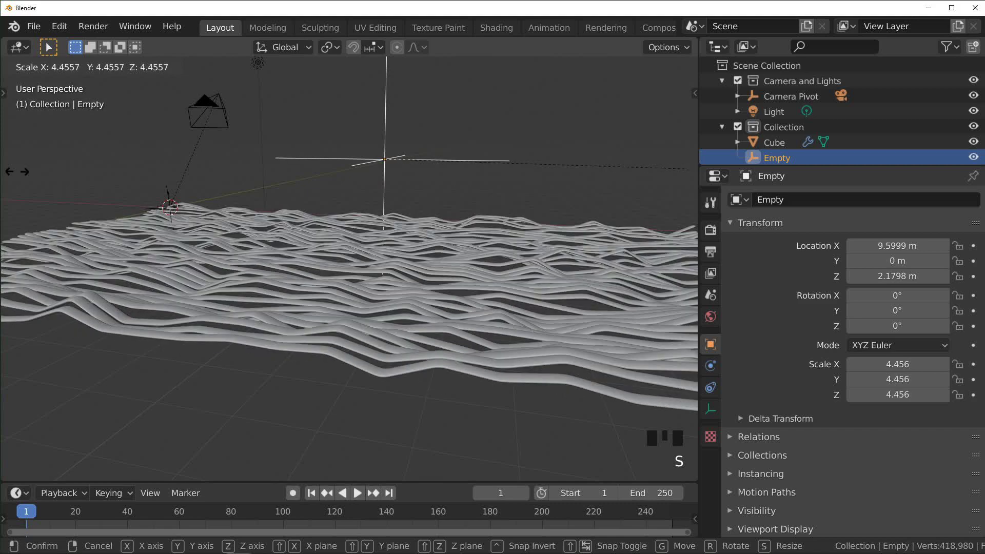
pyautogui.click(384, 236)
pyautogui.scroll(5, 307, 256)
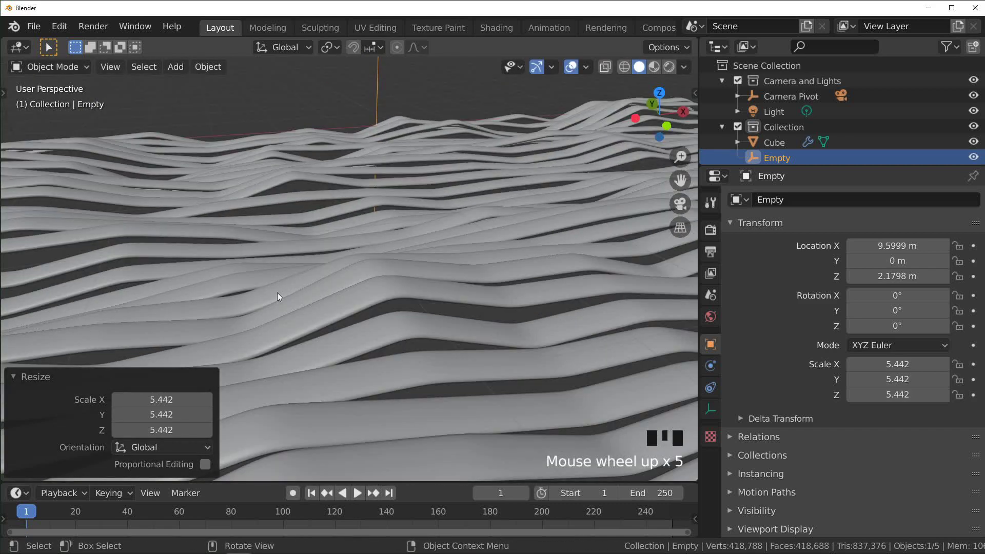
pyautogui.scroll(-2, 292, 292)
pyautogui.moveTo(310, 288); pyautogui.dragTo(399, 313, button='middle')
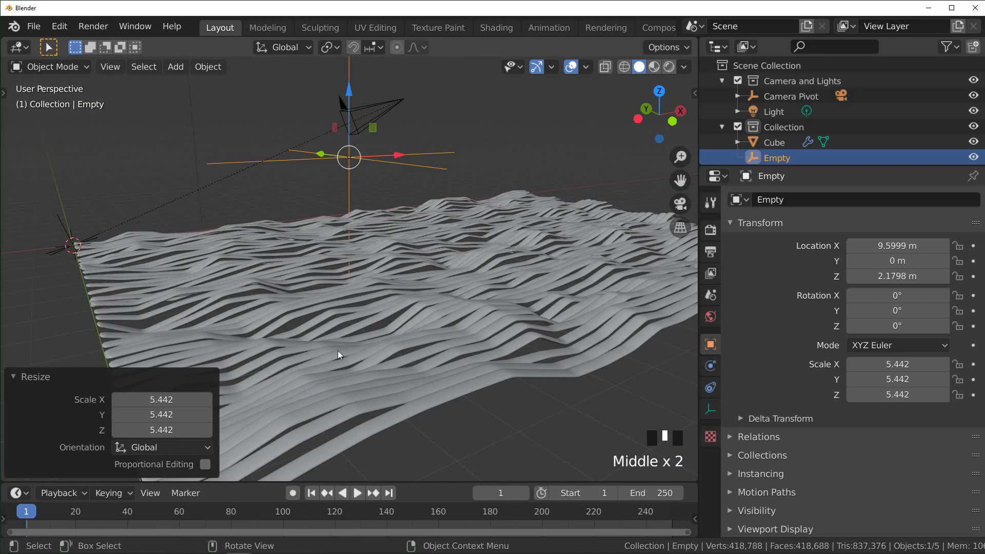
pyautogui.moveTo(537, 304); pyautogui.dragTo(337, 324, button='middle')
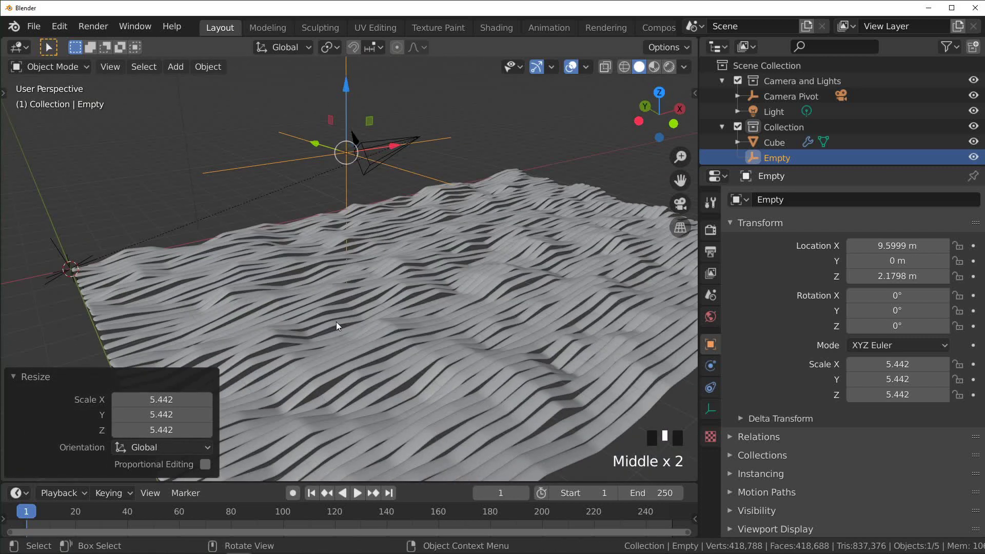
pyautogui.moveTo(337, 238); pyautogui.dragTo(487, 235, button='middle')
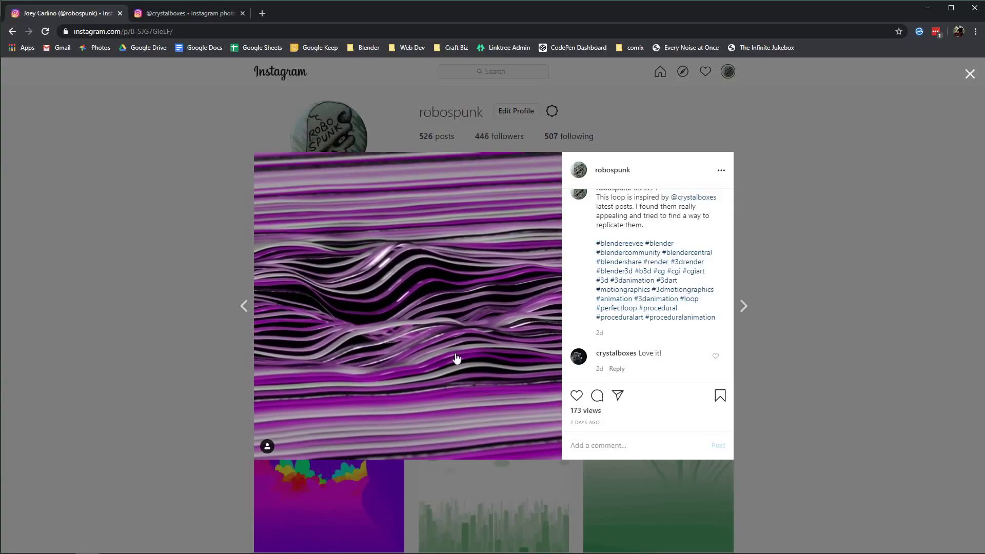
pyautogui.click(168, 194)
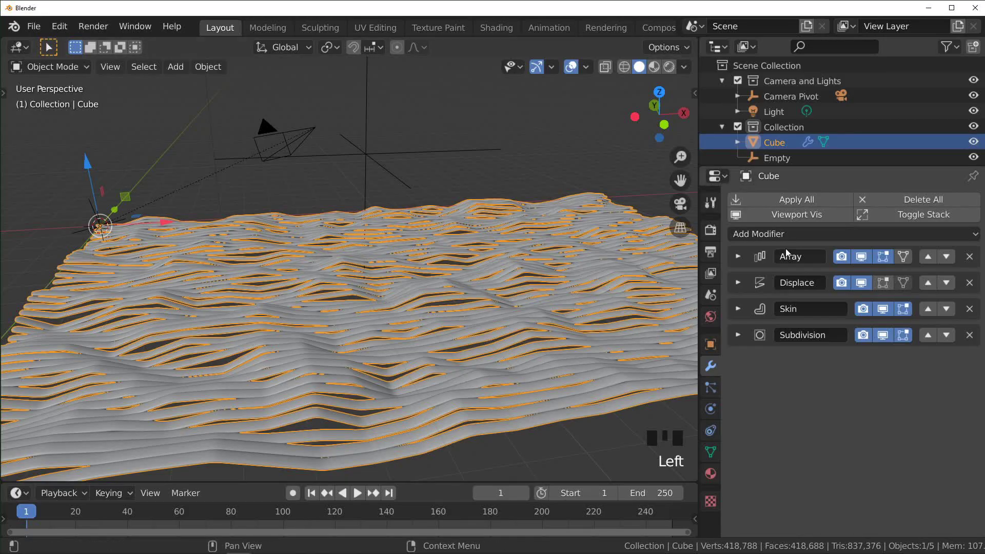
# Step: Add a Vertex Weight Edit modifier and move it up three places to follow Array
pyautogui.click(786, 235)
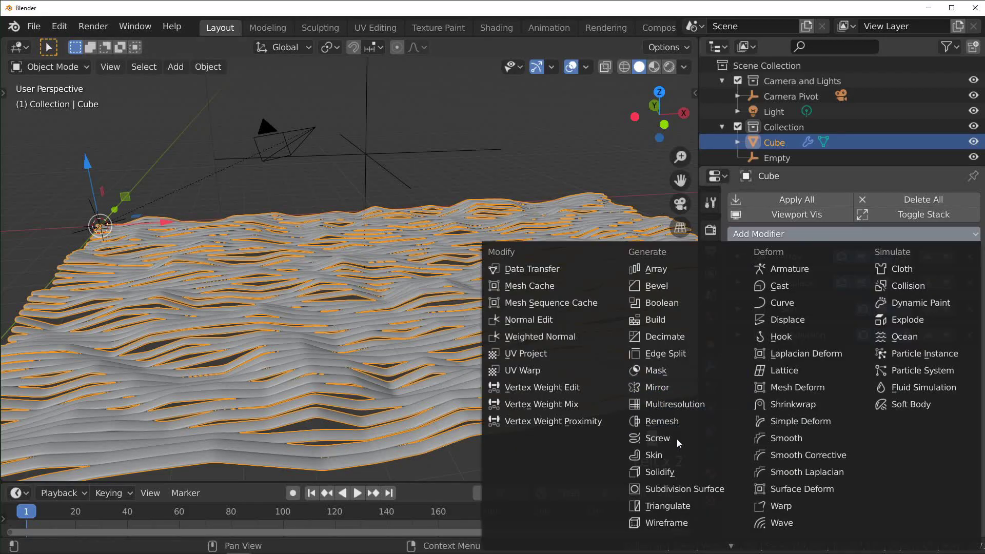
pyautogui.click(557, 389)
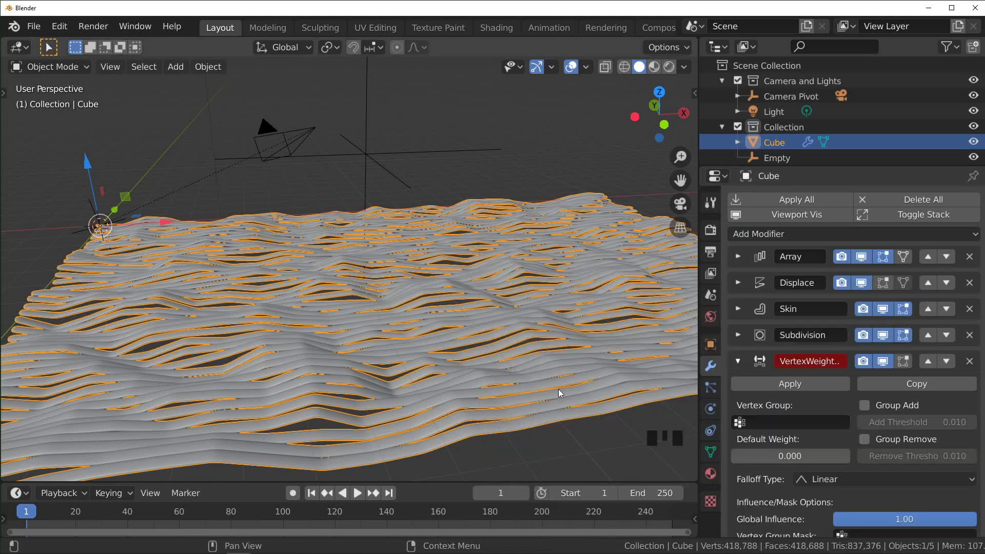
pyautogui.click(927, 361)
pyautogui.click(927, 336)
pyautogui.click(927, 310)
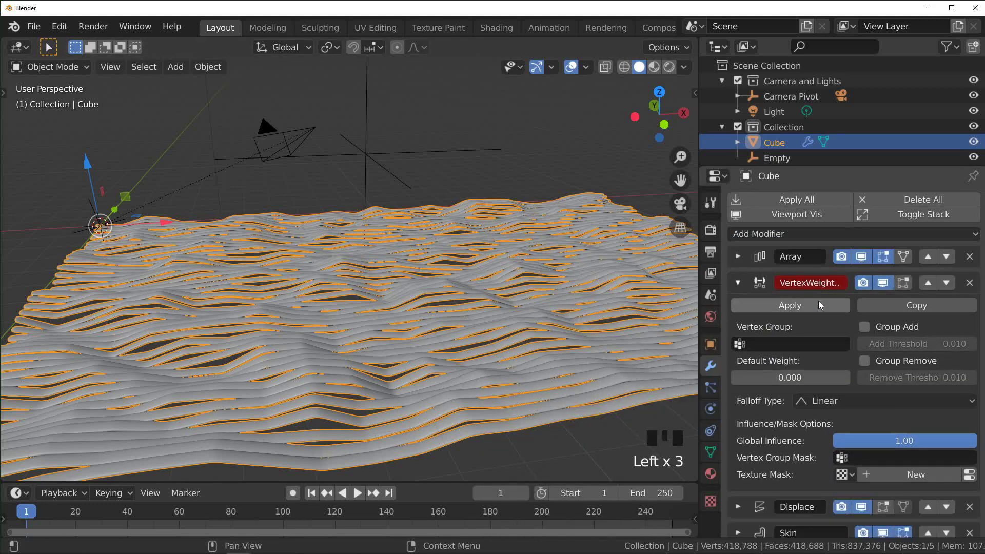
pyautogui.scroll(3, 285, 347)
pyautogui.moveTo(286, 346); pyautogui.dragTo(284, 218, button='middle')
# Step: In Edit Mode with X-ray, add vertex group 'Group' to the Cube and assign all vertices at weight 0
pyautogui.press('Tab')
pyautogui.hotkey('alt', 'z')
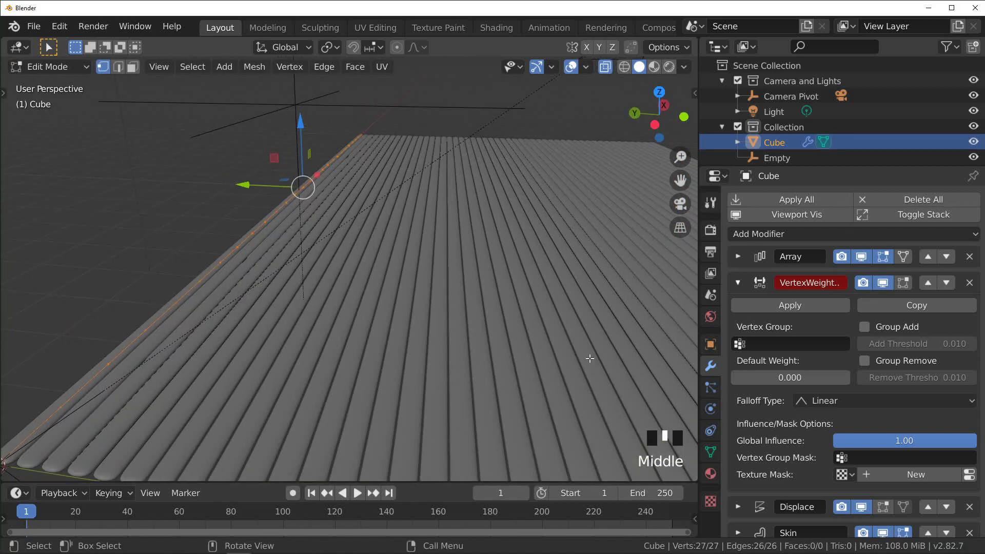
pyautogui.click(710, 451)
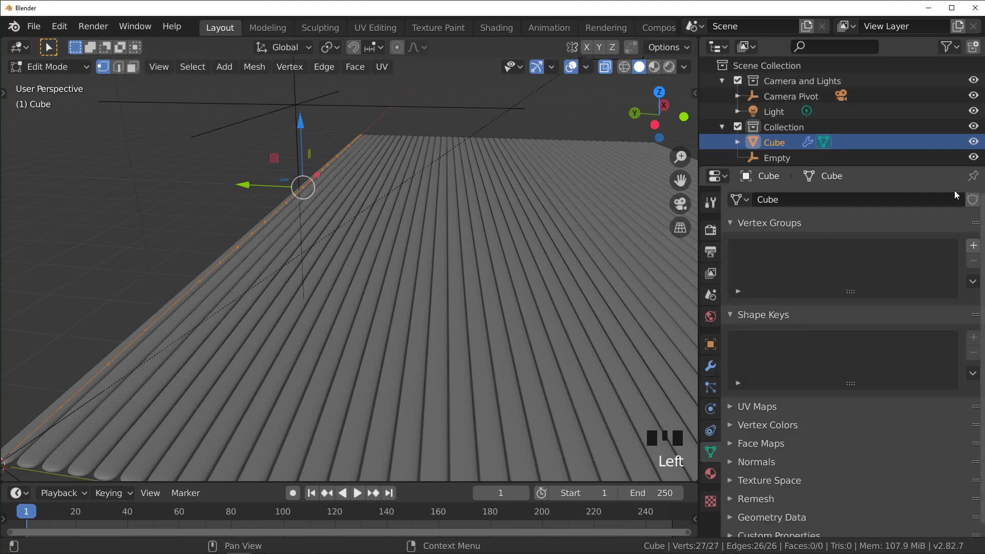
pyautogui.click(973, 246)
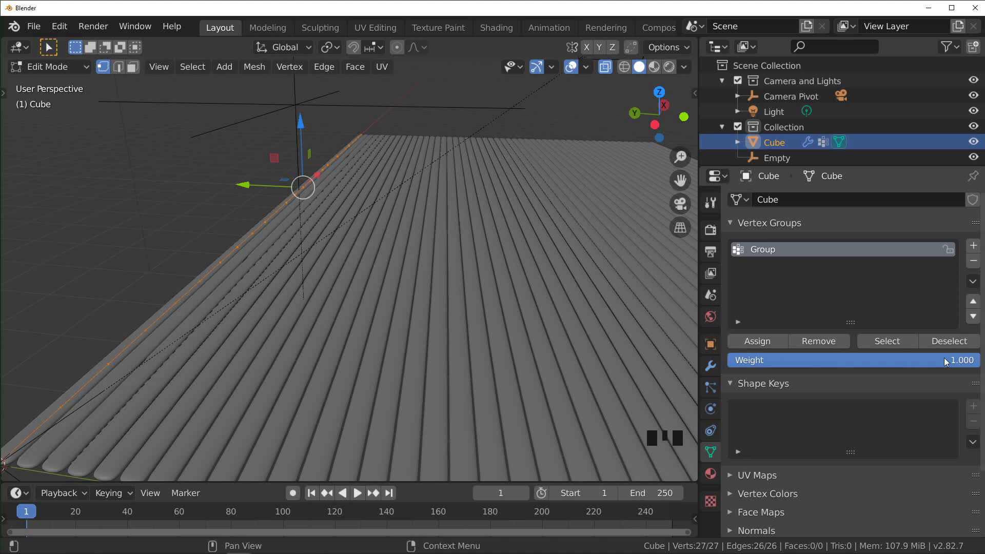
pyautogui.moveTo(946, 361); pyautogui.dragTo(727, 359)
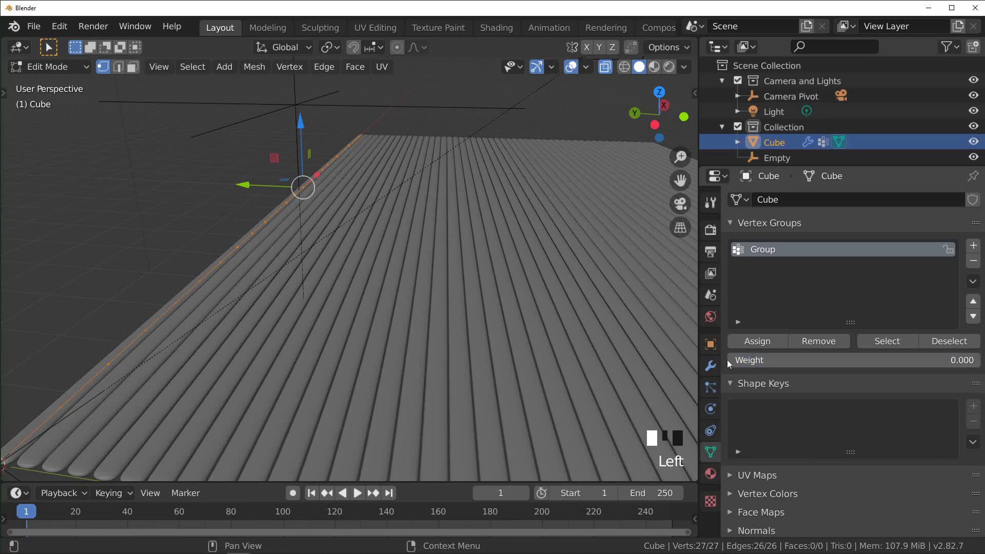
pyautogui.click(757, 341)
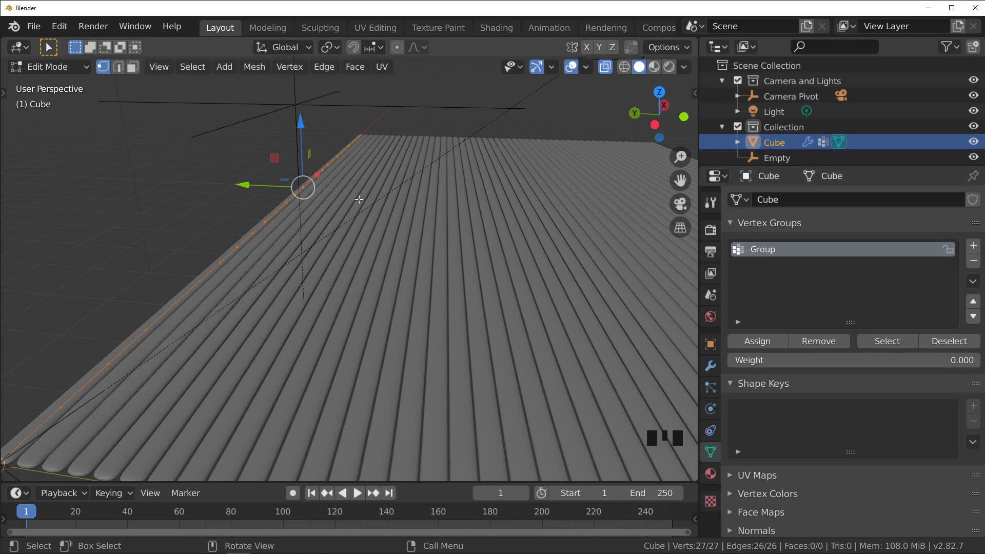
pyautogui.moveTo(595, 305); pyautogui.dragTo(716, 367, button='middle')
pyautogui.press('Tab')
pyautogui.click(711, 366)
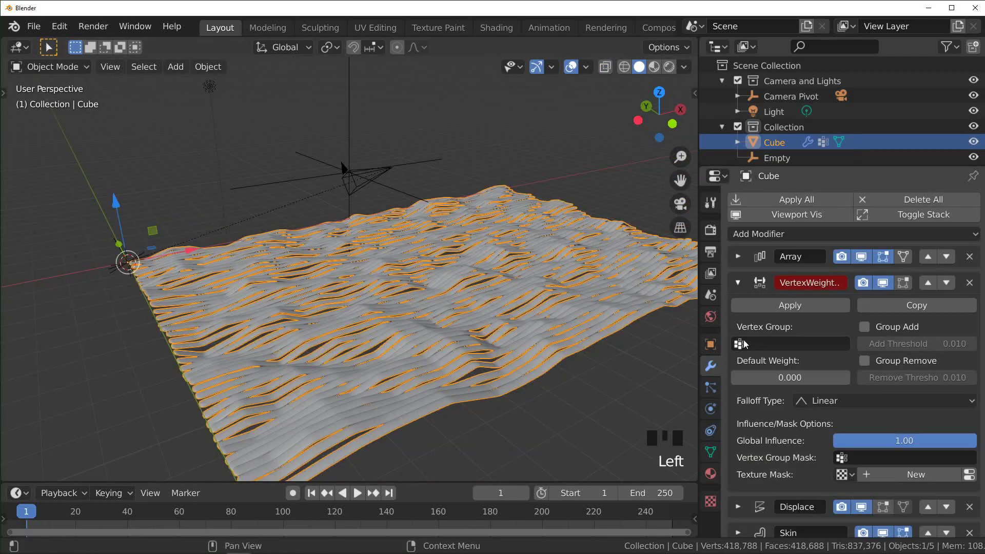
# Step: Set the Vertex Weight Edit modifier's vertex group to Group with a Custom Curve falloff from 1 to 0
pyautogui.click(761, 346)
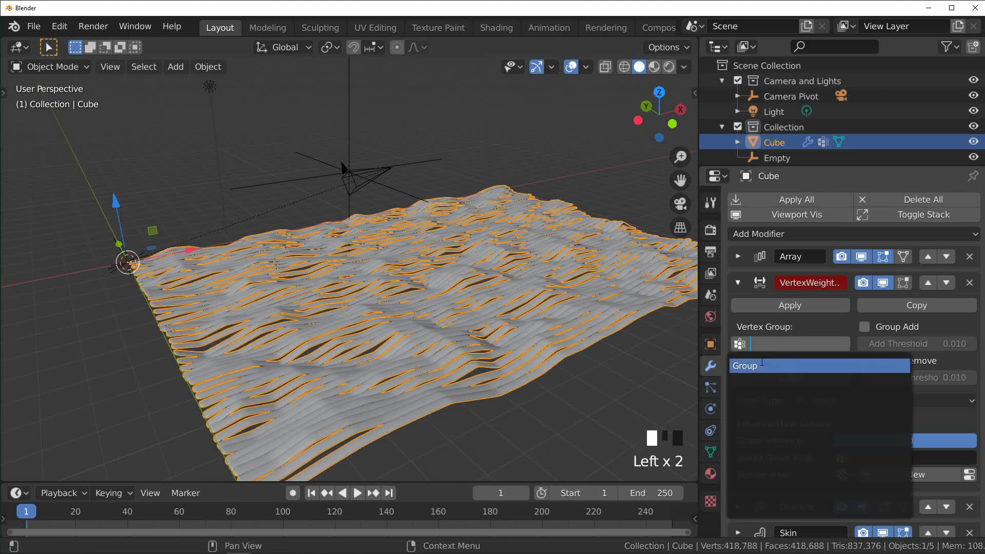
pyautogui.click(761, 365)
pyautogui.scroll(-2, 848, 379)
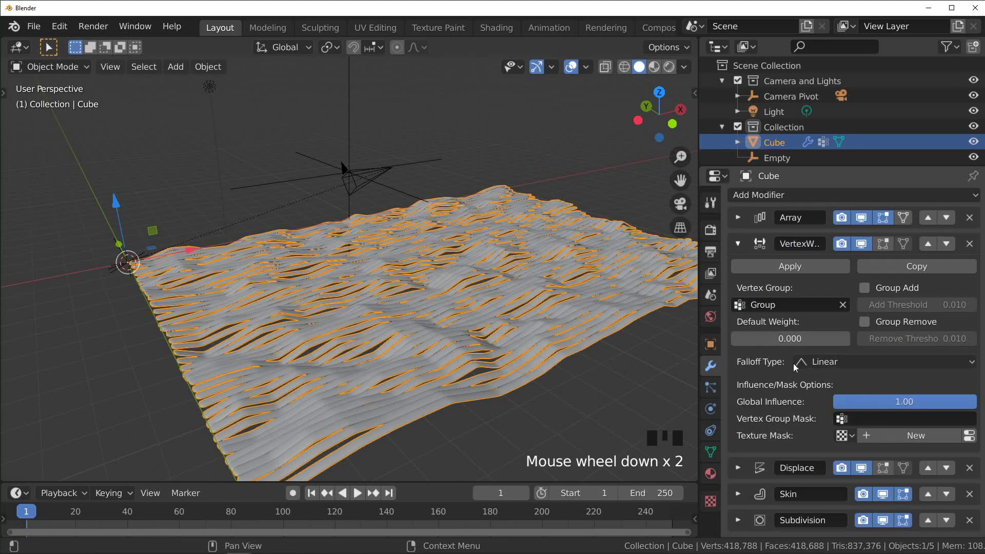
pyautogui.click(842, 362)
pyautogui.click(836, 398)
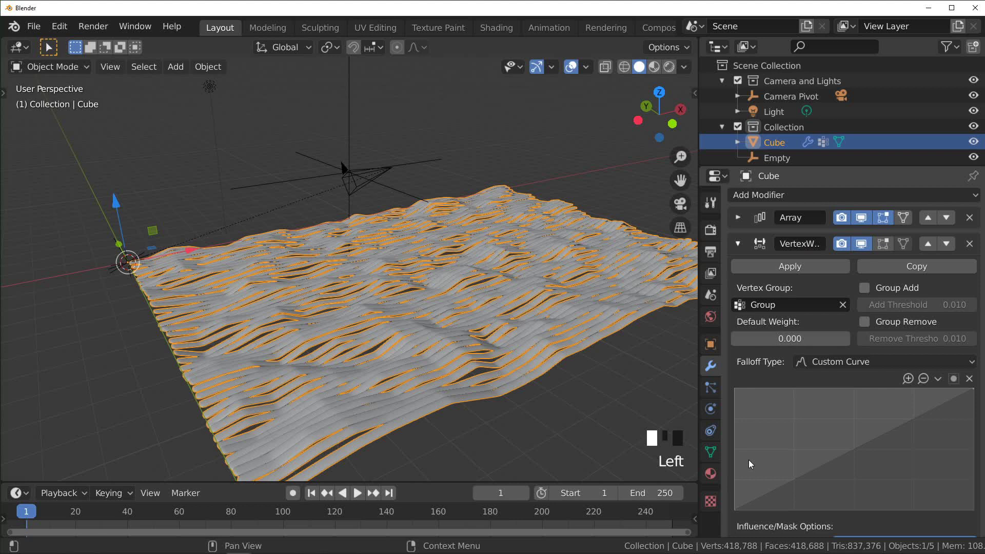
pyautogui.moveTo(744, 508); pyautogui.dragTo(736, 390)
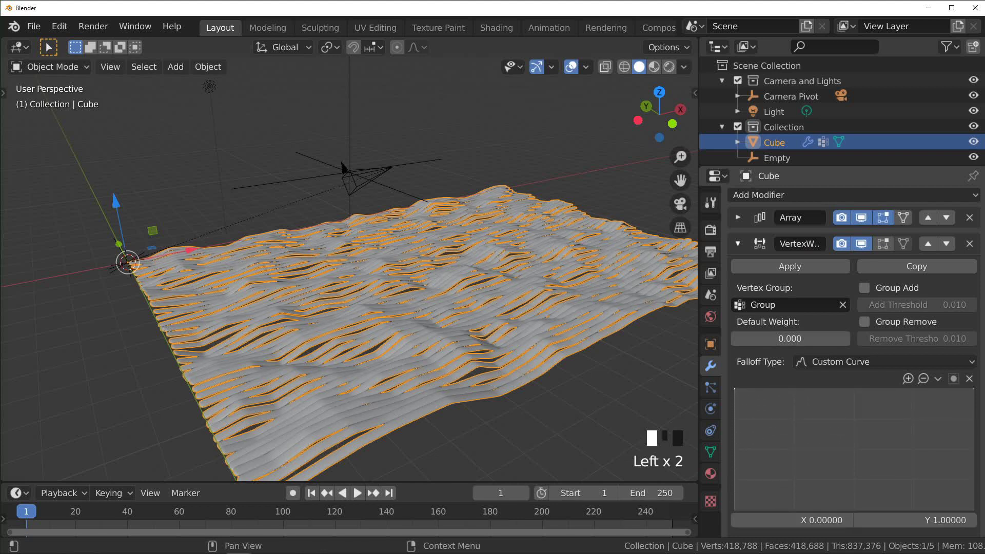
pyautogui.moveTo(972, 389); pyautogui.dragTo(973, 509)
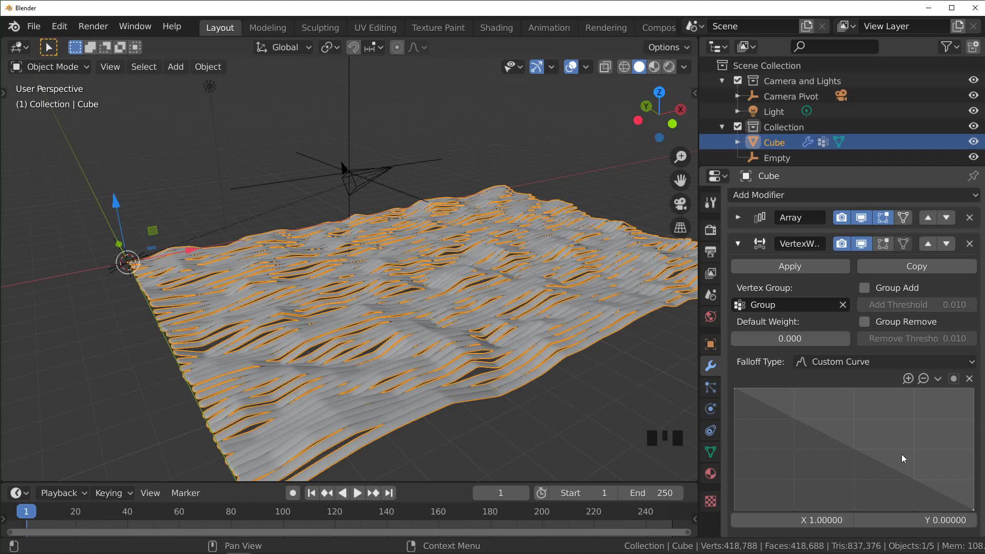
pyautogui.scroll(-5, 882, 340)
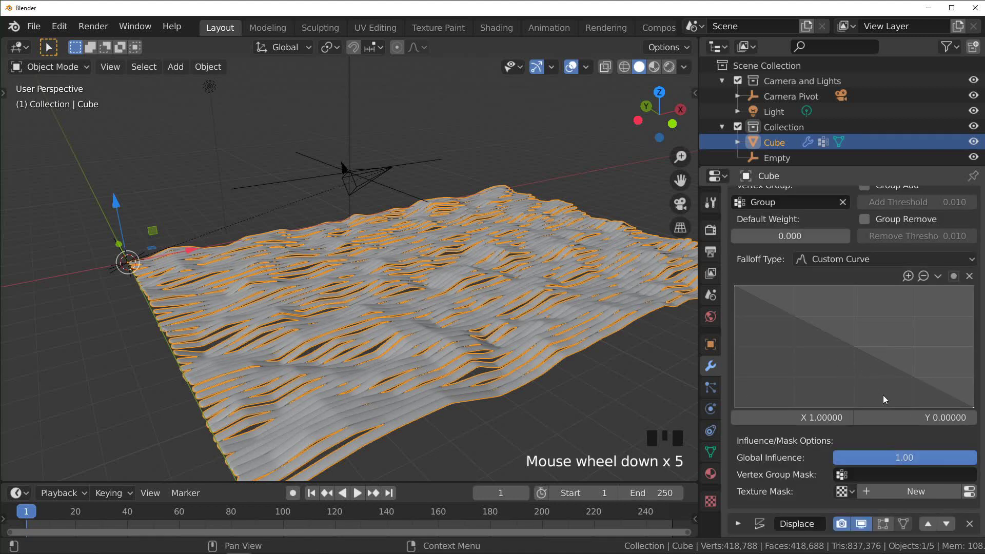
# Step: Create a new mask texture named 'mask' using Object texture coordinates
pyautogui.click(889, 491)
pyautogui.click(886, 475)
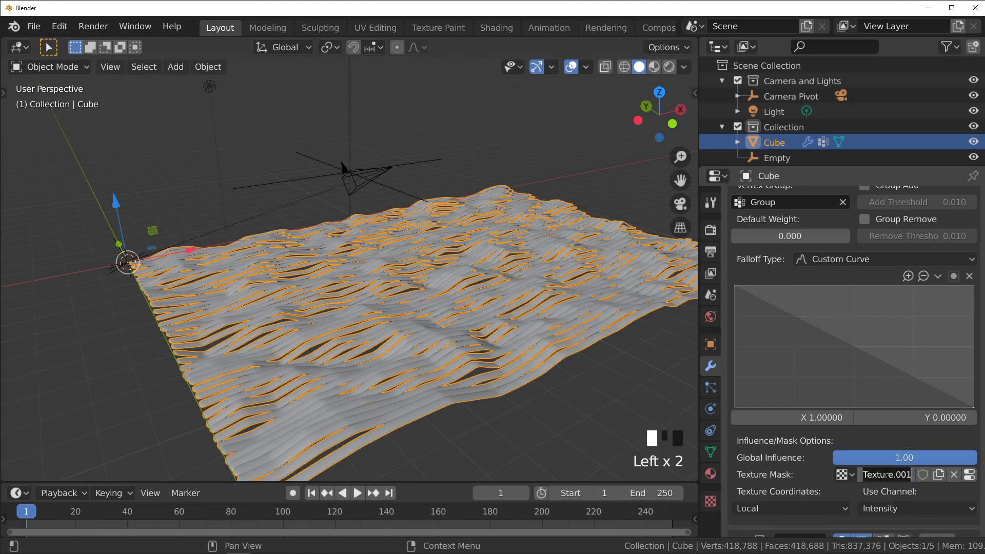
pyautogui.write('mask')
pyautogui.press('Return')
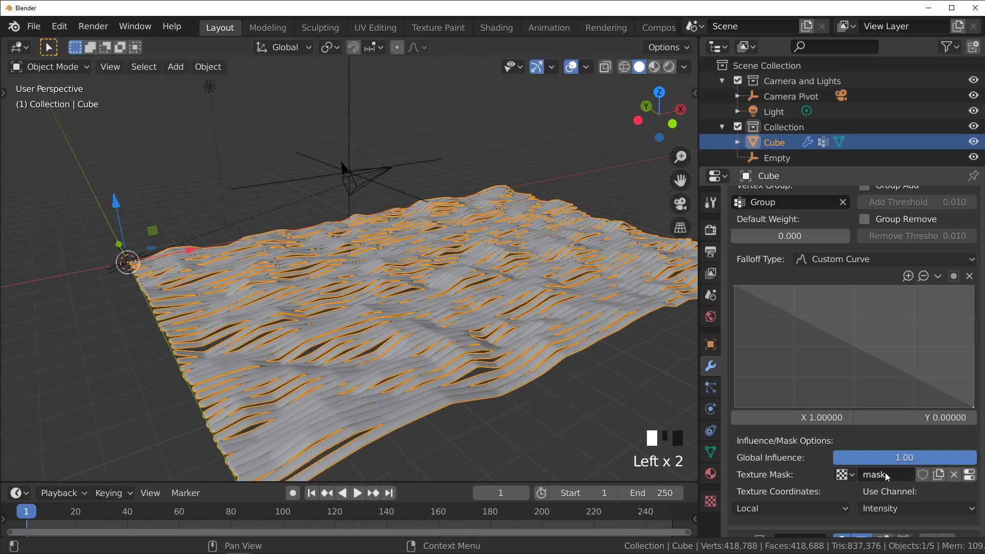
pyautogui.click(801, 507)
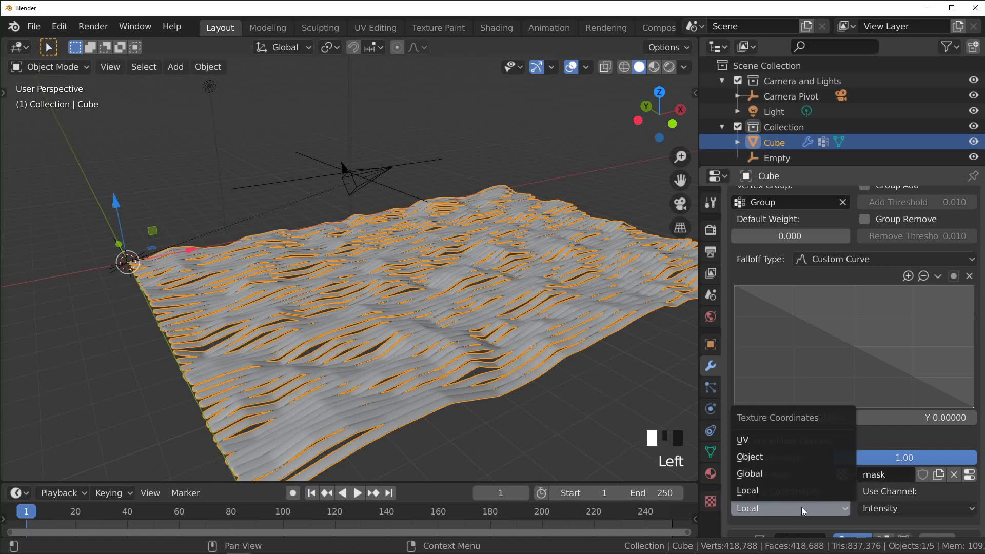
pyautogui.click(768, 461)
# Step: Add a sphere empty, move it out onto the terrain, and rename it 'mask'
pyautogui.moveTo(657, 390); pyautogui.dragTo(435, 328, button='middle')
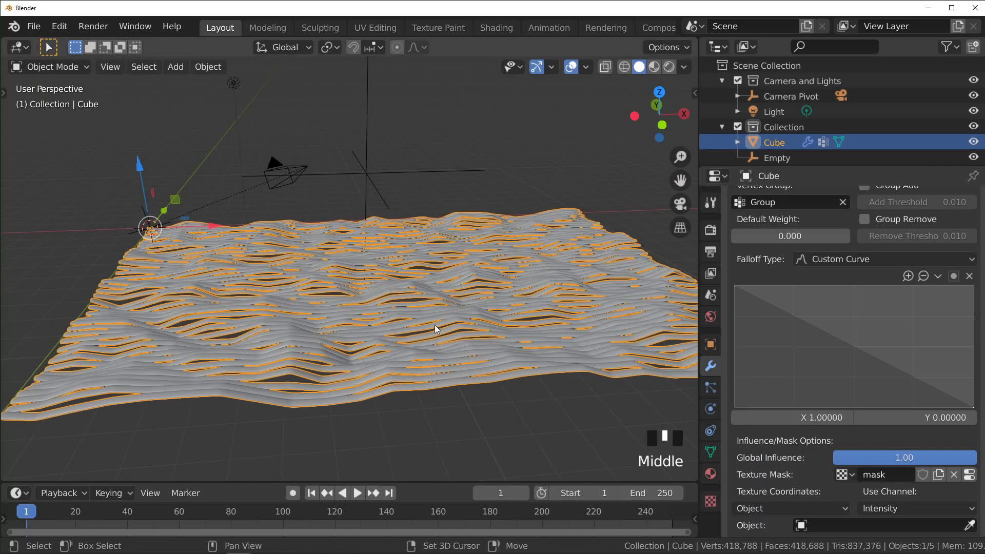
pyautogui.hotkey('shift', 'a')
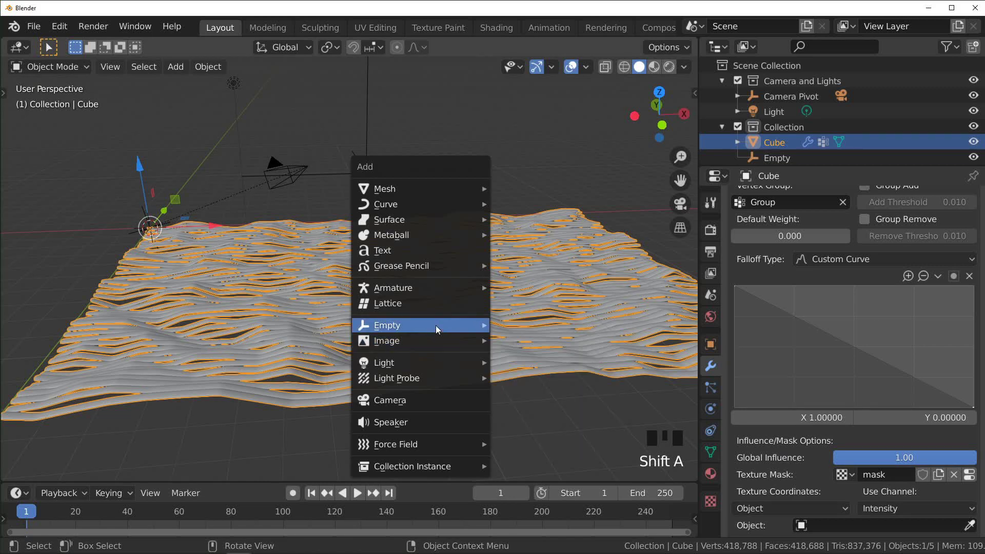
pyautogui.click(537, 410)
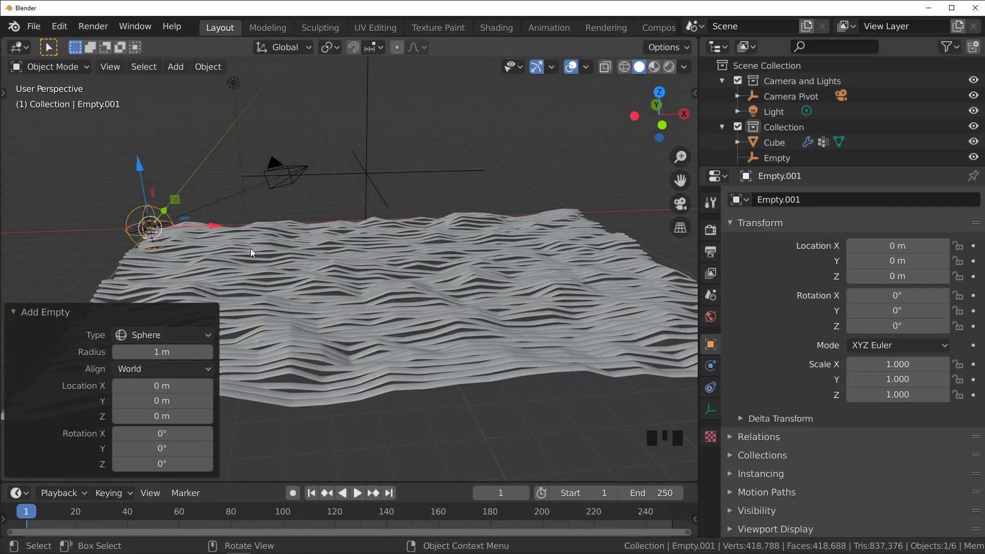
pyautogui.moveTo(170, 220); pyautogui.dragTo(432, 292)
pyautogui.scroll(-5, 789, 152)
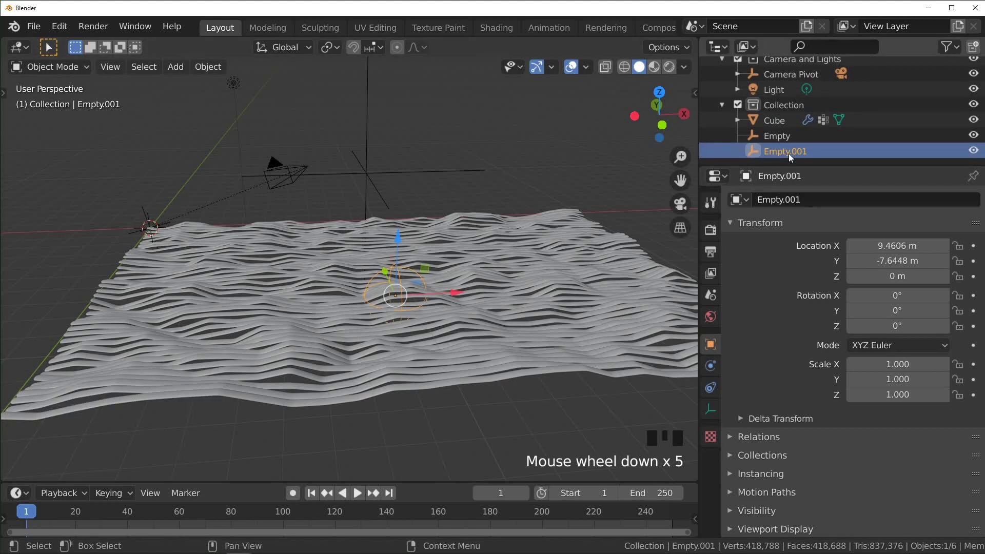
pyautogui.doubleClick(789, 152)
pyautogui.write('mask')
# Step: Set the 'mask' empty as the modifier's texture mask object
pyautogui.click(774, 120)
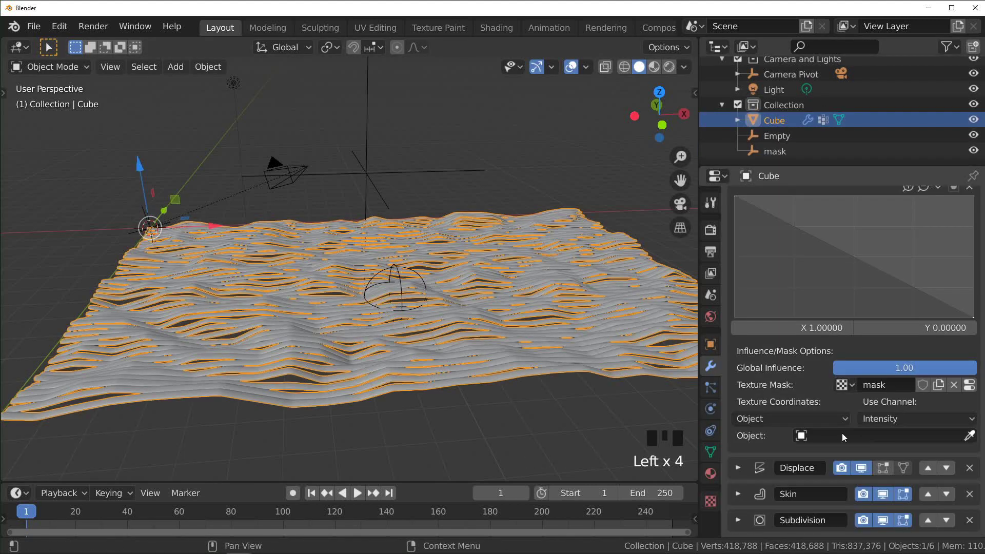
pyautogui.click(864, 435)
pyautogui.click(813, 337)
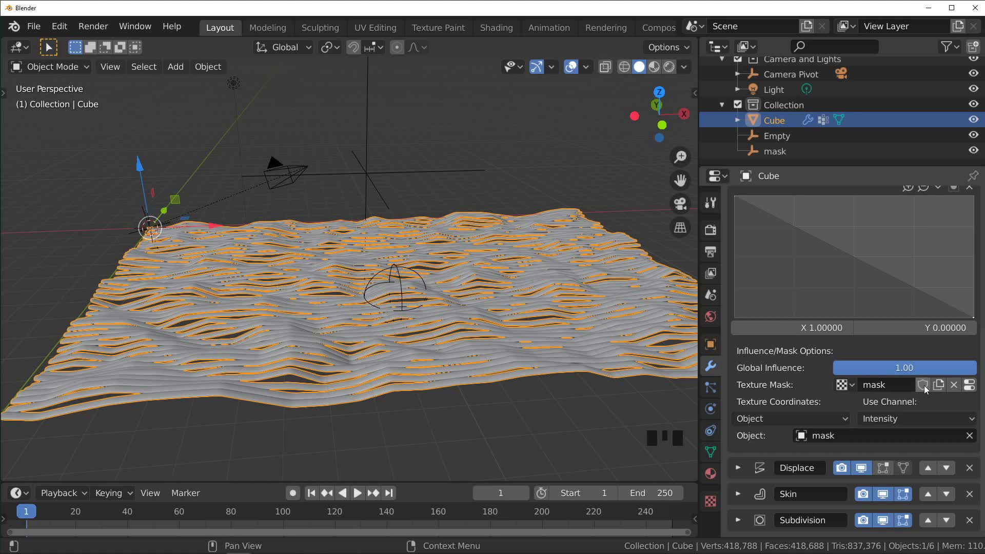
# Step: Make the mask texture a Blend type with Spherical progression
pyautogui.click(969, 388)
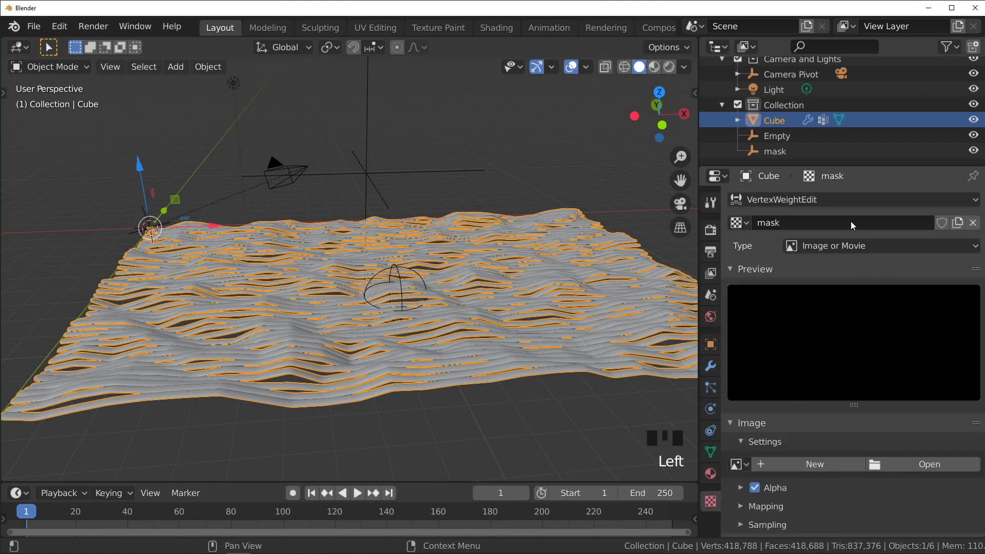
pyautogui.click(823, 245)
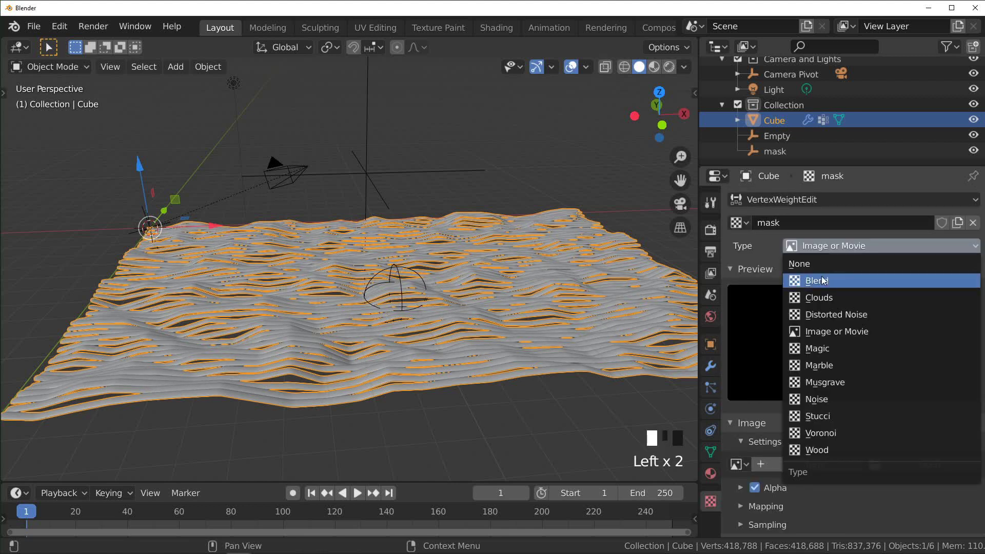
pyautogui.click(821, 280)
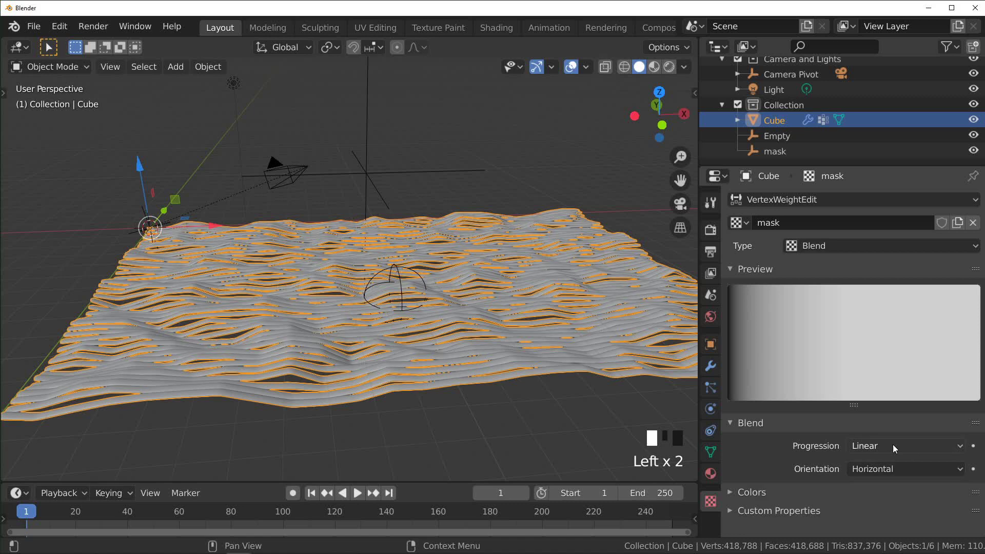
pyautogui.click(909, 445)
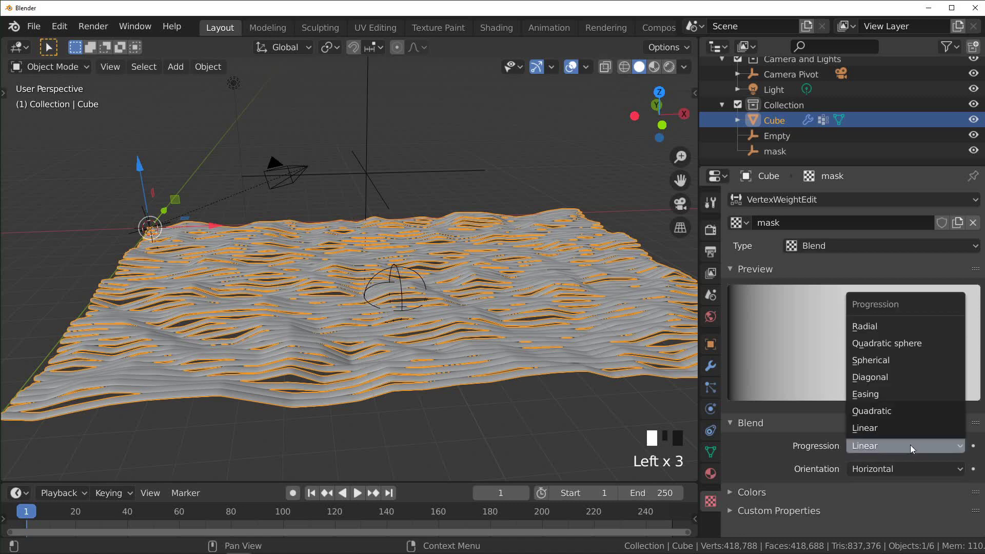
pyautogui.click(879, 361)
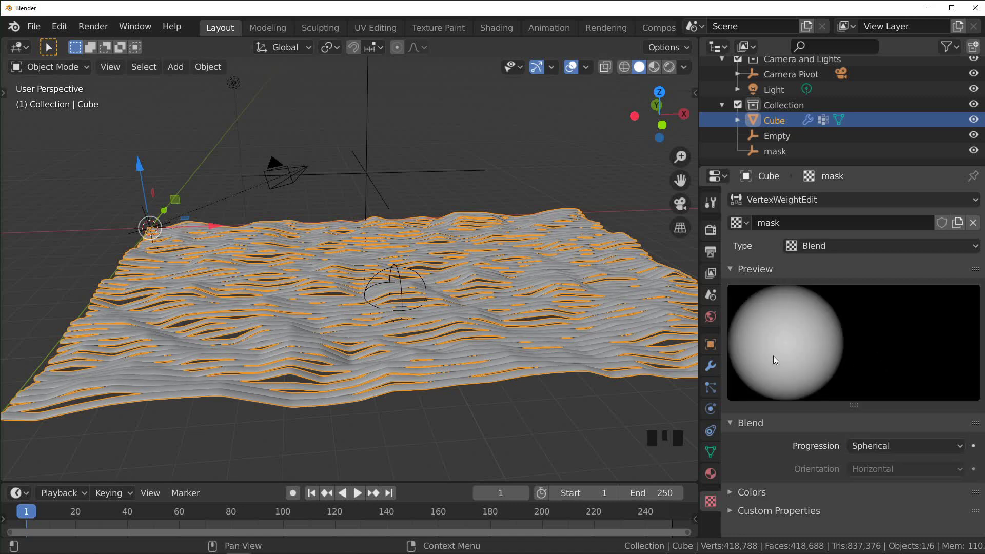
pyautogui.scroll(1, 375, 269)
pyautogui.scroll(-2, 516, 304)
pyautogui.scroll(2, 536, 292)
pyautogui.click(536, 292)
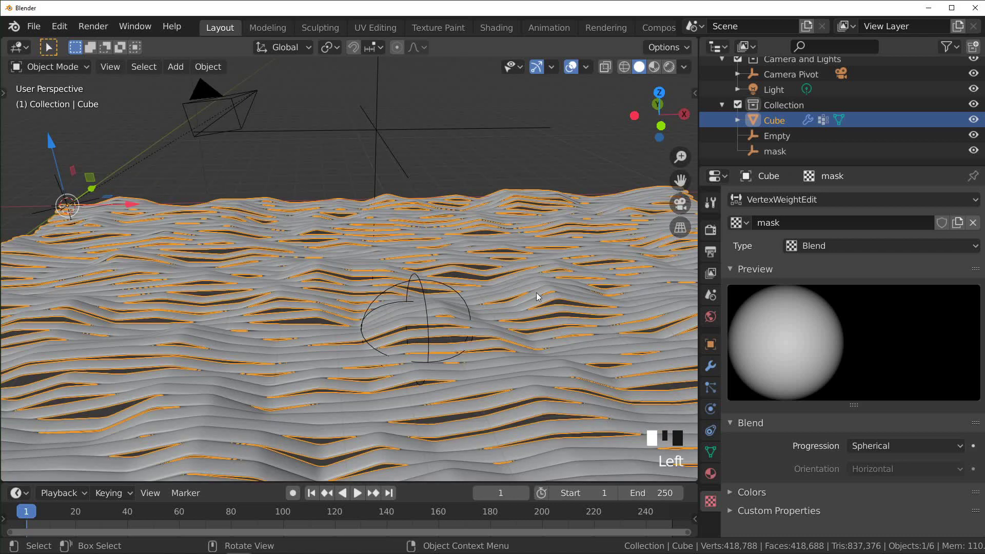
# Step: Limit the Displace modifier to the Group vertex group
pyautogui.click(710, 365)
pyautogui.scroll(-4, 798, 391)
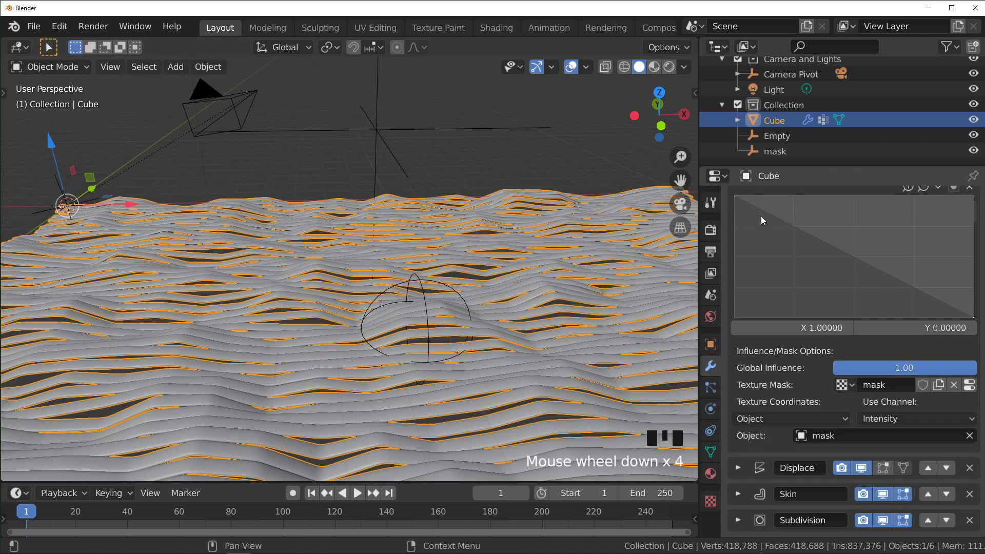
pyautogui.scroll(13, 761, 216)
pyautogui.click(734, 283)
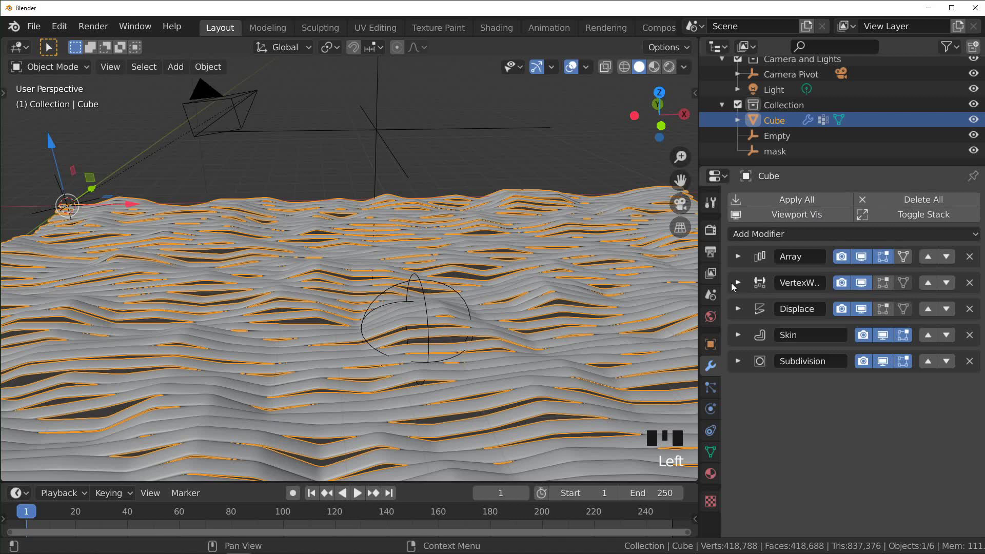
pyautogui.click(737, 309)
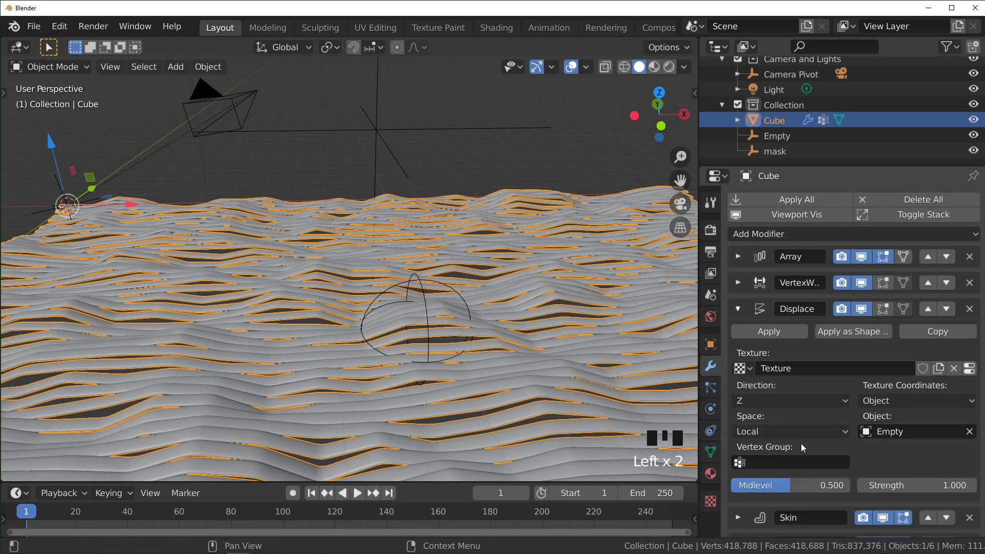
pyautogui.click(801, 461)
pyautogui.click(769, 304)
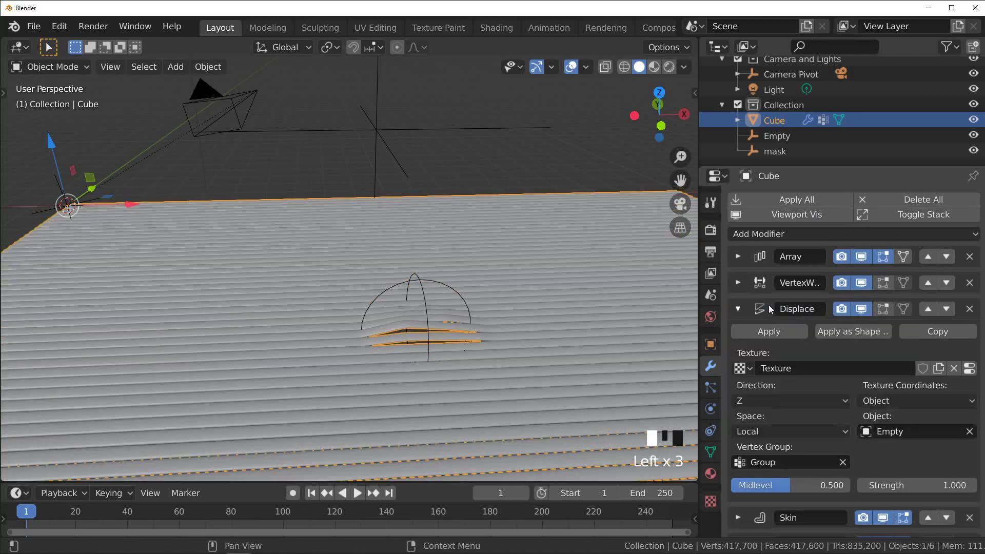
# Step: Select the mask empty and slide it along X
pyautogui.moveTo(411, 337); pyautogui.dragTo(399, 221, button='middle')
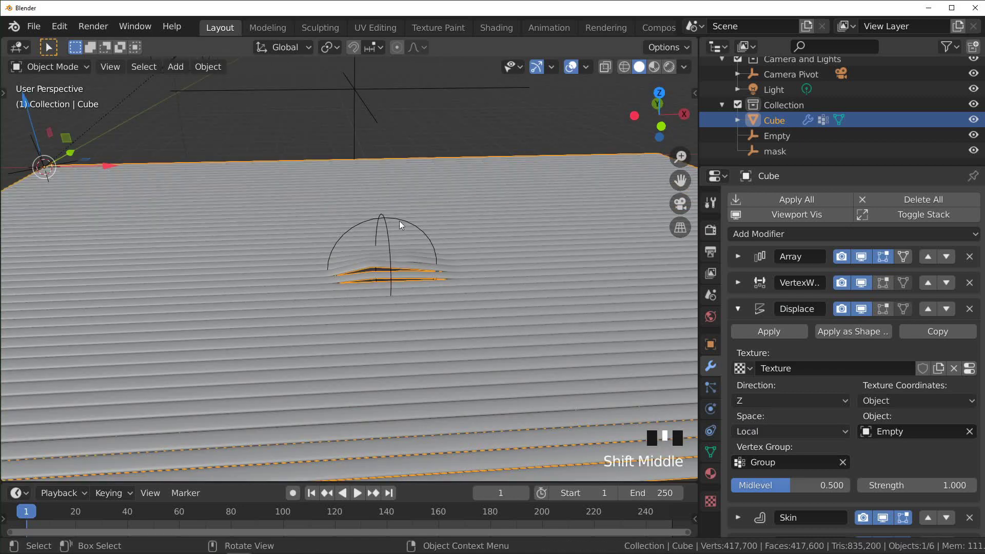
pyautogui.click(392, 251)
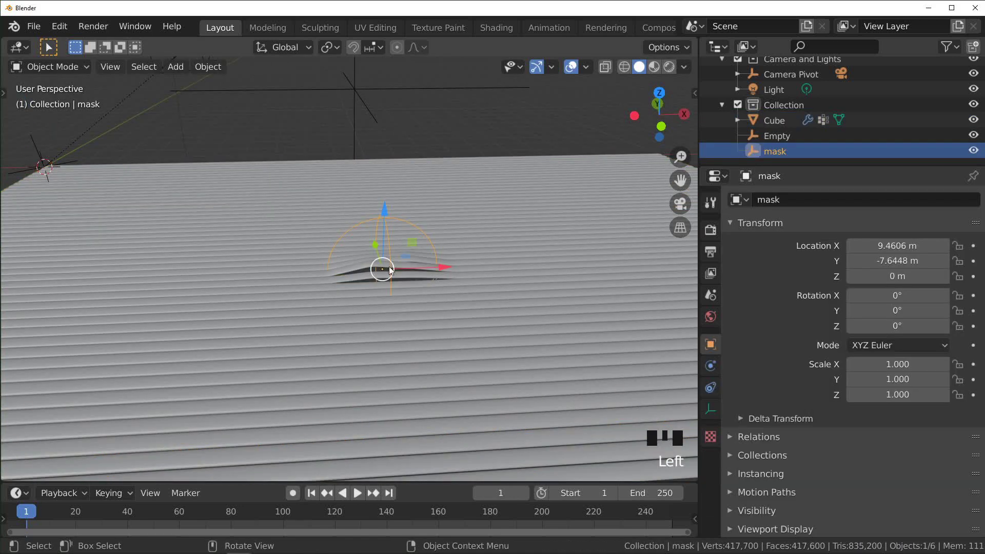
pyautogui.moveTo(433, 267)
pyautogui.mouseDown()
pyautogui.moveTo(559, 262)
pyautogui.moveTo(434, 276)
pyautogui.moveTo(448, 272)
pyautogui.mouseUp()
# Step: Cancel the move and scale the mask empty up about four times
pyautogui.rightClick(445, 270)
pyautogui.press('s')
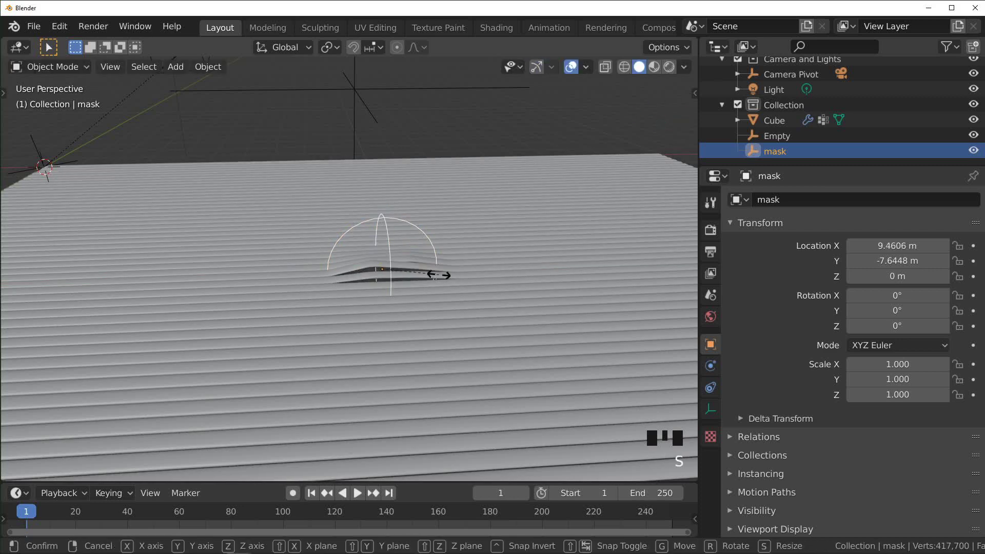
pyautogui.click(616, 277)
pyautogui.moveTo(531, 330); pyautogui.dragTo(556, 317, button='middle')
# Step: Select the Cube and set its Displace modifier Strength to 5
pyautogui.click(596, 315)
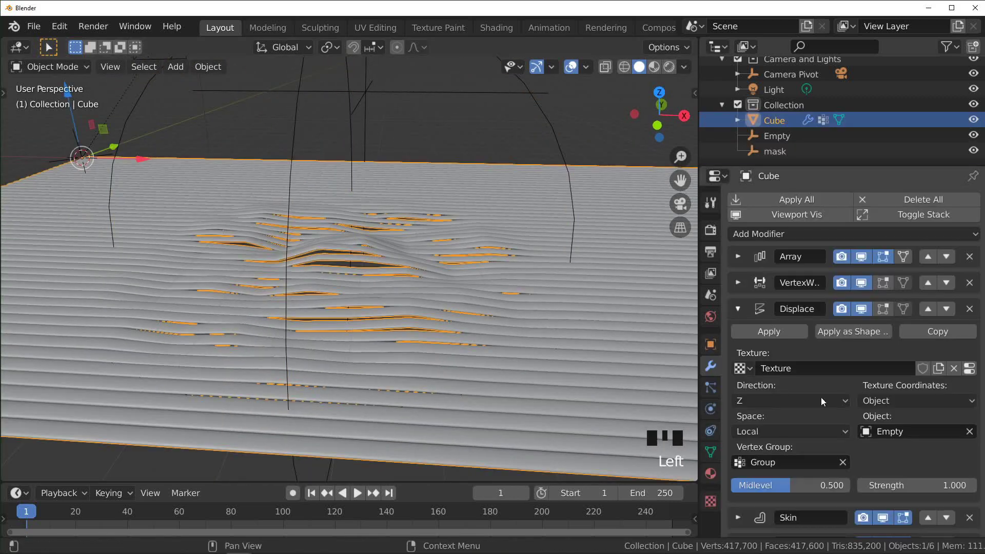
pyautogui.scroll(-5, 900, 457)
pyautogui.click(909, 460)
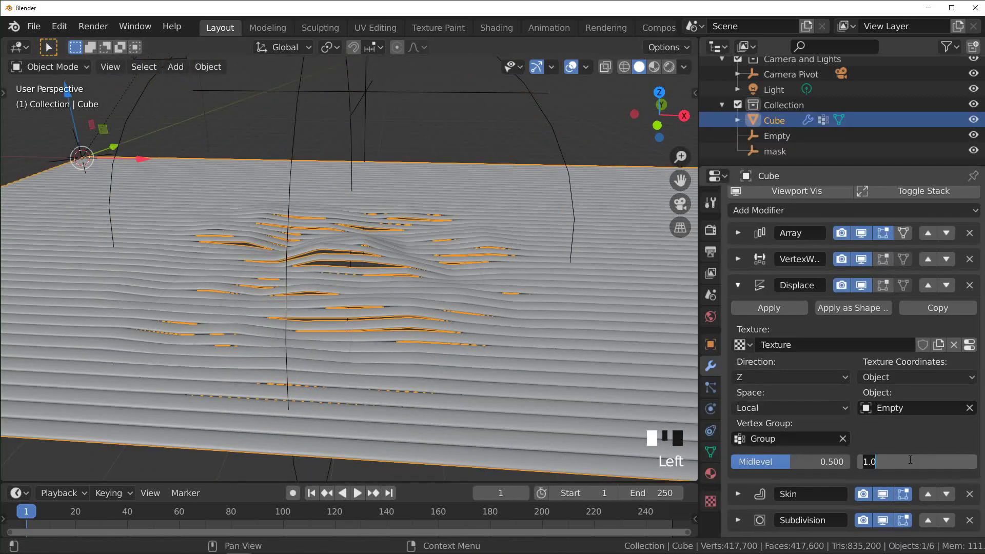
pyautogui.write('5')
pyautogui.click(861, 430)
pyautogui.scroll(-3, 375, 290)
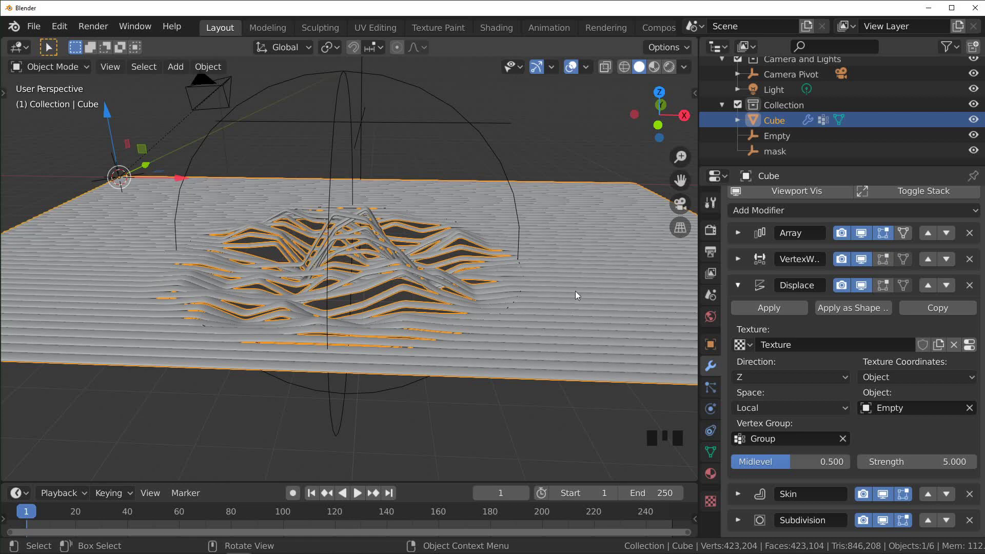
# Step: Enable a colour ramp on the mask texture via the Vertex Weight Edit modifier
pyautogui.click(742, 285)
pyautogui.click(737, 283)
pyautogui.scroll(-10, 967, 423)
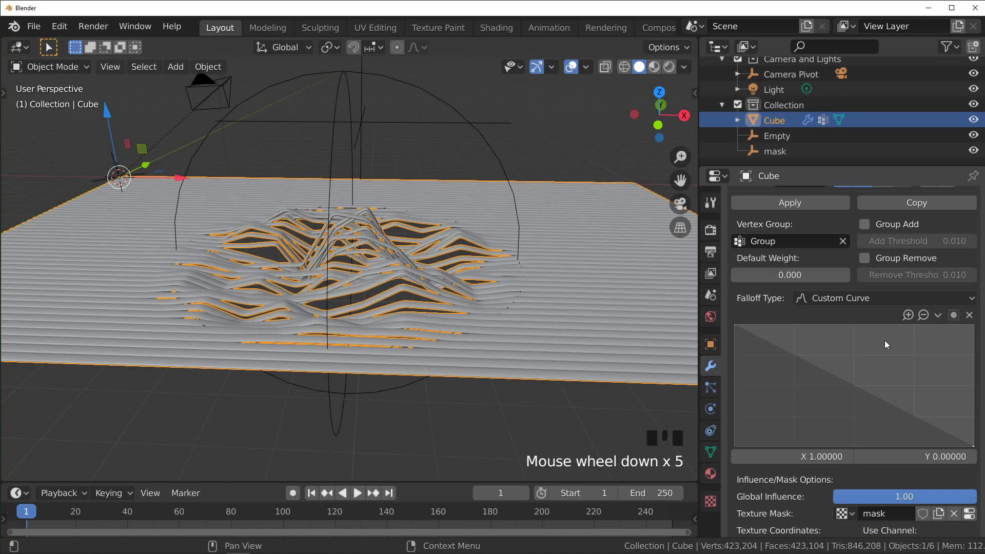
pyautogui.click(969, 410)
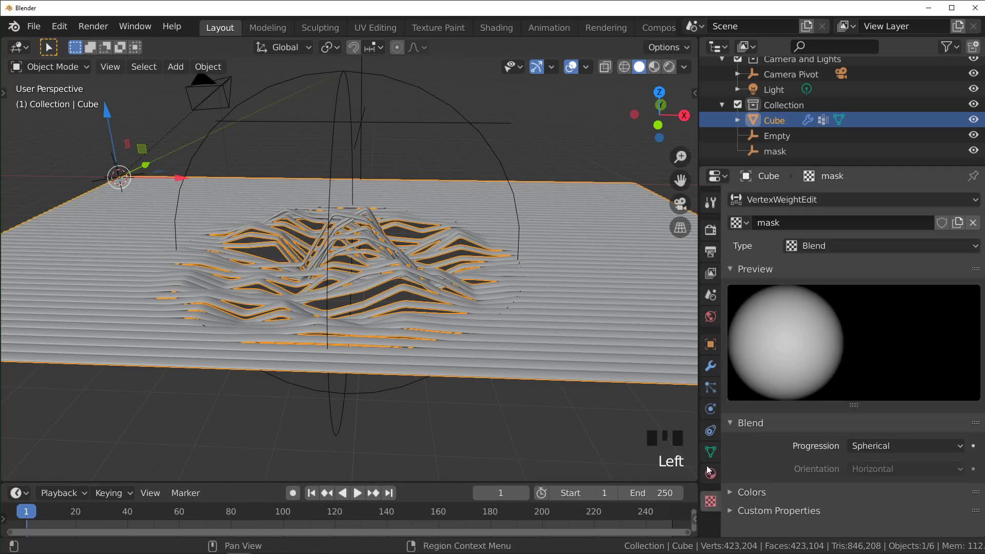
pyautogui.click(735, 490)
pyautogui.scroll(-12, 780, 466)
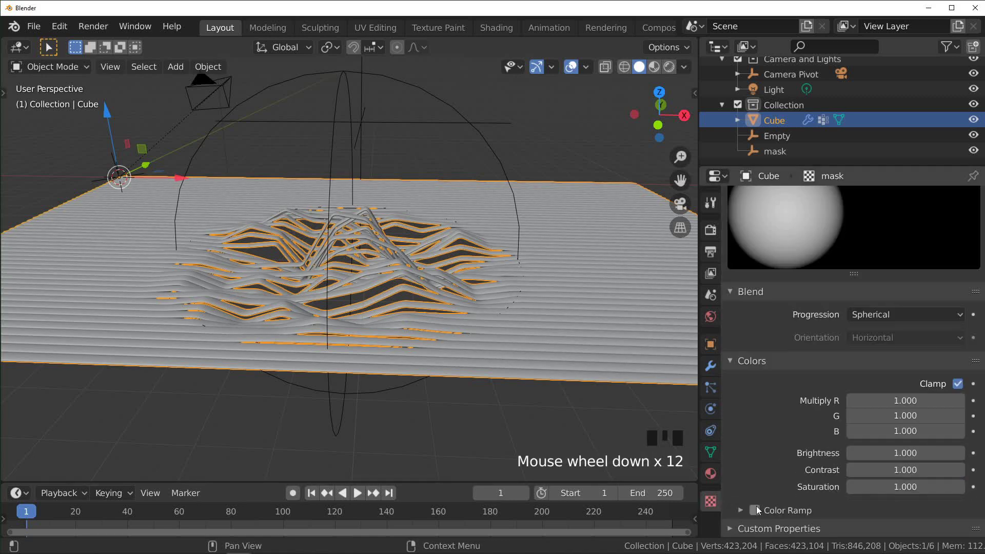
pyautogui.click(763, 480)
pyautogui.click(741, 510)
pyautogui.scroll(-13, 775, 482)
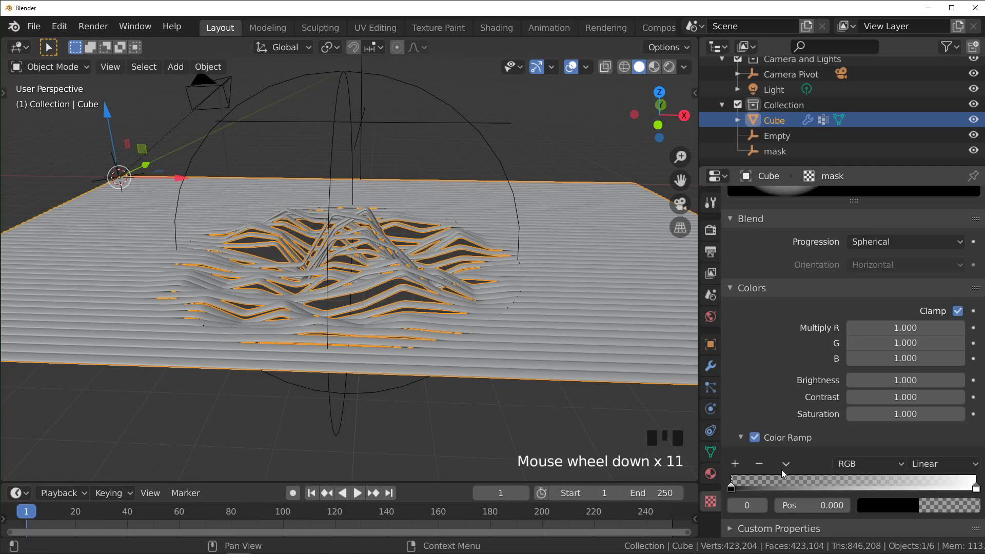
# Step: Set the ramp to B-Spline, add a middle stop, and make it dark grey (V about 0.298)
pyautogui.click(944, 463)
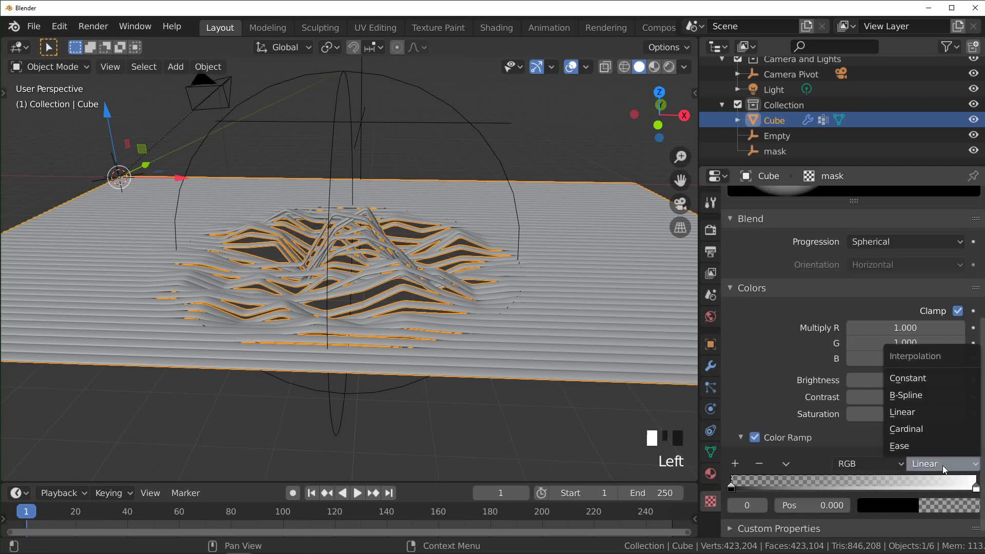
pyautogui.click(916, 398)
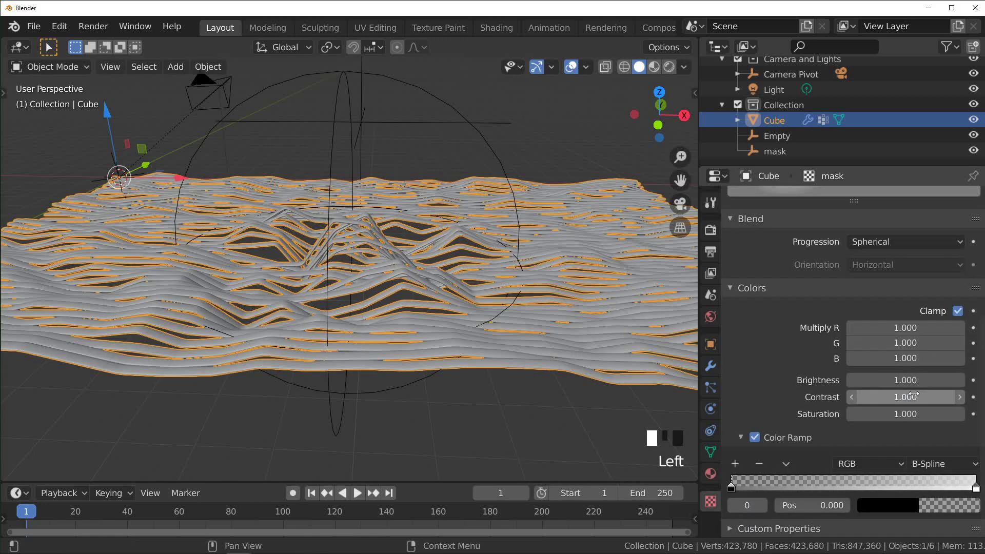
pyautogui.click(734, 463)
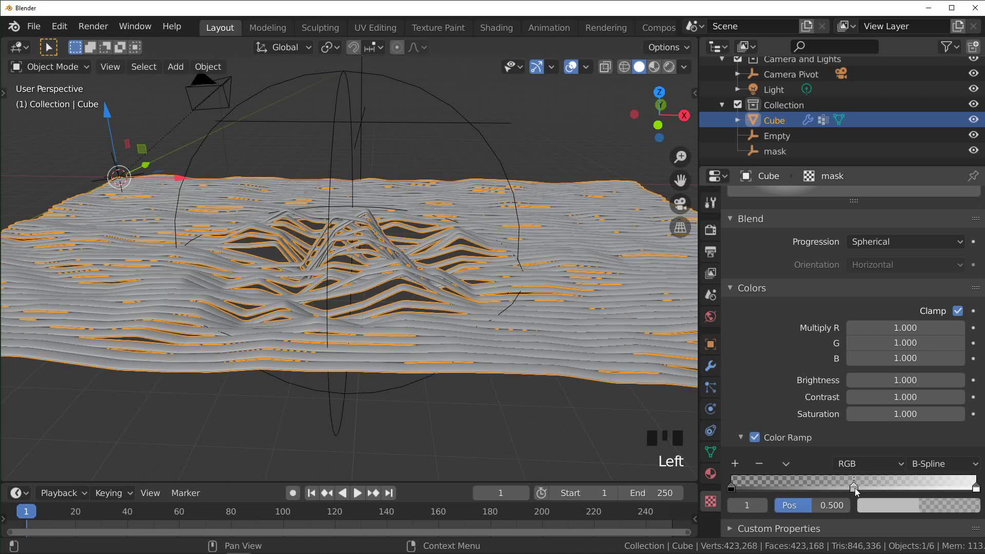
pyautogui.click(876, 508)
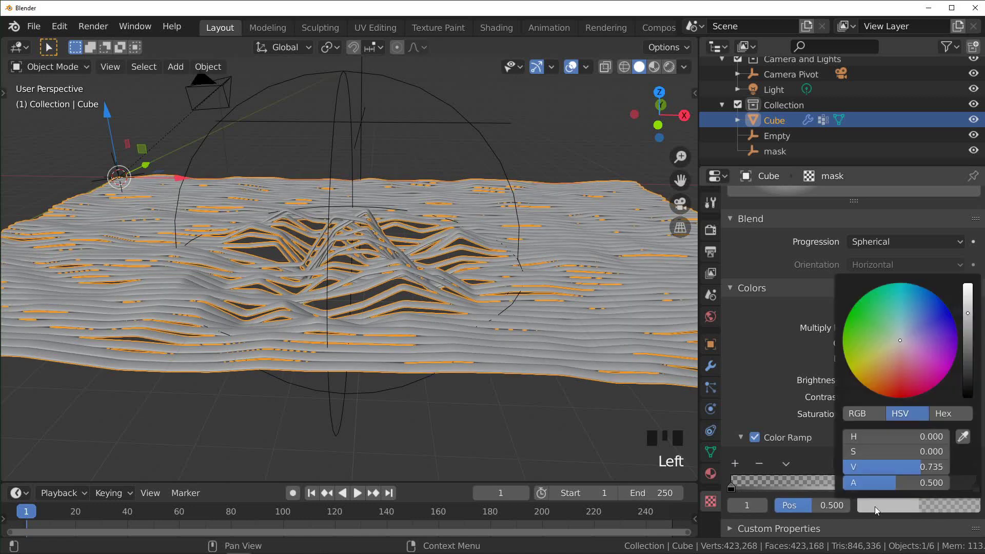
pyautogui.moveTo(921, 466); pyautogui.dragTo(846, 466)
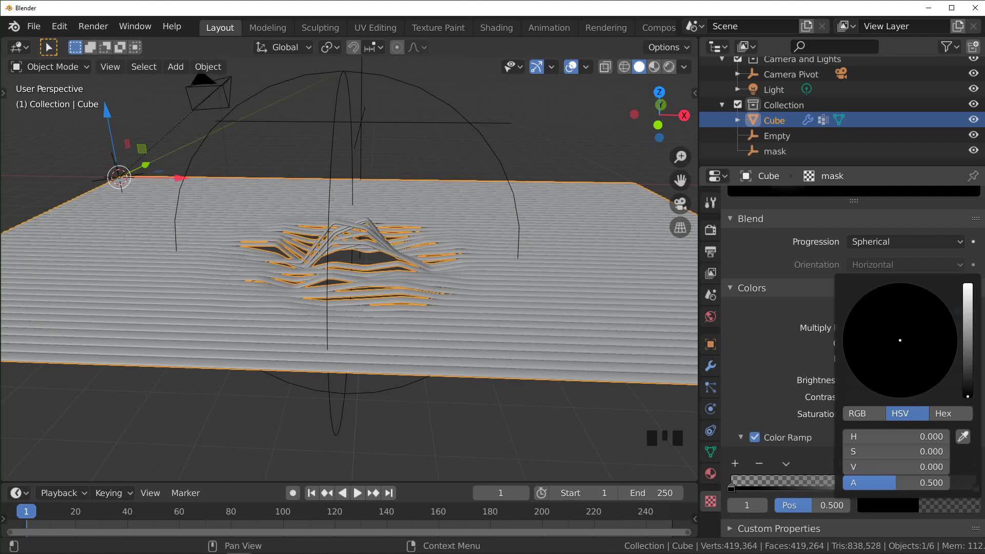
pyautogui.moveTo(847, 466); pyautogui.dragTo(928, 466)
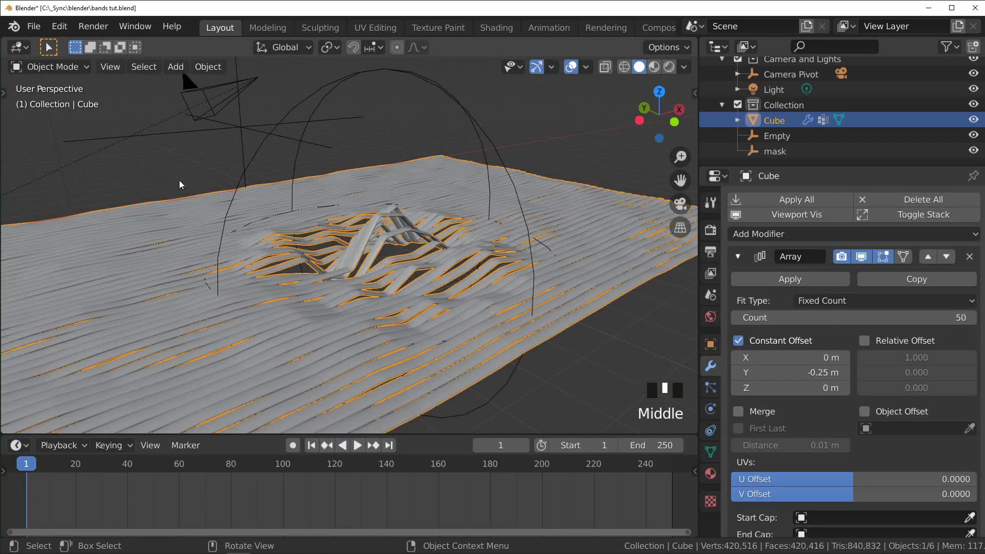
# Step: Select the Empty and move it to Y -8.09 m
pyautogui.click(233, 130)
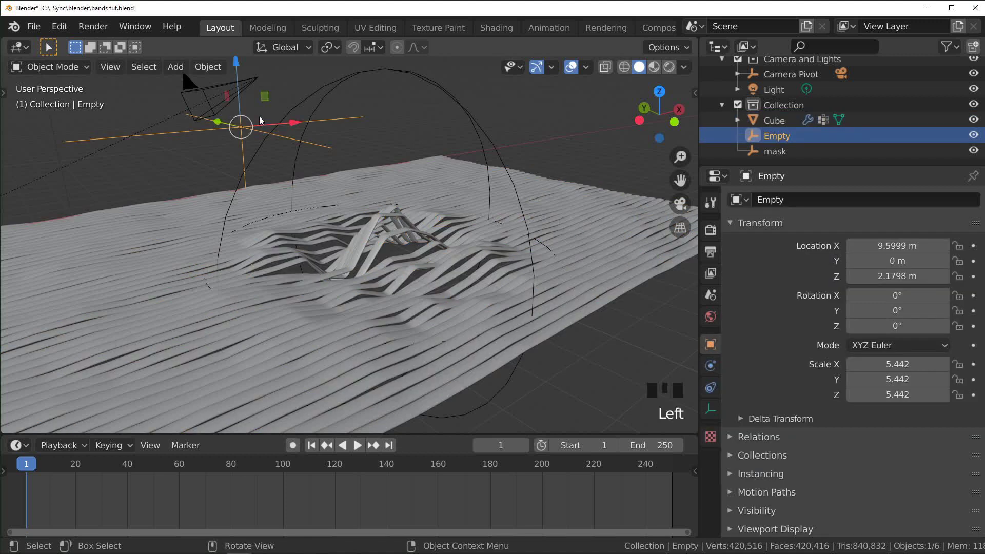
pyautogui.moveTo(223, 145); pyautogui.dragTo(277, 154, button='middle')
pyautogui.press('g')
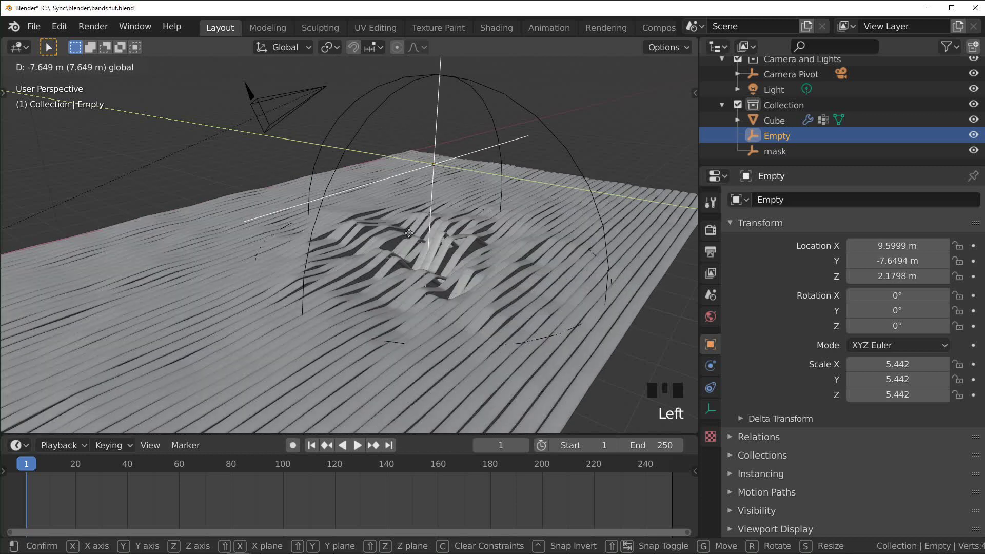
pyautogui.click(217, 485)
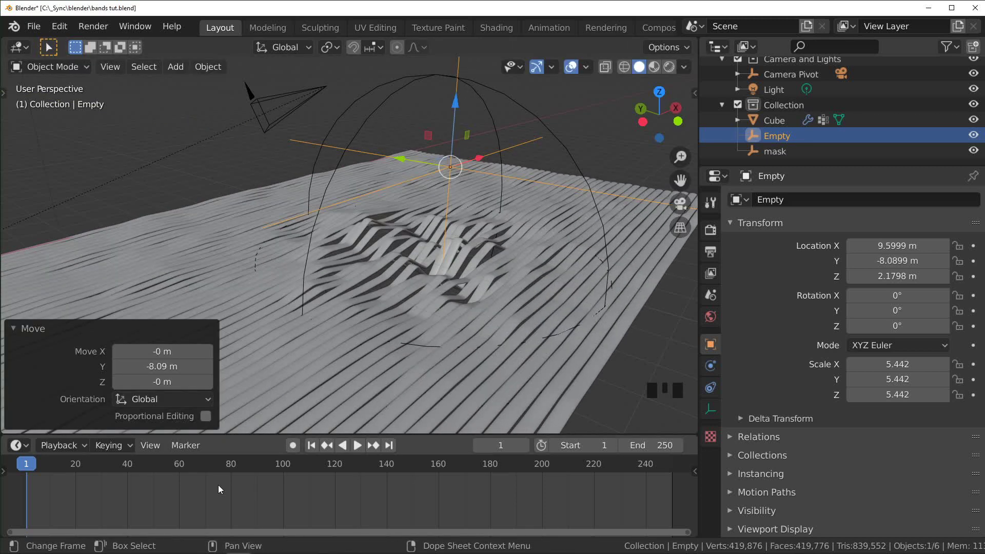
# Step: Keyframe the Empty's rotation at 0° on frame 0 and 360° Y on frame 250, with linear interpolation
pyautogui.press('Left')
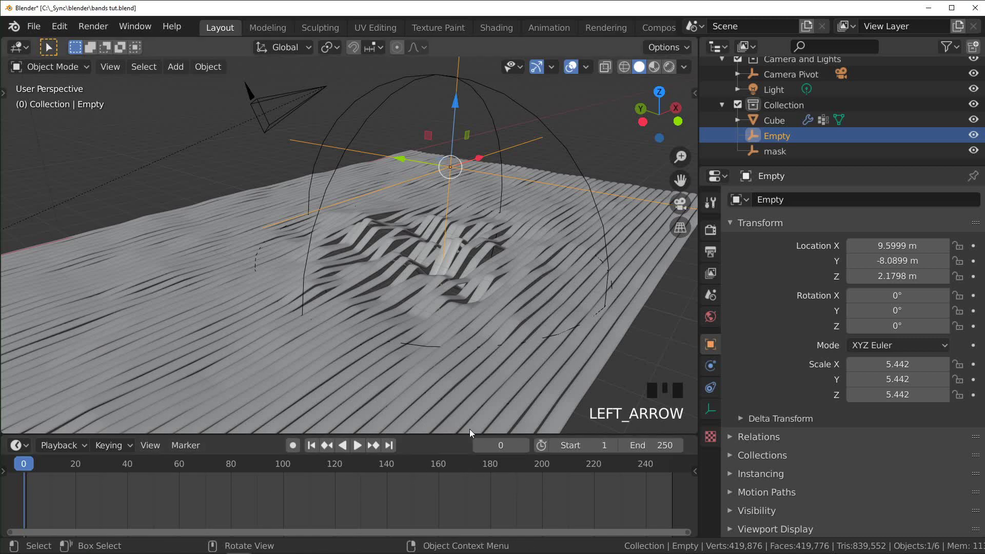
pyautogui.moveTo(399, 271); pyautogui.dragTo(402, 259, button='middle')
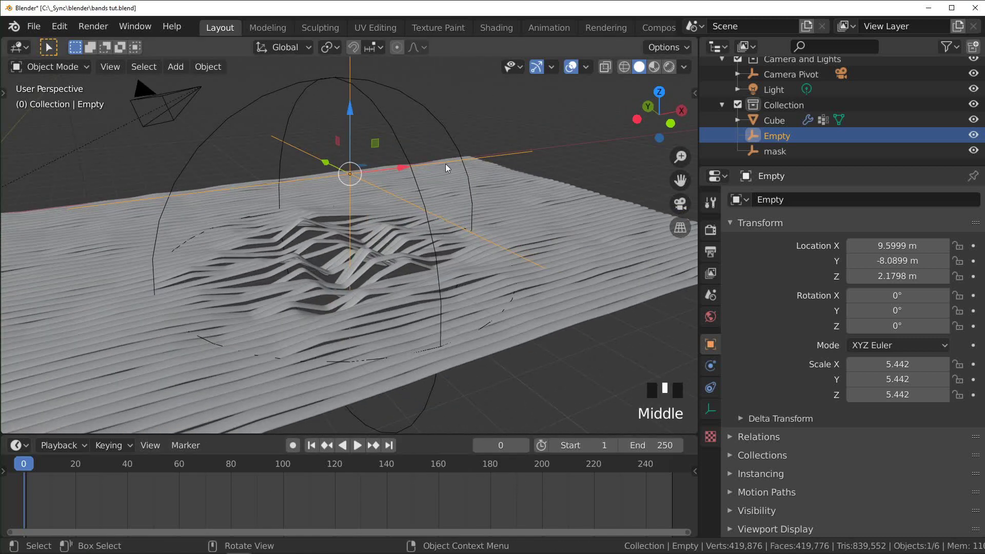
pyautogui.press('n')
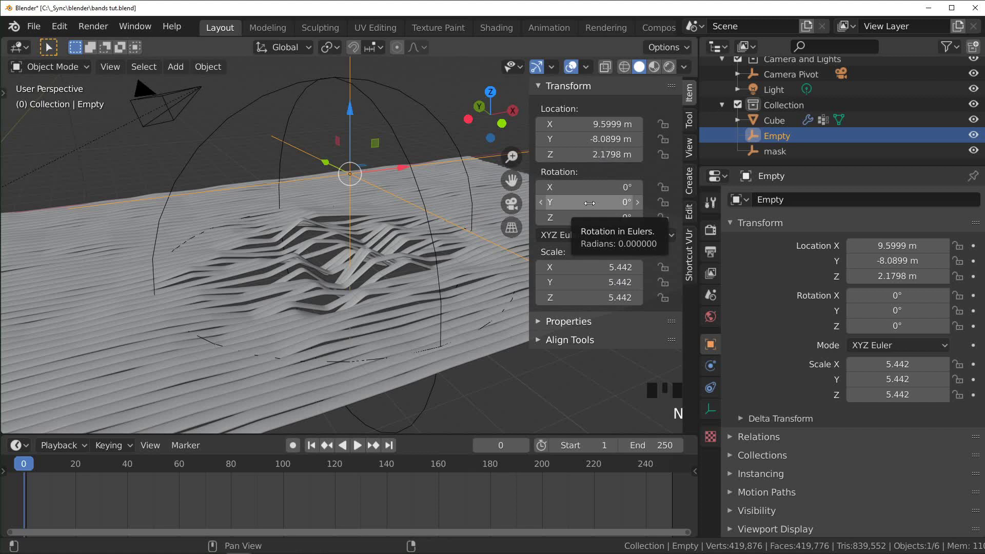
pyautogui.press('i')
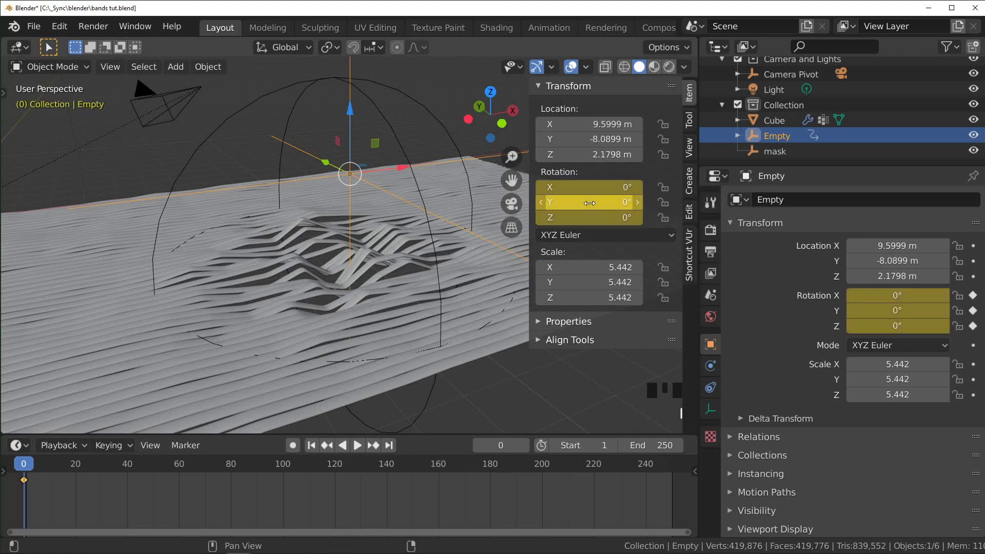
pyautogui.click(672, 467)
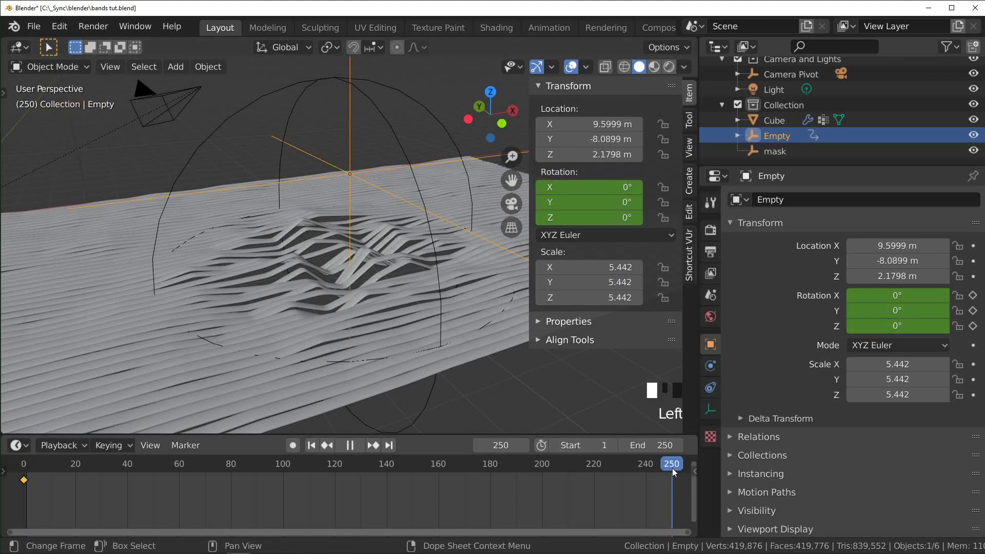
pyautogui.click(600, 202)
pyautogui.write('36')
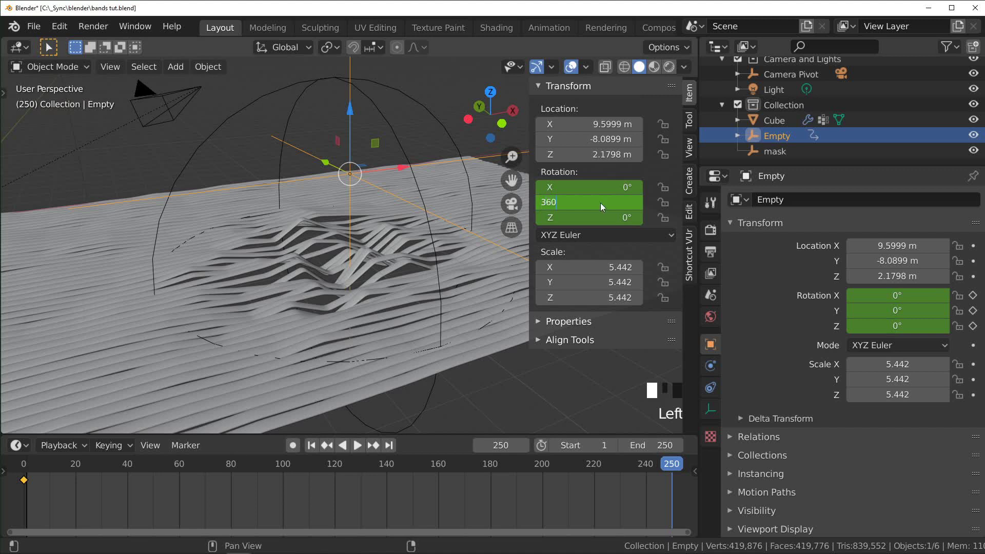
pyautogui.click(600, 202)
pyautogui.press('i')
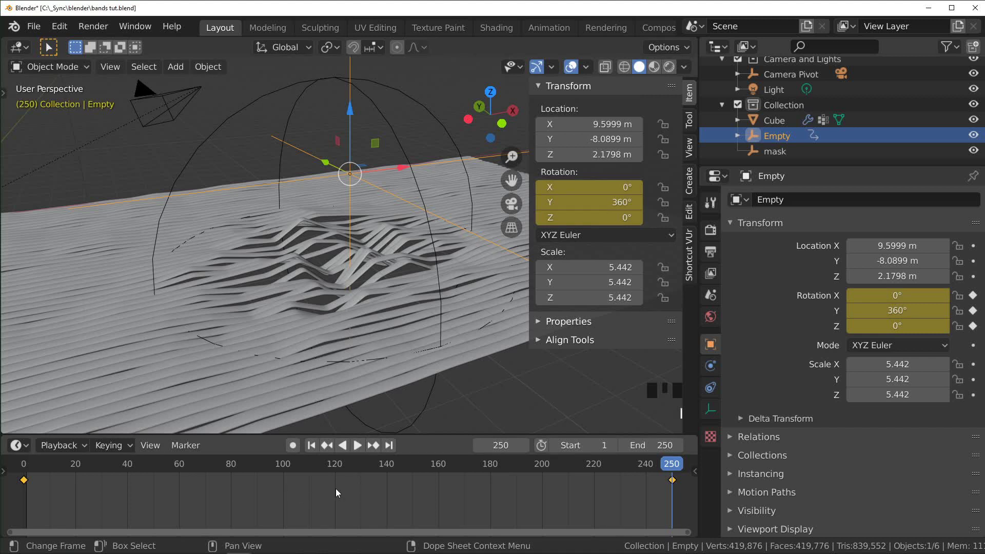
pyautogui.press('t')
pyautogui.click(331, 453)
# Step: Play the rotation animation and reposition the Empty to X 9.25 m, Z 1.11 m, stopping at frame 53
pyautogui.press('n')
pyautogui.hotkey('shift', 'Left')
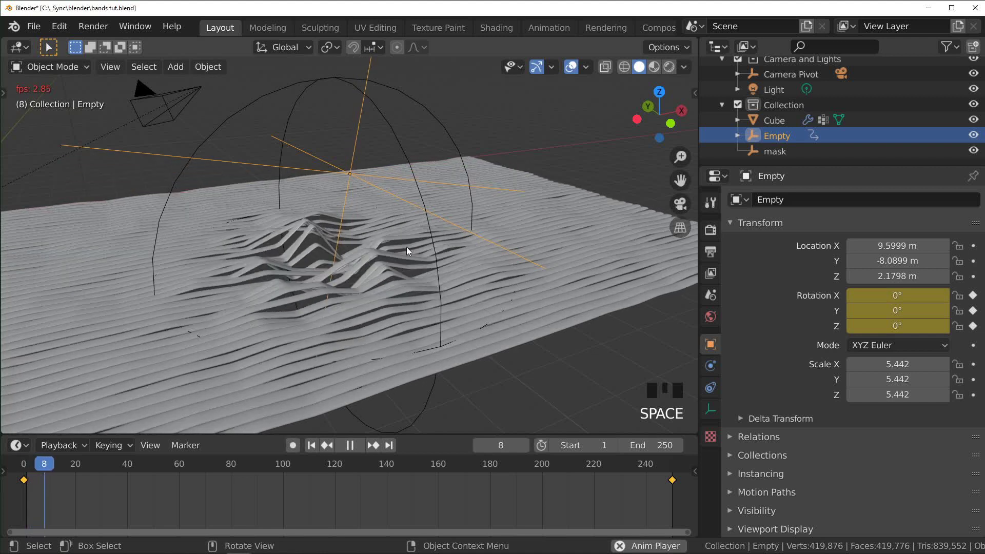
pyautogui.press('space')
pyautogui.moveTo(406, 247); pyautogui.dragTo(323, 190, button='middle')
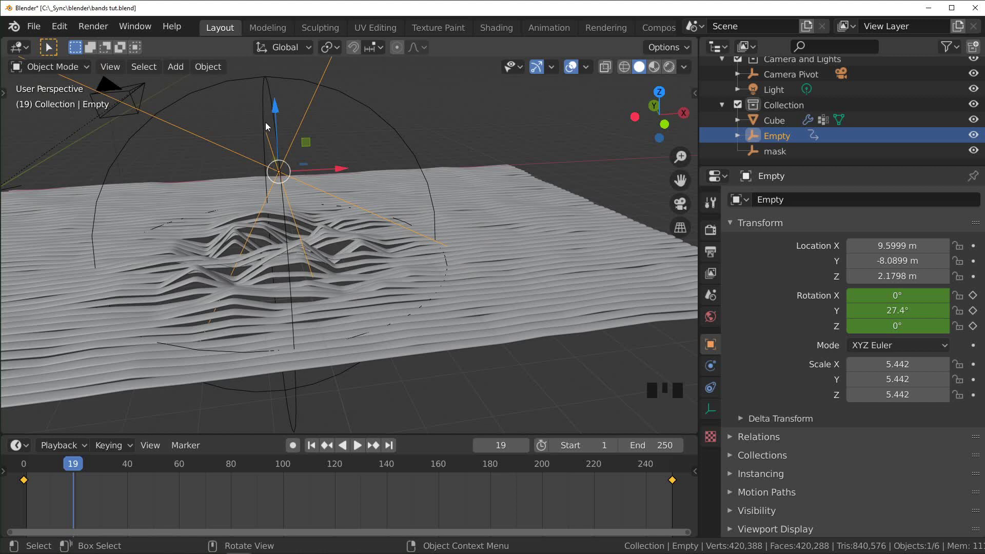
pyautogui.moveTo(329, 176); pyautogui.dragTo(528, 280)
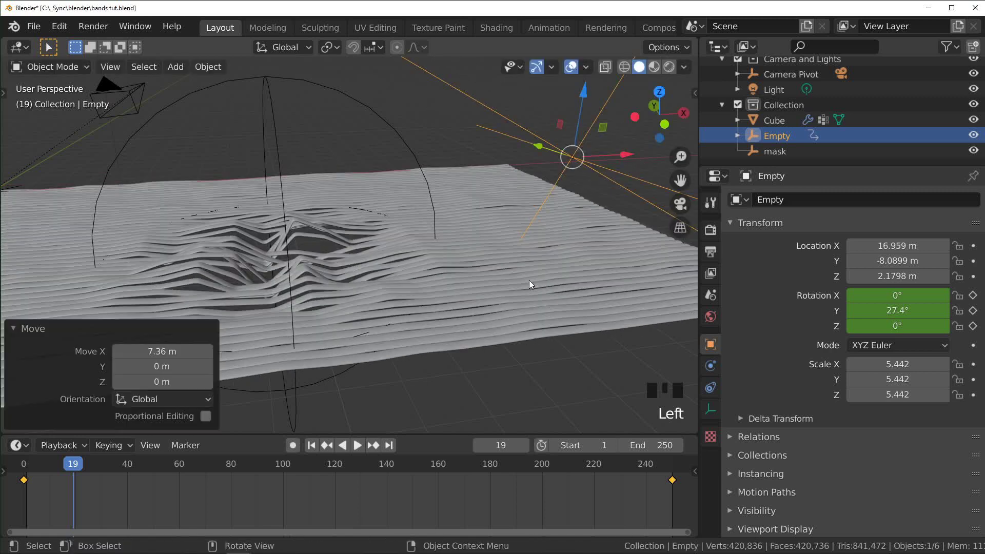
pyautogui.press('space')
pyautogui.press('space')
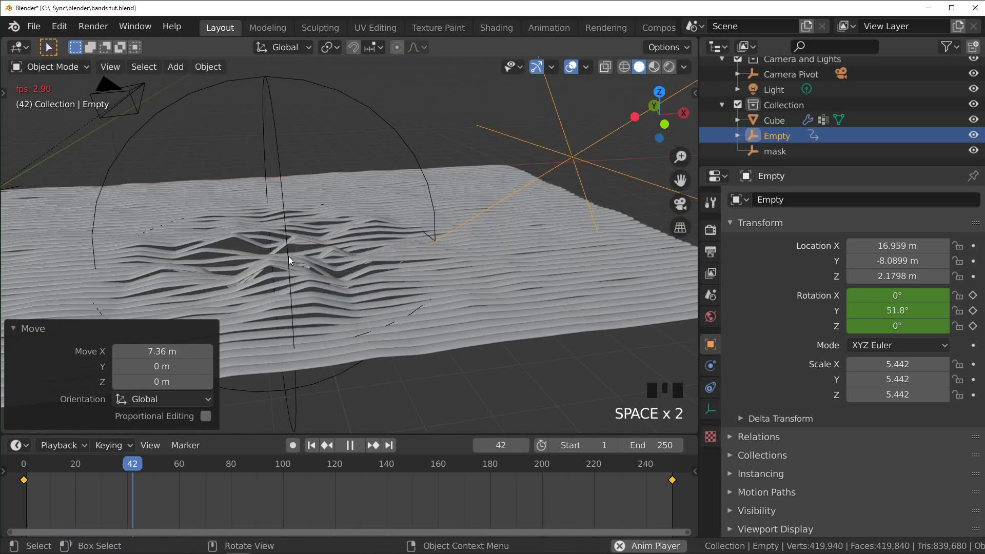
pyautogui.moveTo(322, 236); pyautogui.dragTo(219, 277)
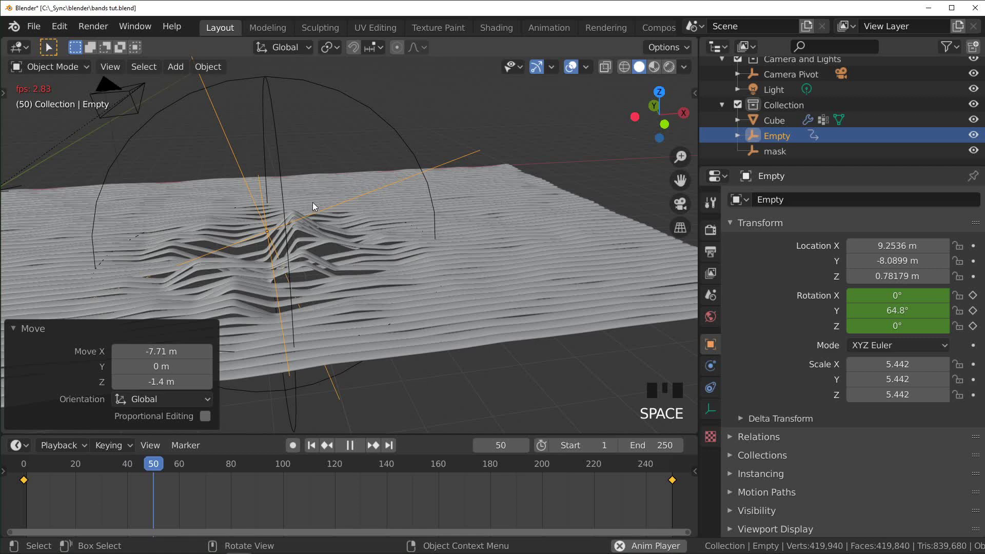
pyautogui.press('space')
pyautogui.moveTo(281, 246); pyautogui.dragTo(215, 233, button='middle')
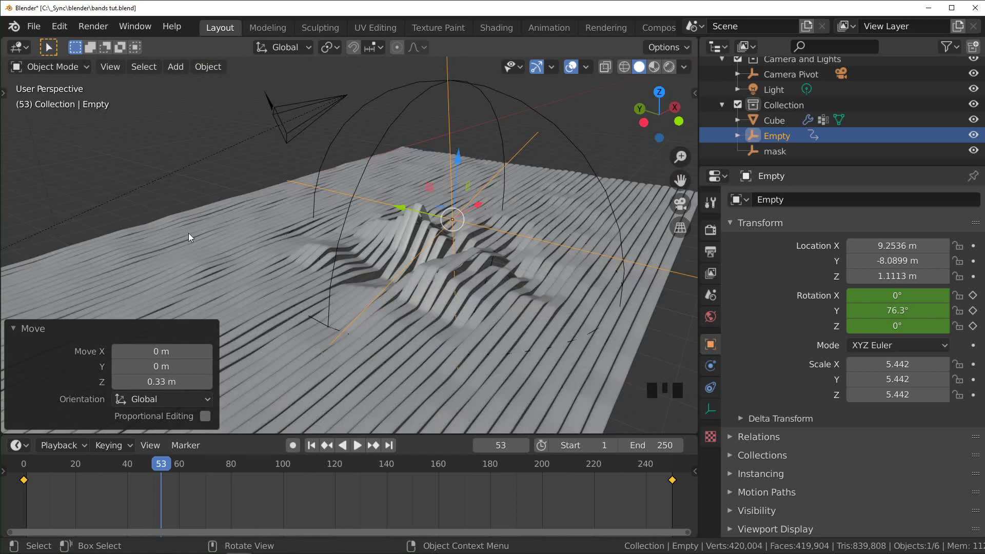
# Step: Select the Cube and subdivide its base edge in Edit Mode with 4 cuts
pyautogui.click(209, 217)
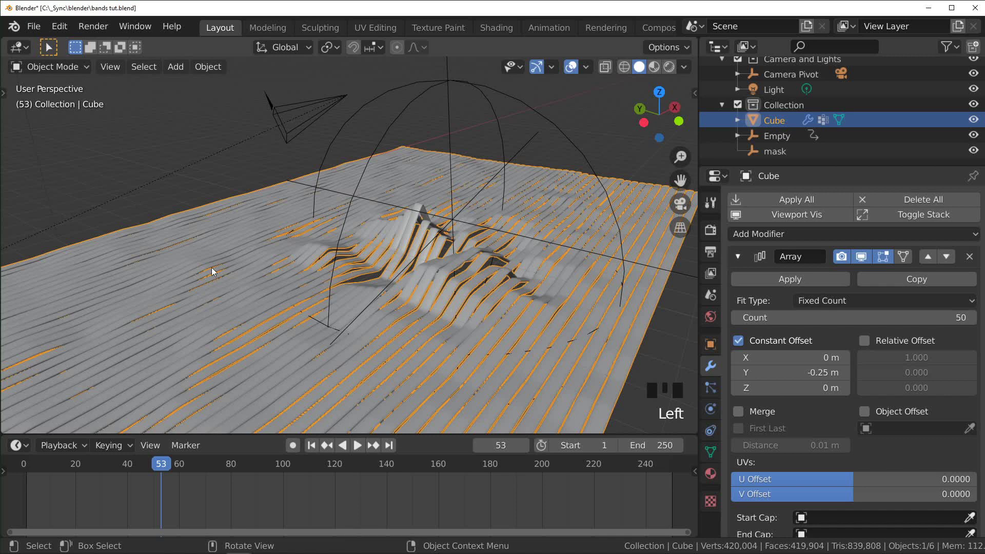
pyautogui.press('Tab')
pyautogui.hotkey('alt', 'z')
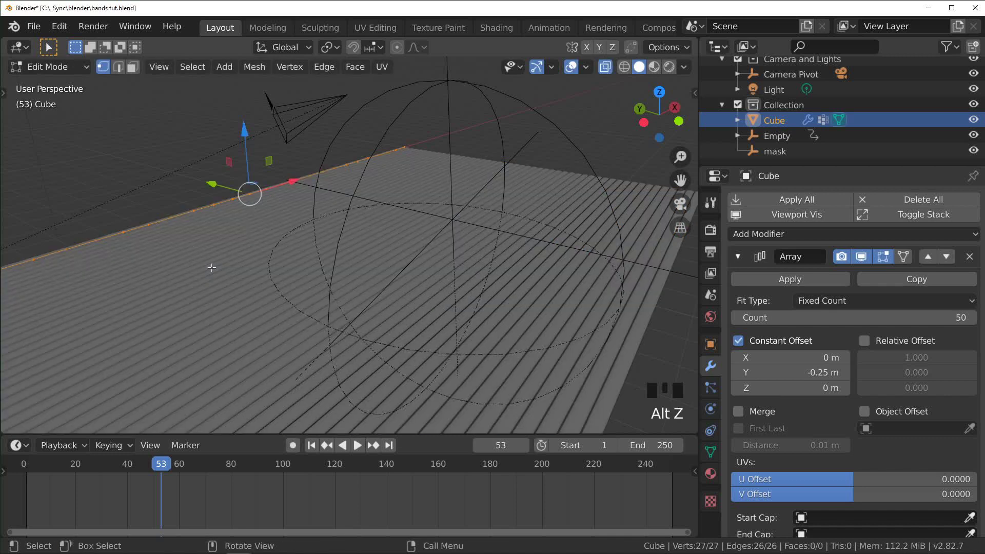
pyautogui.rightClick(167, 160)
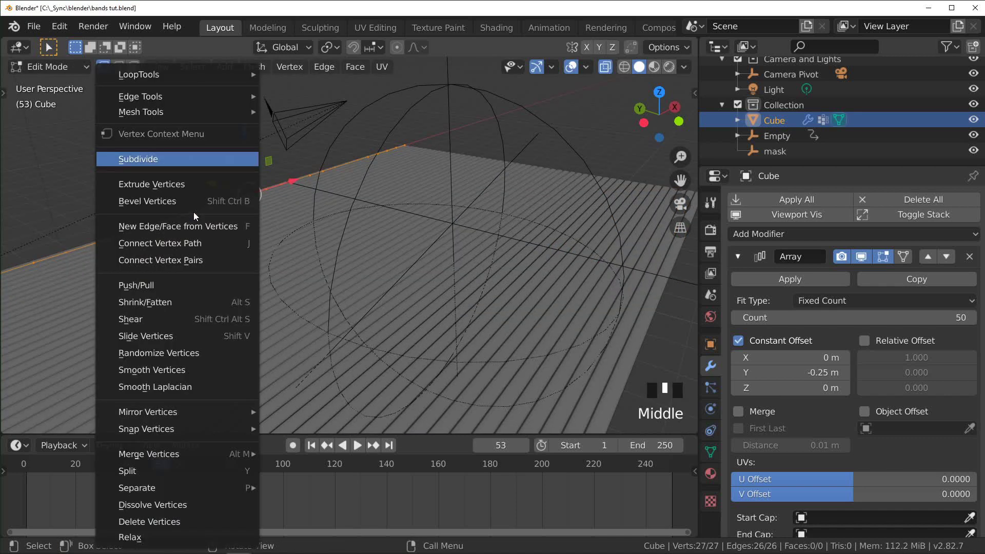
pyautogui.click(167, 160)
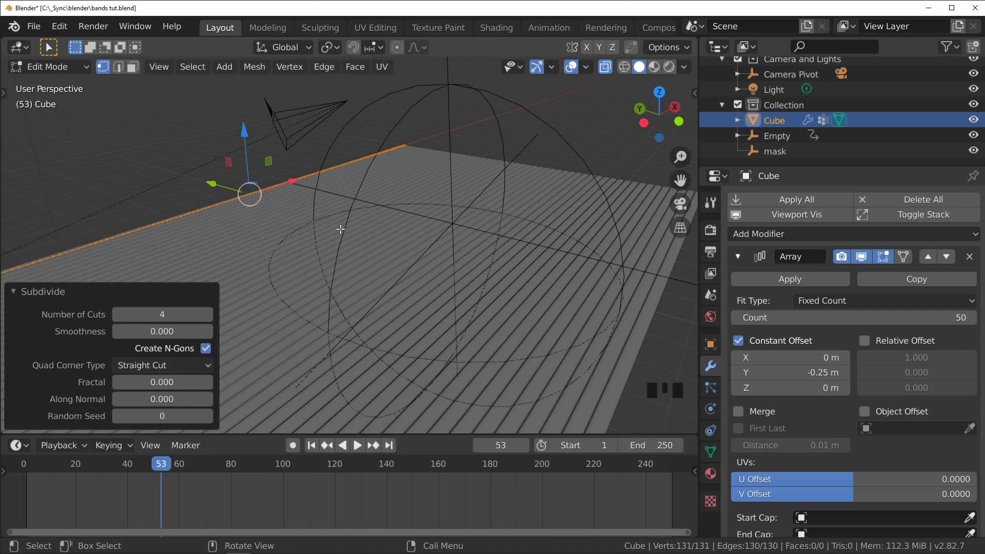
# Step: Assign the subdivided vertices to Group and return to Object Mode
pyautogui.click(710, 451)
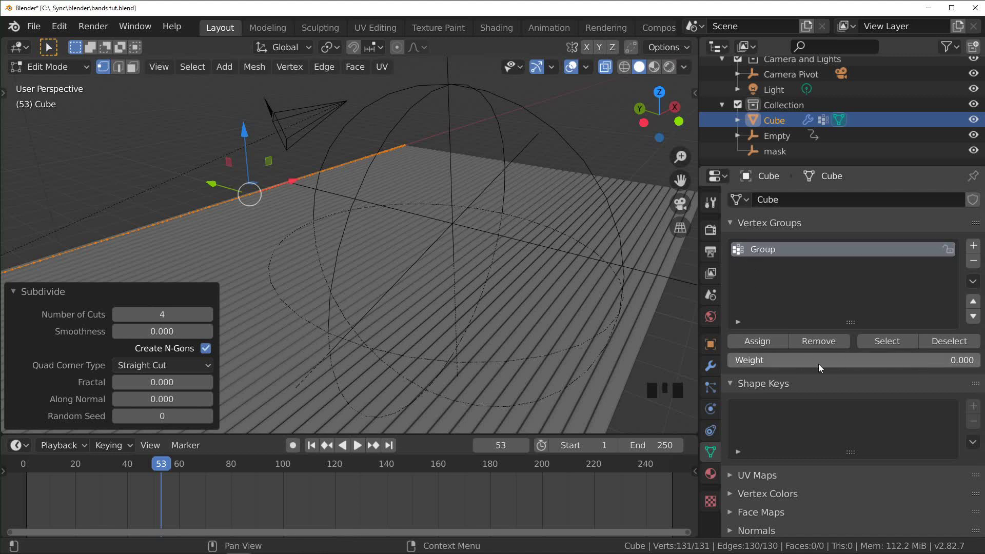
pyautogui.click(756, 252)
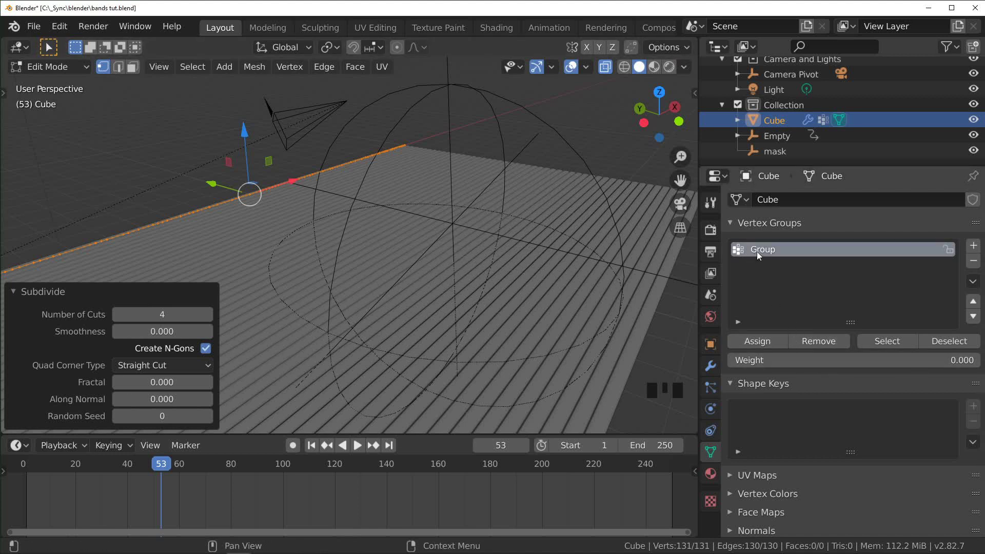
pyautogui.click(755, 341)
pyautogui.press('Tab')
pyautogui.scroll(2, 392, 272)
pyautogui.moveTo(389, 264)
pyautogui.mouseDown(button='middle')
pyautogui.moveTo(384, 272)
pyautogui.moveTo(457, 257)
pyautogui.mouseUp(button='middle')
pyautogui.scroll(-3, 401, 276)
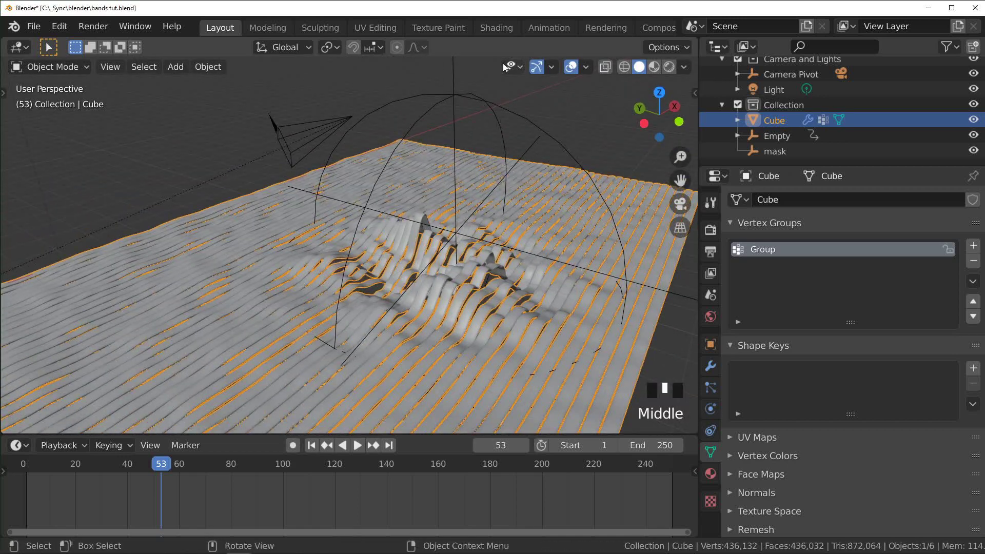
# Step: In the Shading workspace, preview the Cube in rendered mode with gizmos and overlays hidden
pyautogui.click(502, 27)
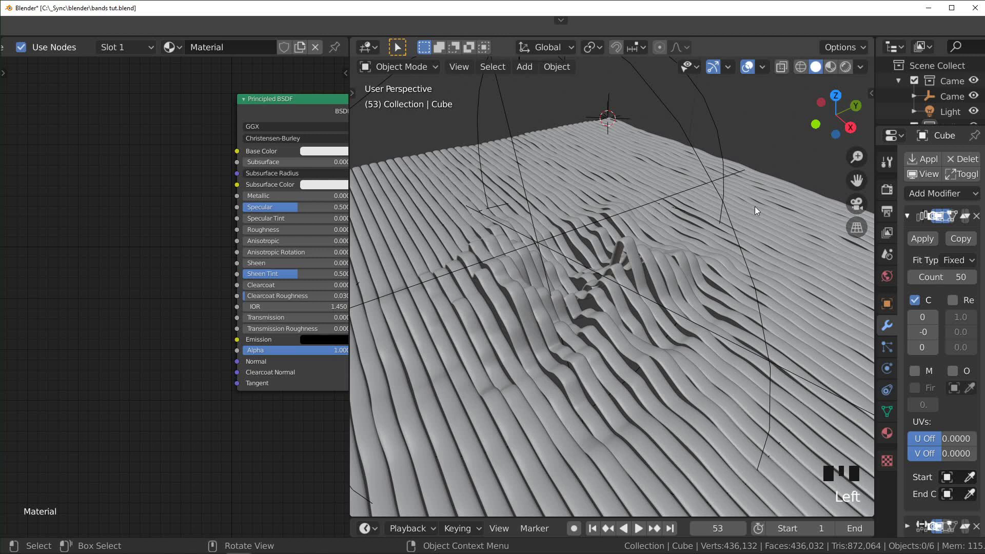
pyautogui.click(755, 206)
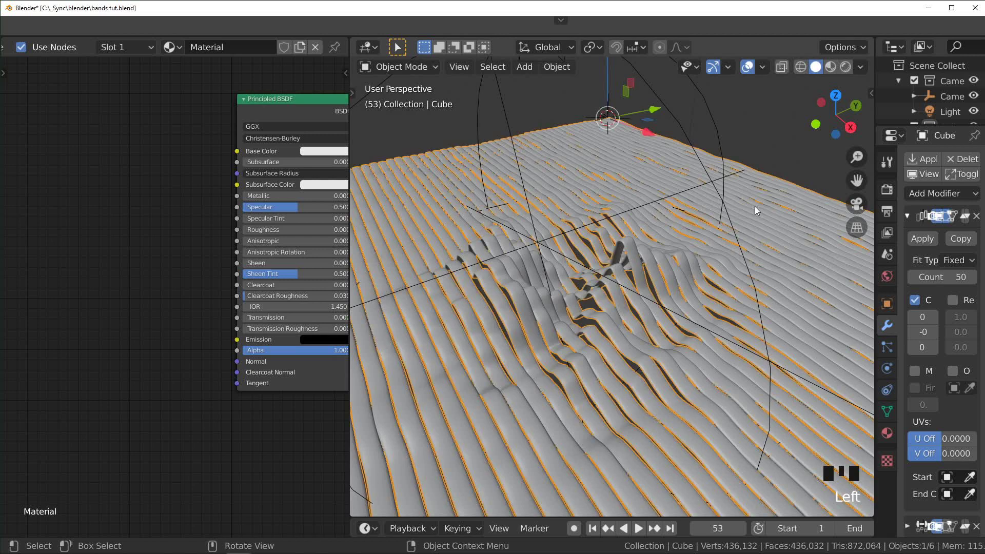
pyautogui.click(846, 71)
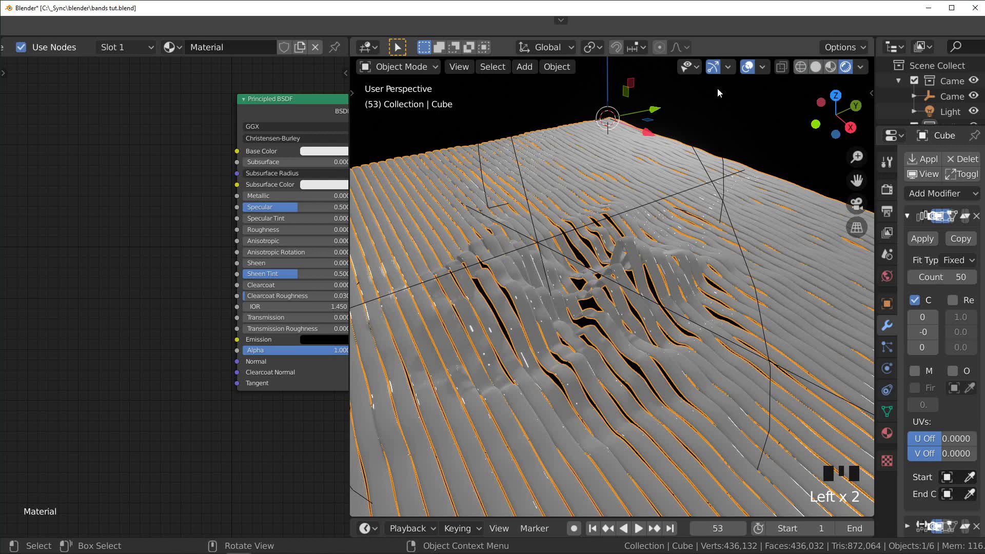
pyautogui.click(712, 68)
pyautogui.click(747, 67)
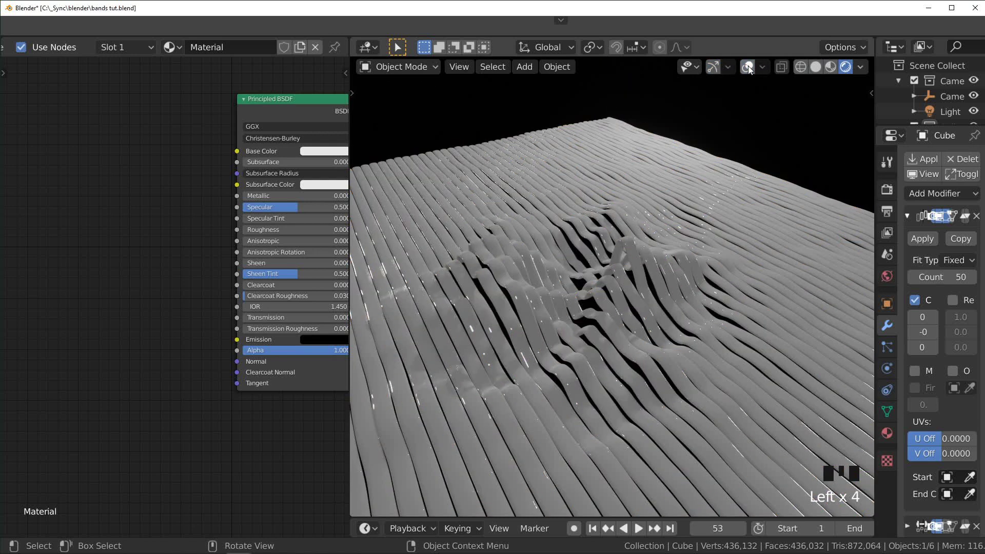
pyautogui.scroll(2, 684, 297)
pyautogui.middleClick(244, 59)
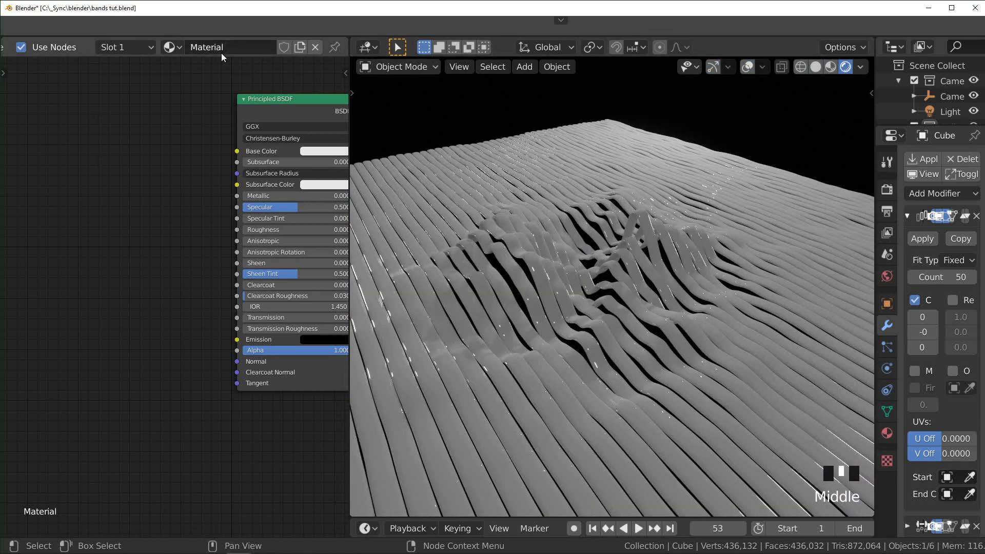
pyautogui.scroll(-2, 215, 154)
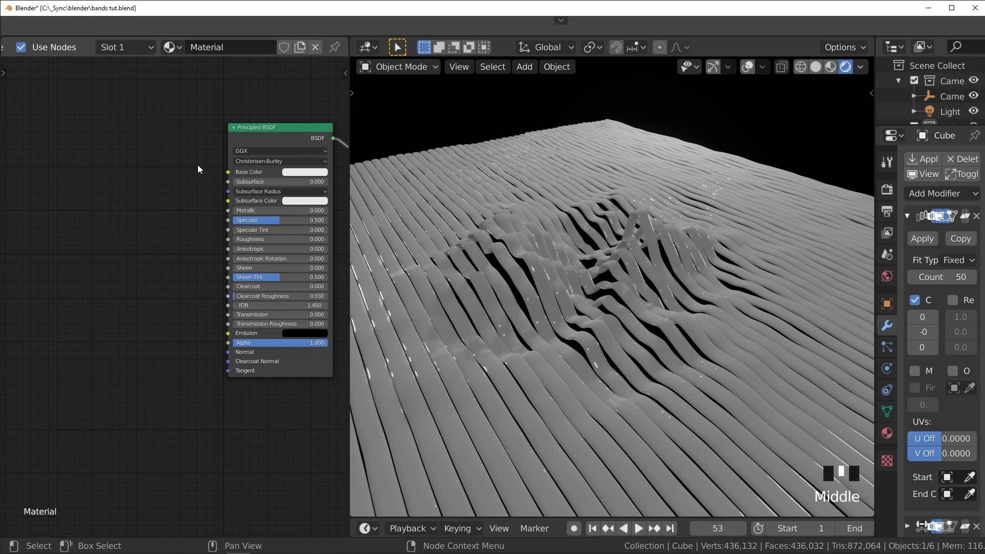
# Step: Add an Object Info node and link its Random output to the Principled BSDF Base Color
pyautogui.hotkey('shift', 'a')
pyautogui.click(166, 244)
pyautogui.write('ob')
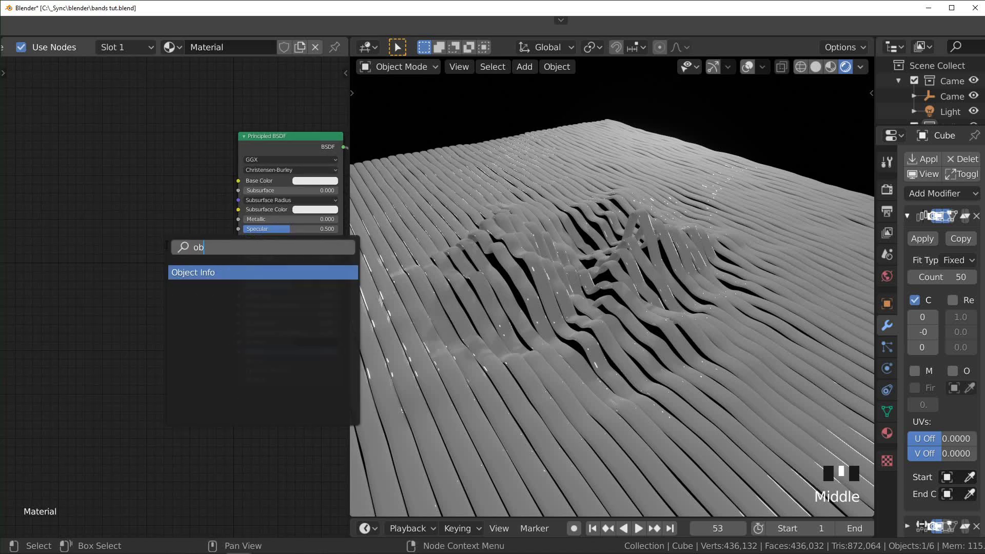
pyautogui.press('Return')
pyautogui.click(114, 168)
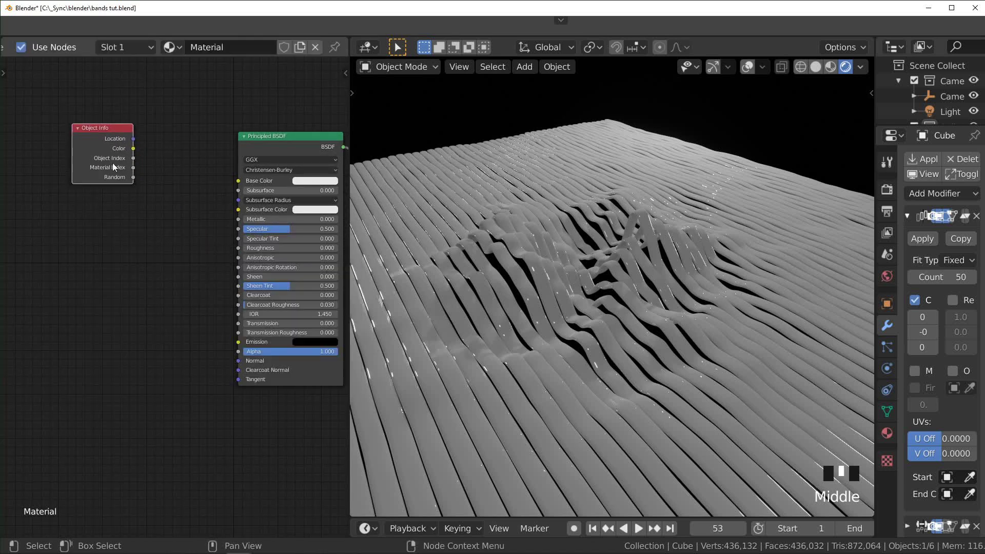
pyautogui.moveTo(108, 129); pyautogui.dragTo(95, 125)
pyautogui.moveTo(120, 172); pyautogui.dragTo(238, 181)
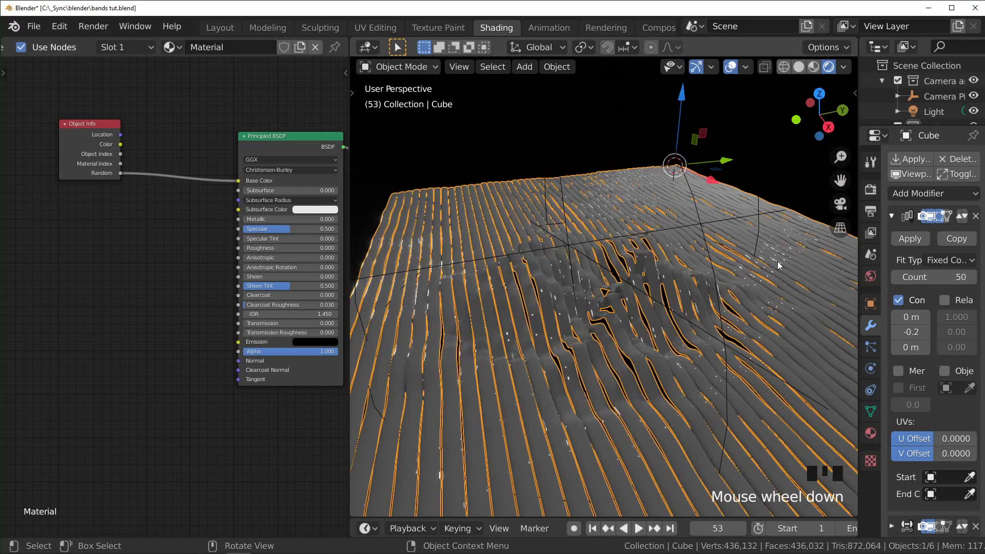
# Step: Apply the Array modifier, then separate the ribbon mesh by loose parts into individual strips
pyautogui.moveTo(858, 279); pyautogui.dragTo(707, 300)
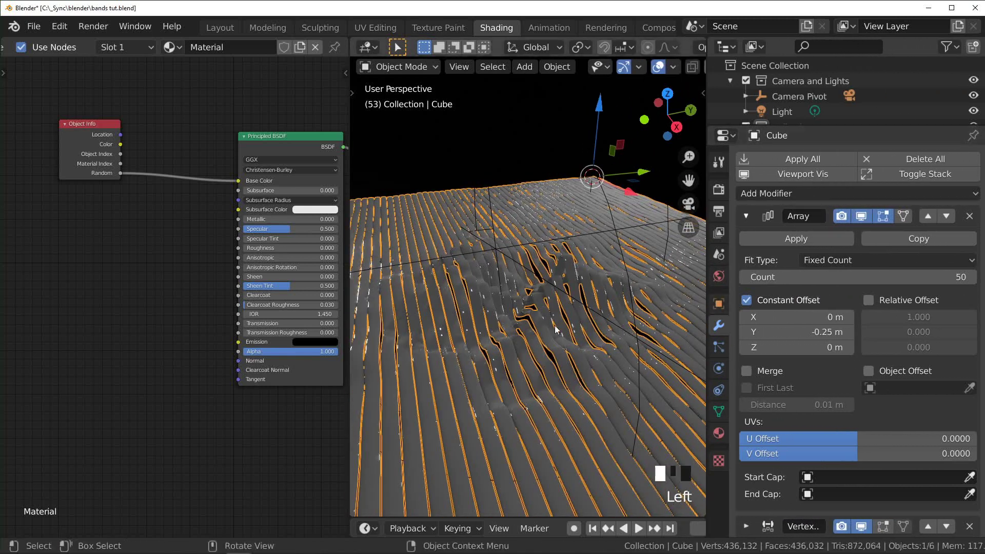
pyautogui.click(791, 239)
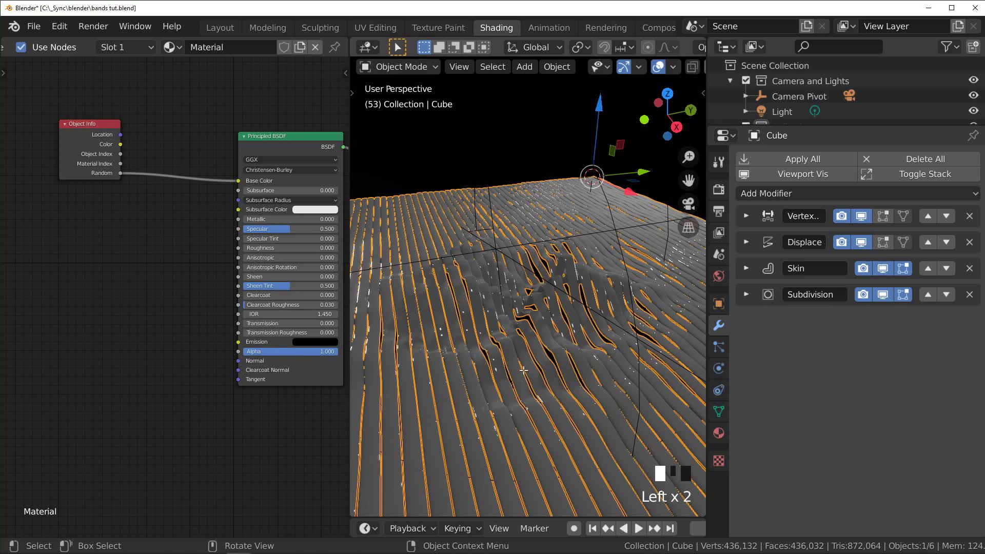
pyautogui.press('Tab')
pyautogui.hotkey('alt', 'z')
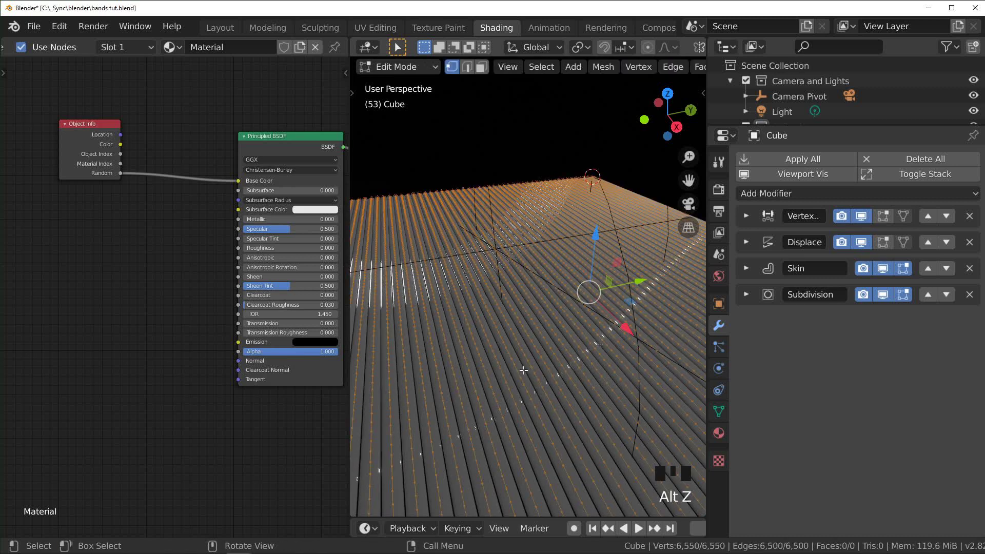
pyautogui.press('a')
pyautogui.press('p')
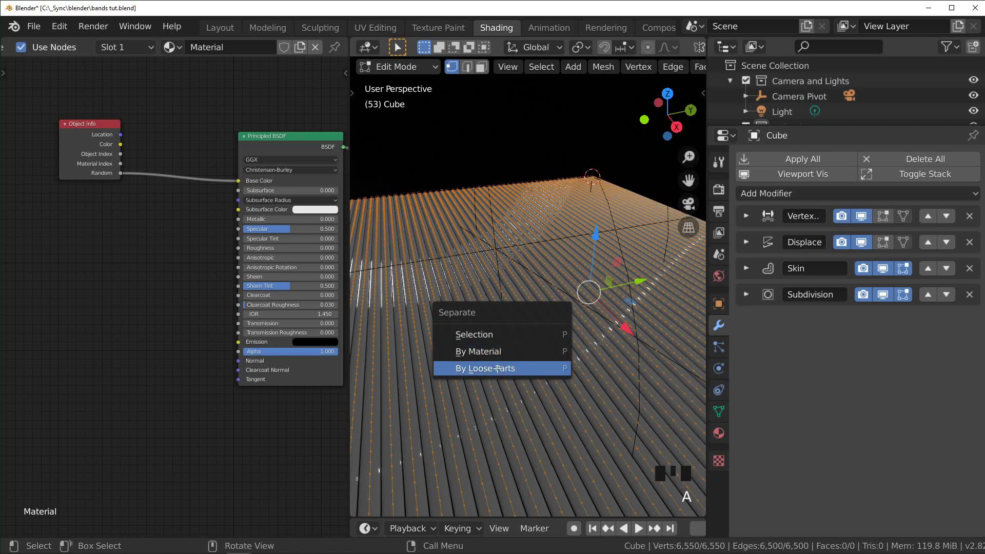
pyautogui.click(497, 368)
pyautogui.press('Tab')
# Step: Widen the 3D view and hide the viewport overlays to see the shaded strips
pyautogui.scroll(-4, 768, 76)
pyautogui.scroll(2, 769, 76)
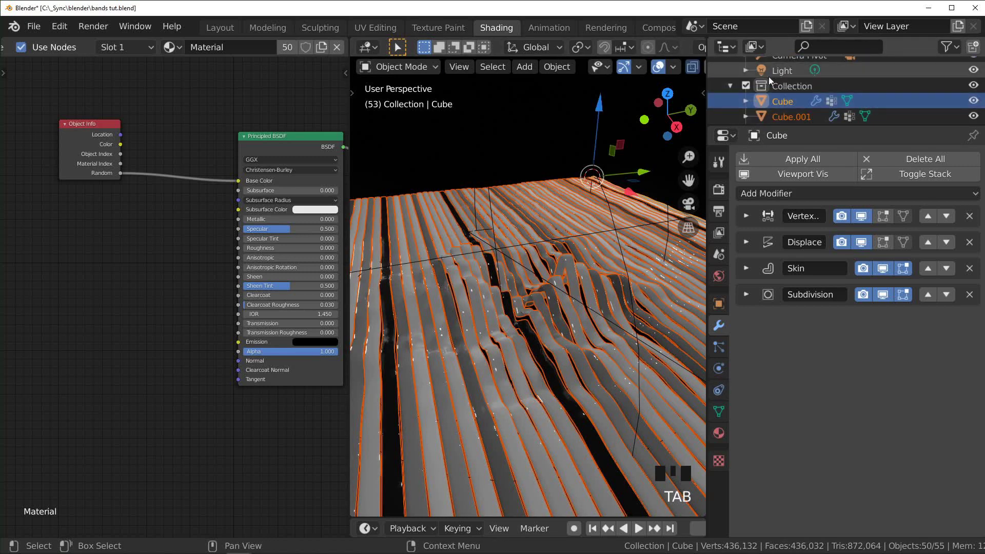
pyautogui.scroll(-10, 792, 92)
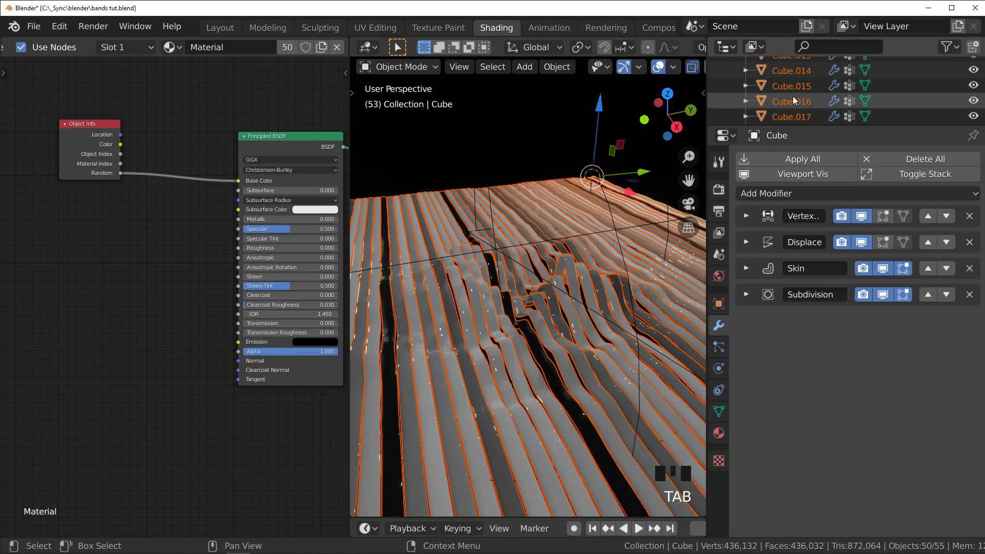
pyautogui.scroll(10, 792, 97)
pyautogui.moveTo(706, 96); pyautogui.dragTo(890, 97)
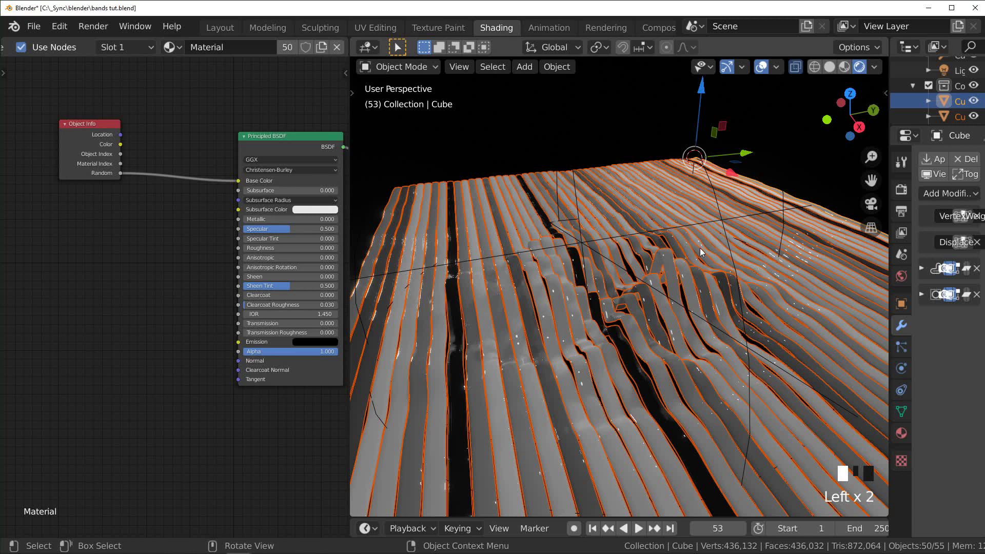
pyautogui.click(761, 66)
# Step: Move the Object Info node further left and select the single strip Cube.032
pyautogui.moveTo(87, 124); pyautogui.dragTo(37, 120)
pyautogui.click(764, 245)
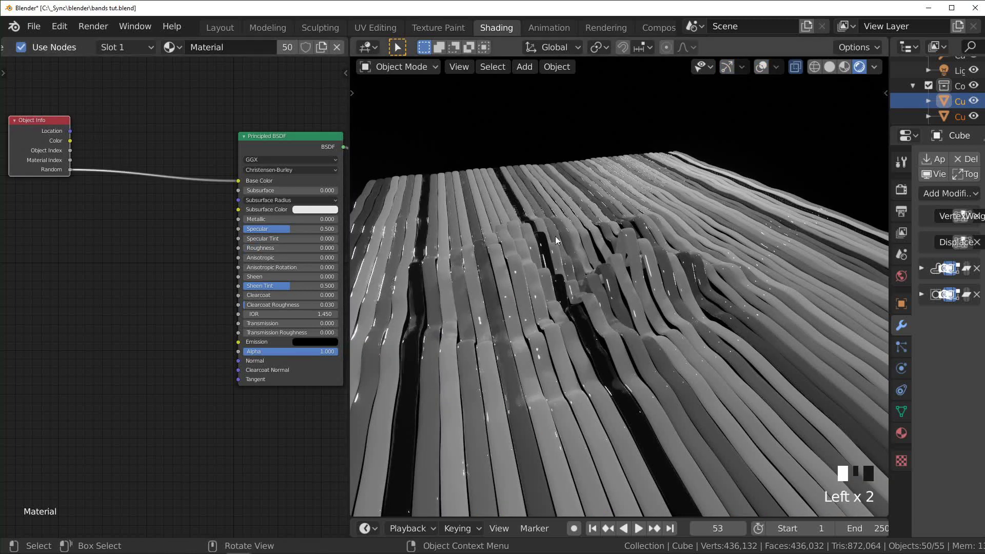
pyautogui.click(573, 306)
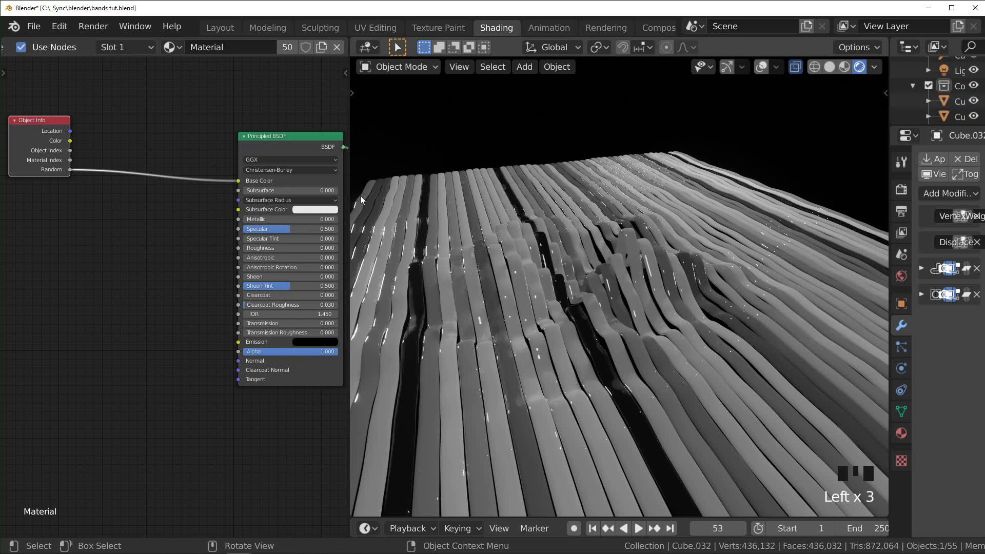
pyautogui.hotkey('shift', 'a')
# Step: Insert a ColorRamp node on the link between the Random output and Base Color
pyautogui.click(175, 248)
pyautogui.write('colo')
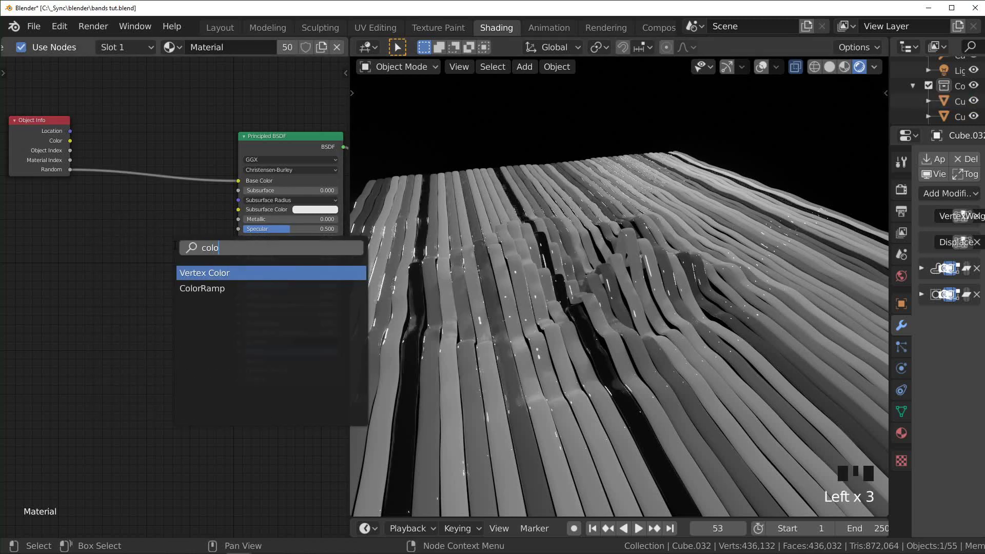
pyautogui.press('Down')
pyautogui.press('Return')
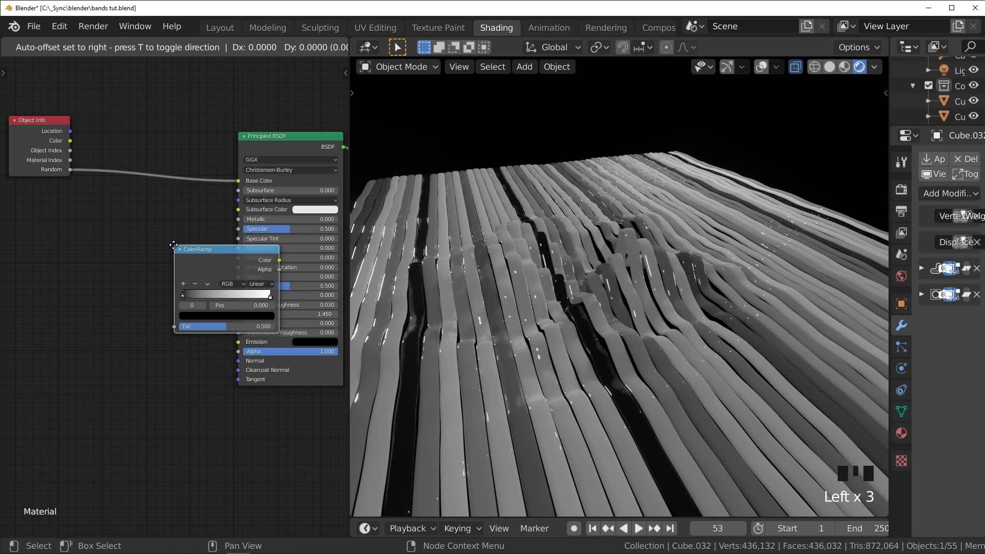
pyautogui.click(104, 124)
pyautogui.scroll(2, 131, 160)
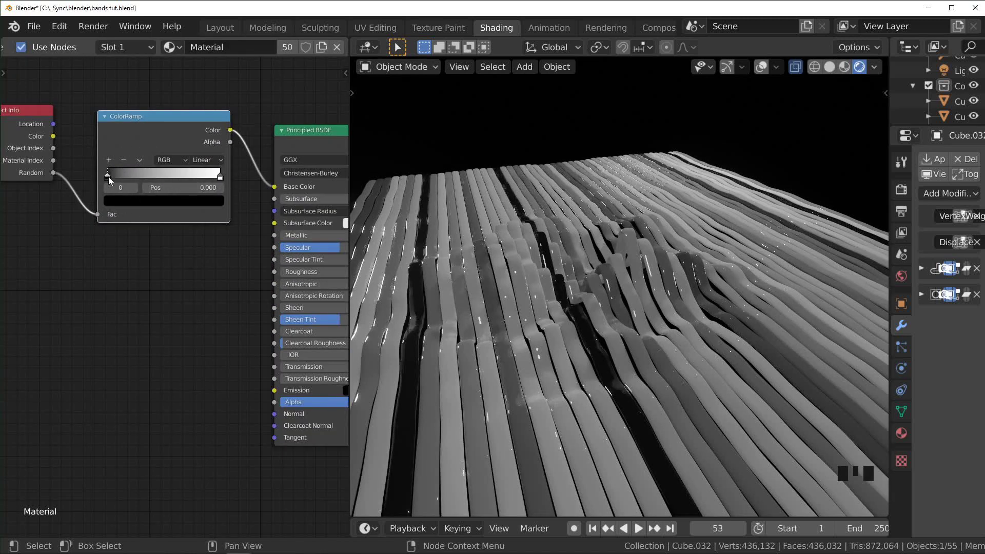
# Step: Make the ramp's first stop a fully bright orange and adjust its position
pyautogui.click(141, 201)
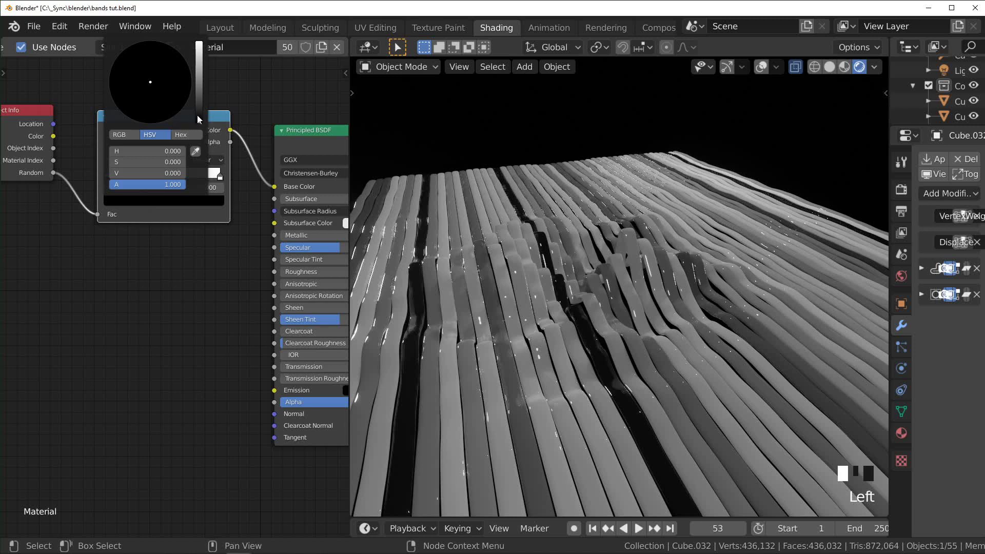
pyautogui.moveTo(198, 119); pyautogui.dragTo(199, 42)
pyautogui.click(123, 113)
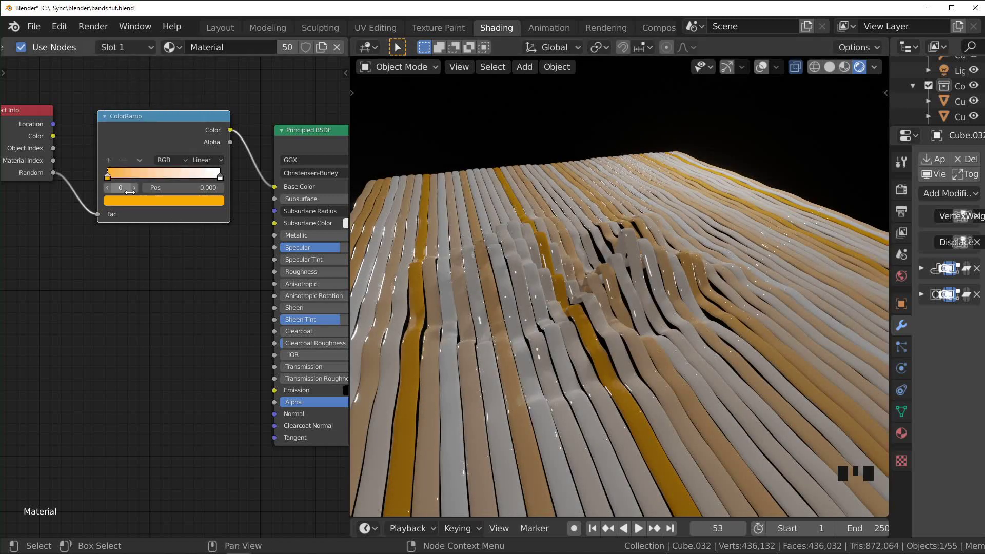
pyautogui.moveTo(129, 176); pyautogui.dragTo(79, 193)
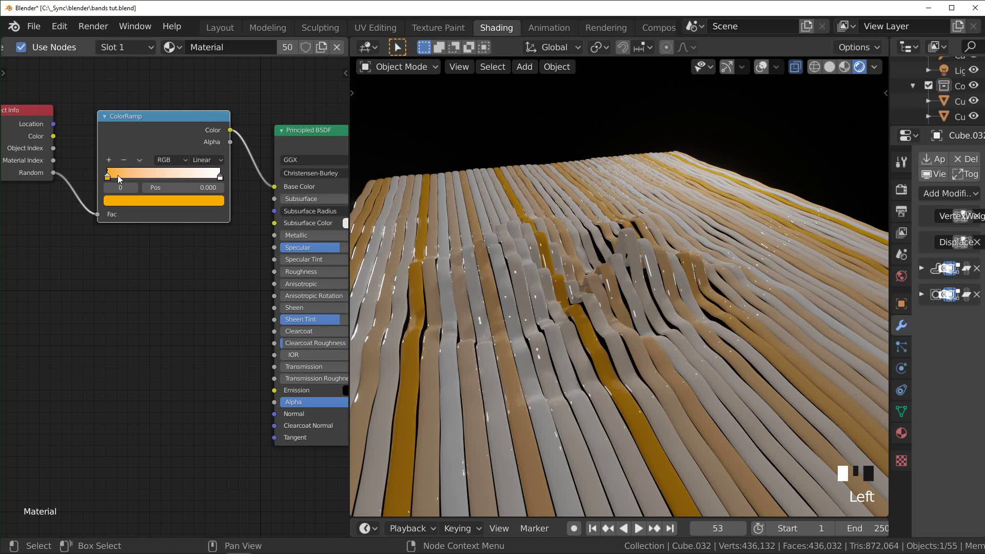
# Step: Try a third, blue stop on the ramp, then cancel it and remove the stop
pyautogui.click(108, 160)
pyautogui.click(169, 201)
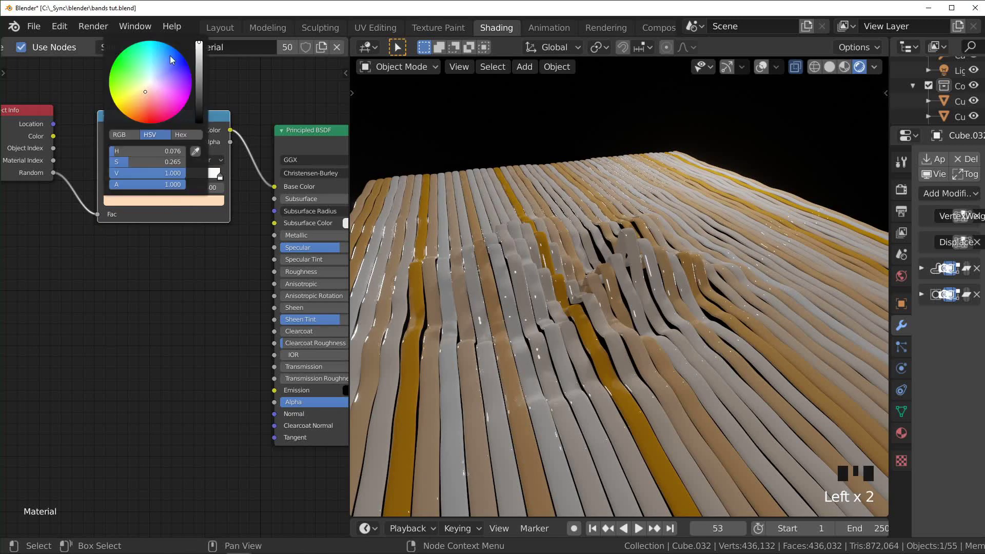
pyautogui.click(187, 64)
pyautogui.moveTo(187, 64); pyautogui.dragTo(118, 157)
pyautogui.press('Escape')
pyautogui.click(124, 163)
pyautogui.scroll(-1, 106, 278)
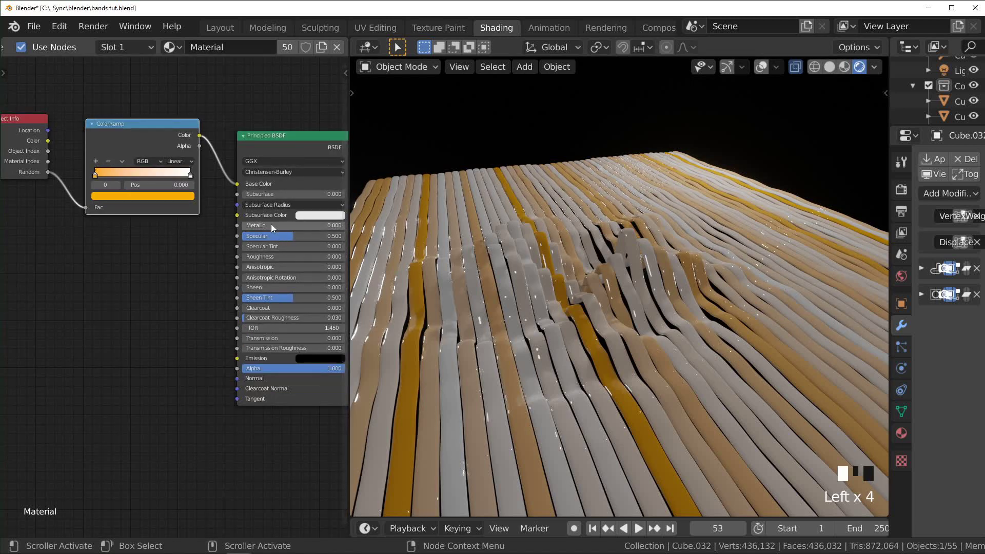
# Step: Duplicate the ColorRamp, reset it to black-to-white, and wire Random to Fac, Color to Metallic
pyautogui.click(143, 130)
pyautogui.hotkey('shift', 'd')
pyautogui.click(144, 245)
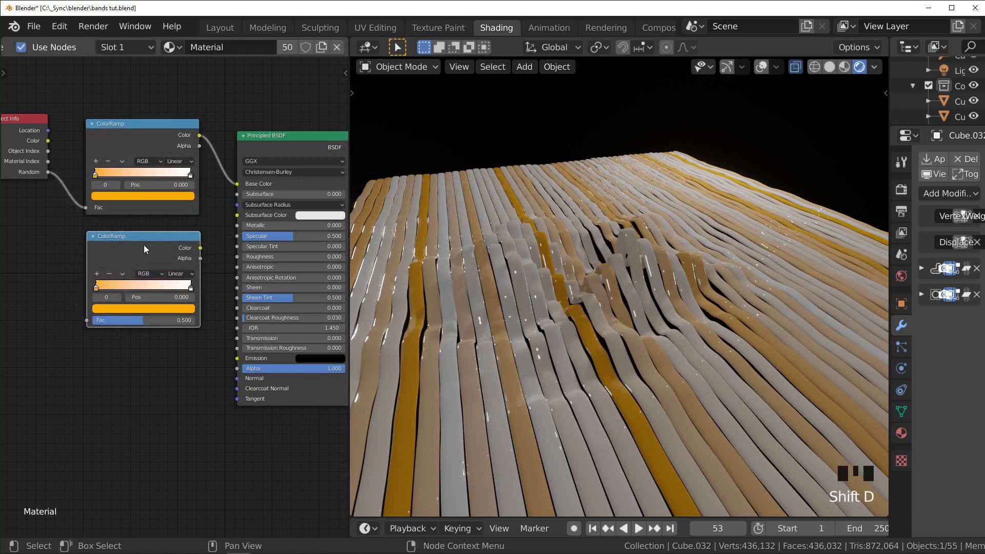
pyautogui.press('BackSpace')
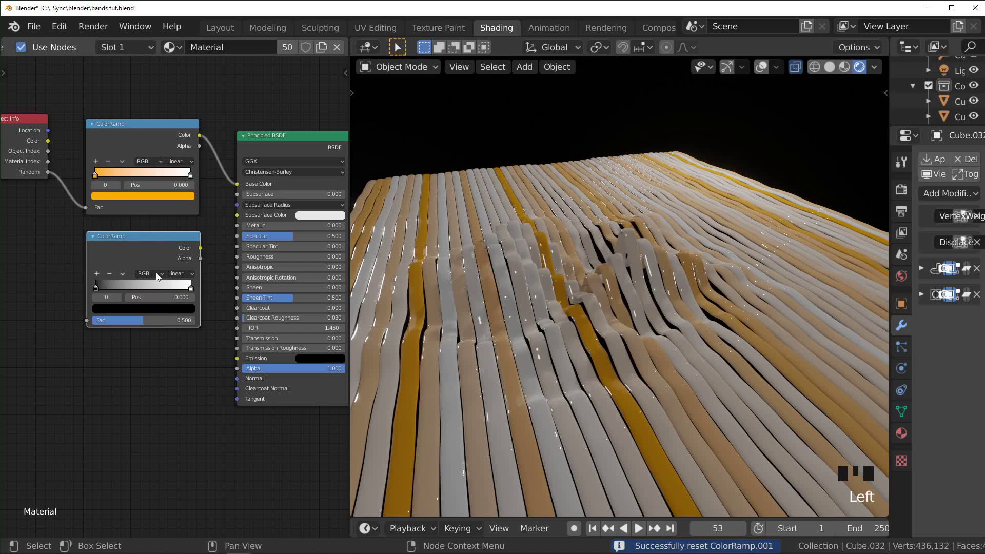
pyautogui.moveTo(47, 172); pyautogui.dragTo(87, 320)
pyautogui.moveTo(200, 248); pyautogui.dragTo(237, 225)
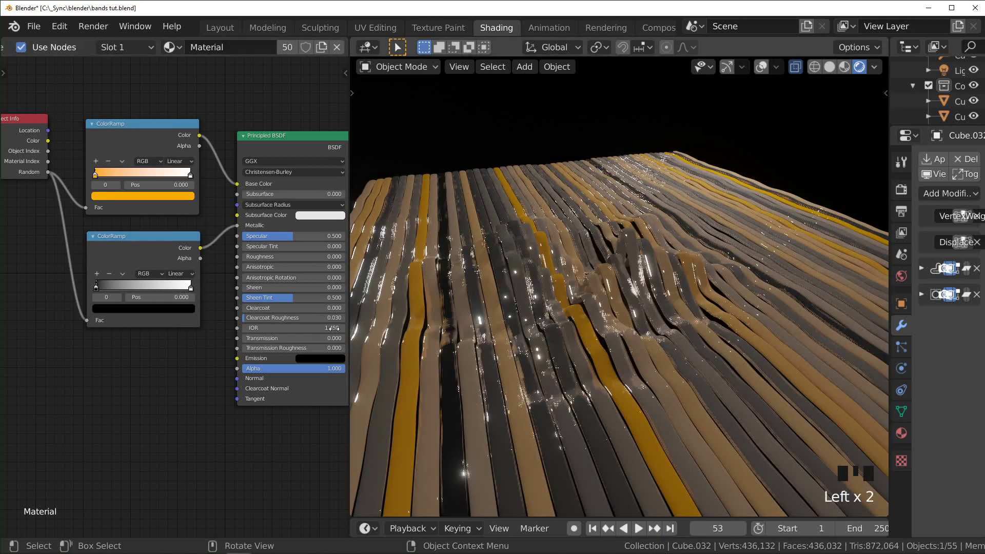
# Step: Give the second ramp Constant interpolation and slide its white stop left
pyautogui.click(178, 273)
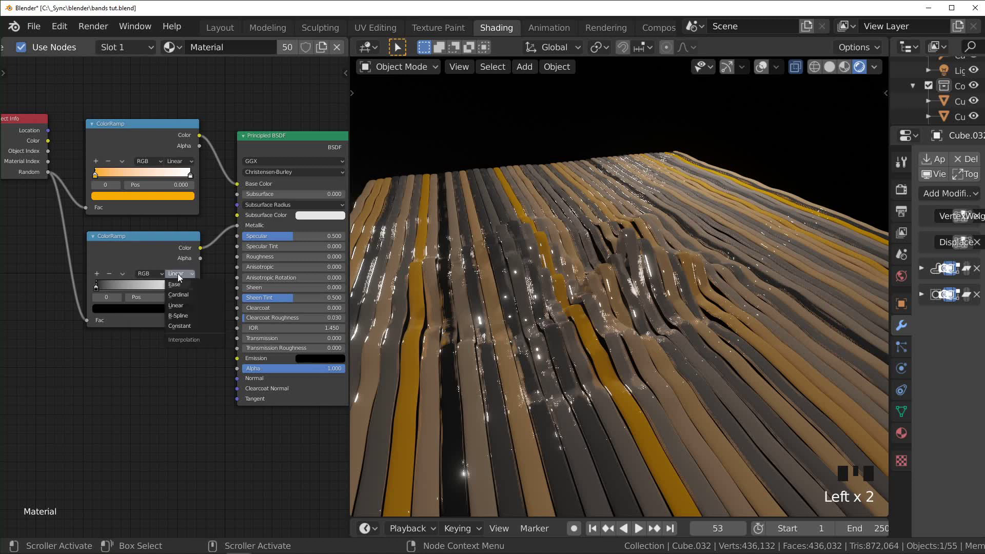
pyautogui.click(184, 325)
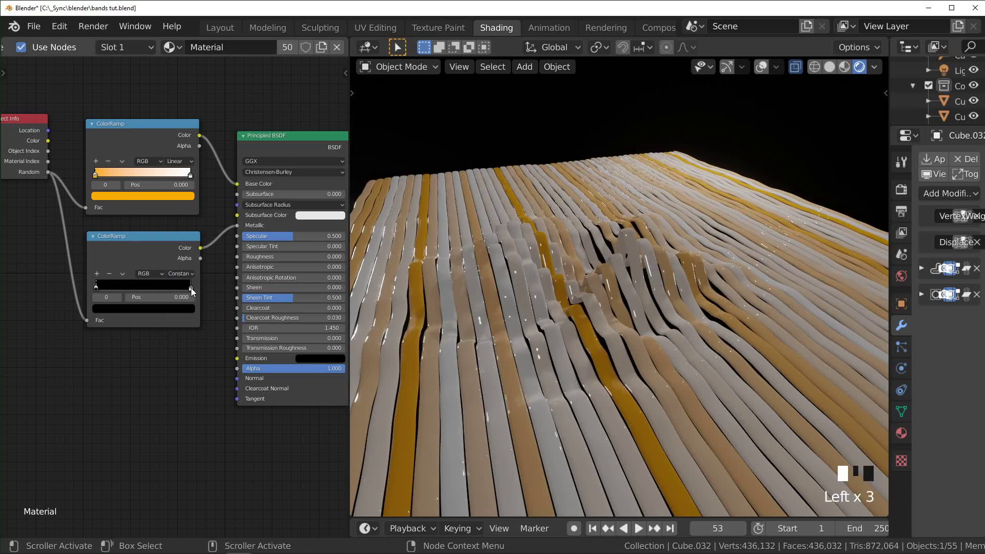
pyautogui.moveTo(191, 288); pyautogui.dragTo(107, 288)
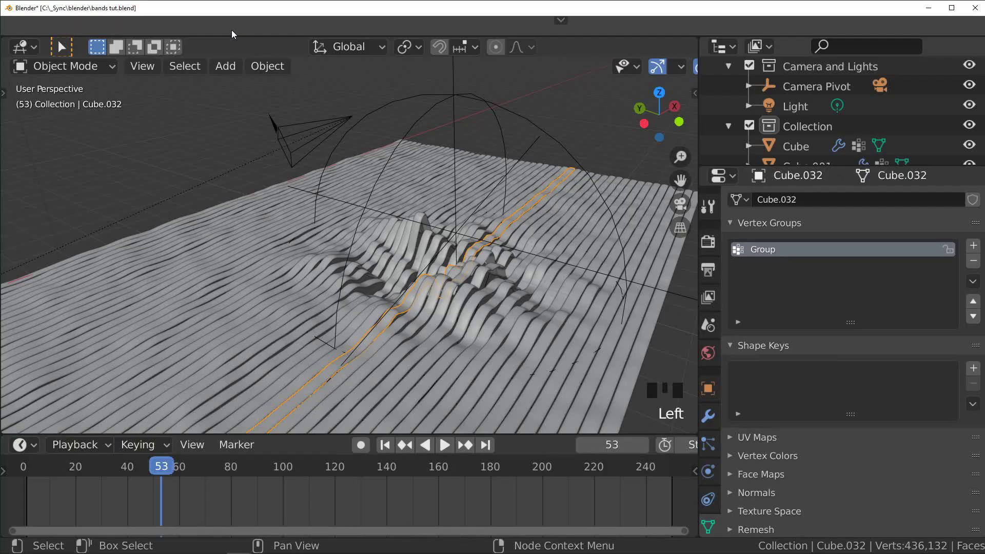
# Step: Switch to the two-viewport workspace and look through the scene camera in the left view
pyautogui.click(232, 30)
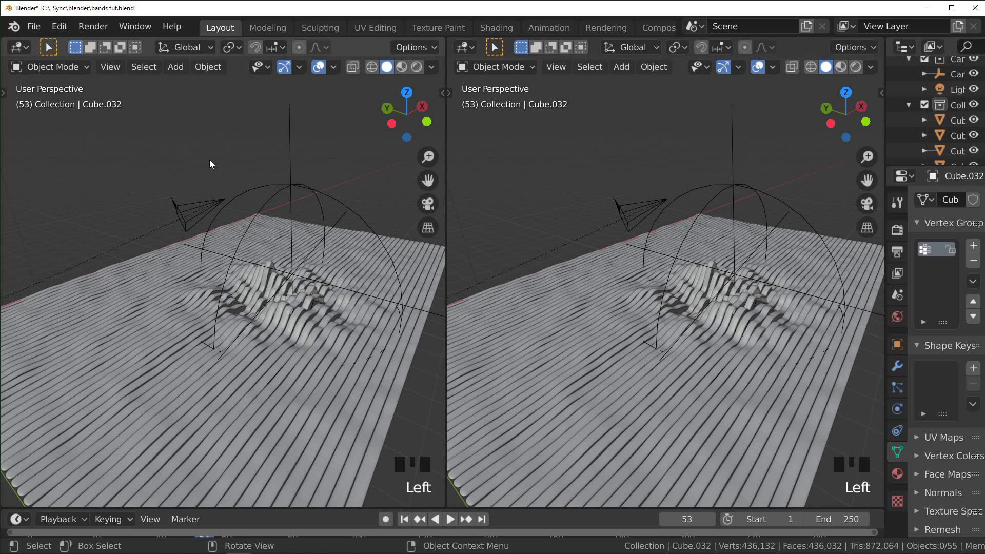
pyautogui.press('KP_0')
pyautogui.scroll(5, 216, 246)
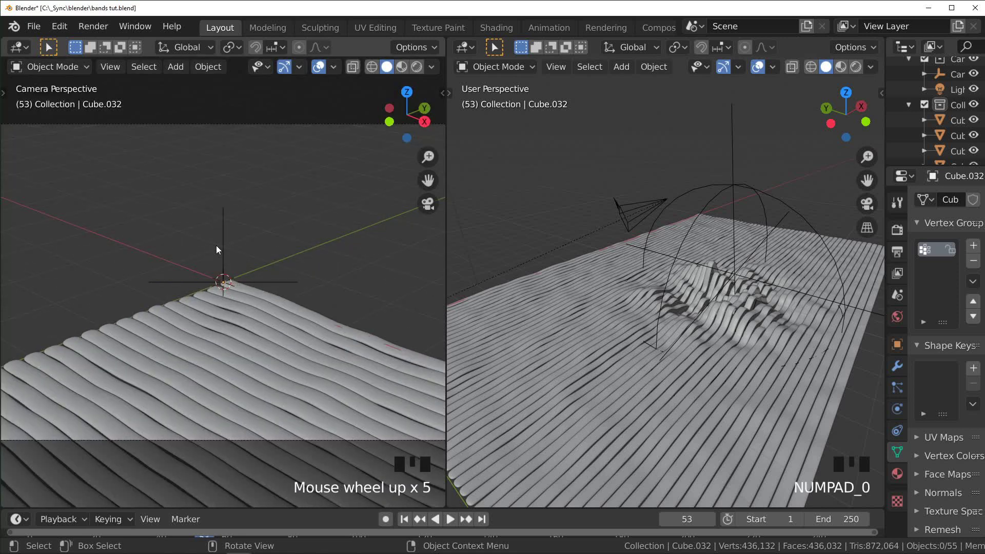
pyautogui.scroll(-1, 217, 245)
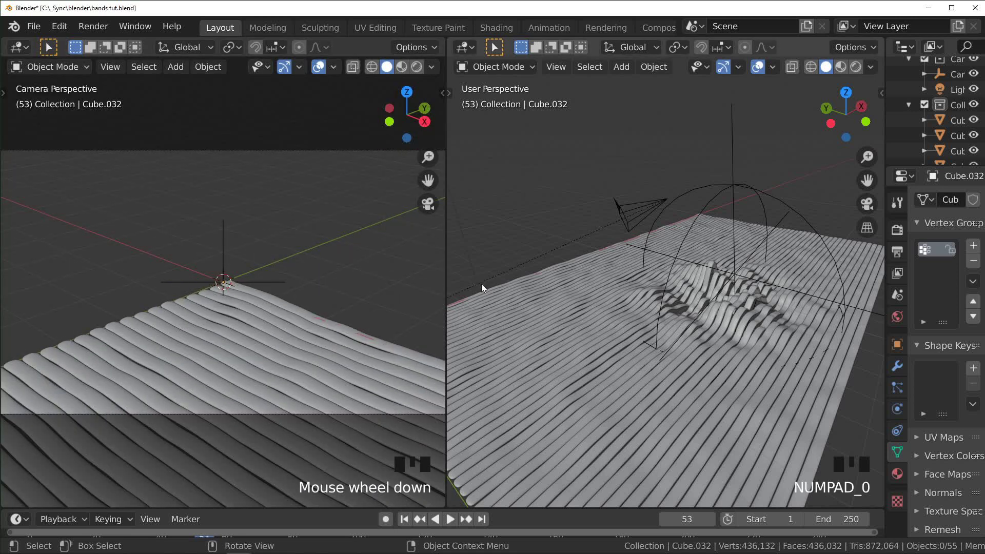
pyautogui.scroll(2, 482, 293)
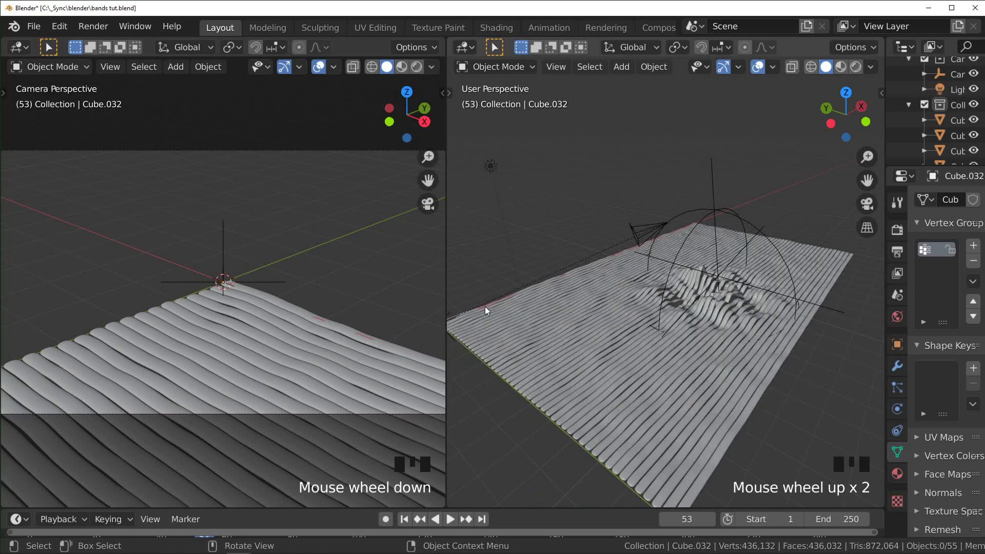
pyautogui.scroll(-1, 487, 306)
# Step: Move the Camera Pivot along Y and rotate it, tilting it -5.11° on local X
pyautogui.click(491, 309)
pyautogui.moveTo(491, 310); pyautogui.dragTo(656, 290)
pyautogui.moveTo(657, 290); pyautogui.dragTo(692, 312, button='middle')
pyautogui.press('r')
pyautogui.click(652, 337)
pyautogui.press('g')
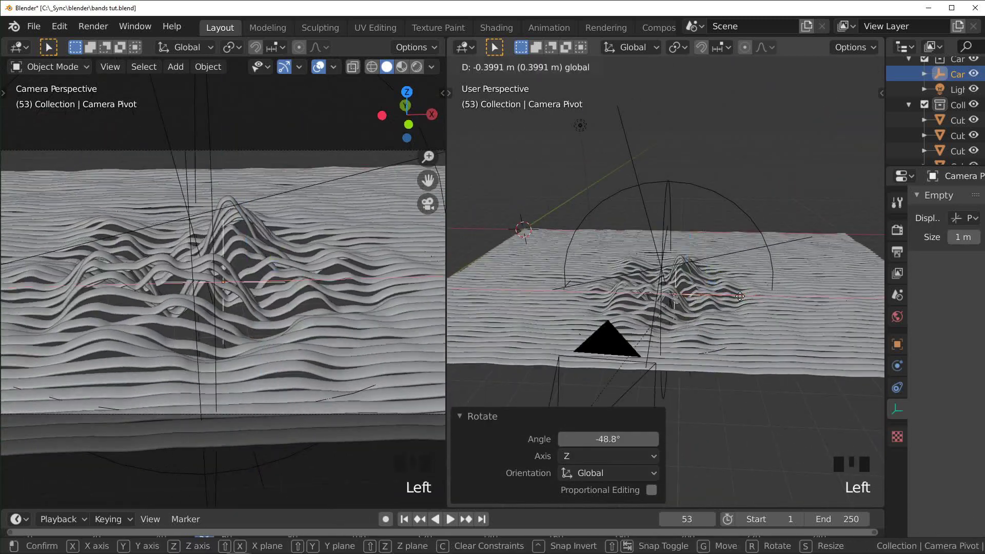
pyautogui.click(653, 337)
pyautogui.moveTo(653, 337); pyautogui.dragTo(667, 287, button='middle')
pyautogui.press('r')
pyautogui.press('x')
pyautogui.press('x')
pyautogui.click(666, 287)
pyautogui.scroll(-2, 219, 337)
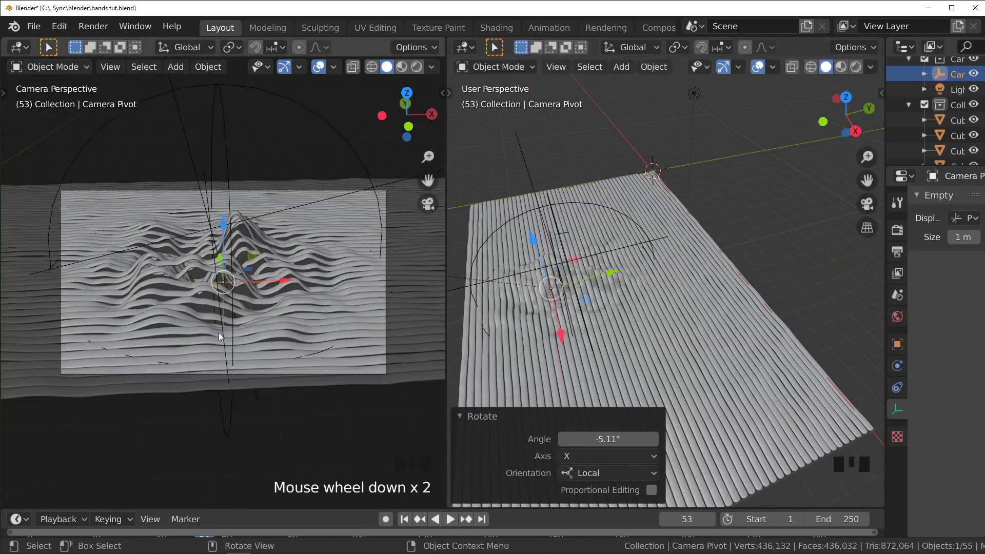
pyautogui.scroll(1, 241, 332)
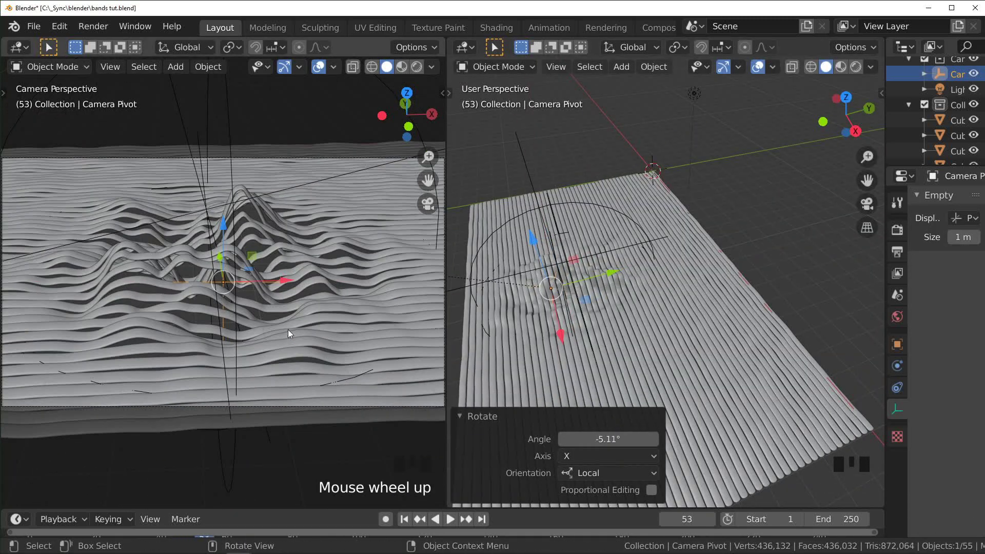
# Step: Hide overlays and navigation gizmos in the camera view and preview it in Rendered shading
pyautogui.click(321, 71)
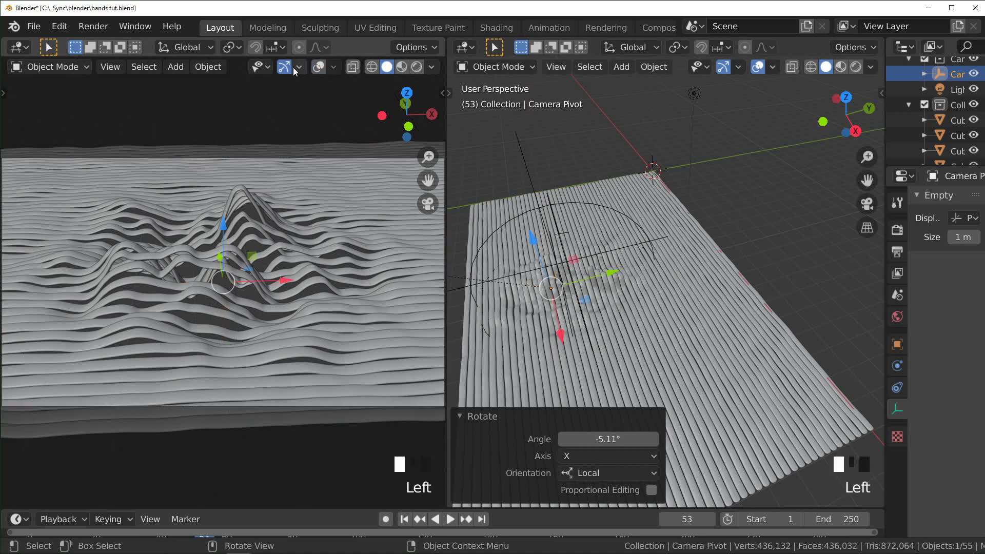
pyautogui.click(283, 67)
pyautogui.click(416, 67)
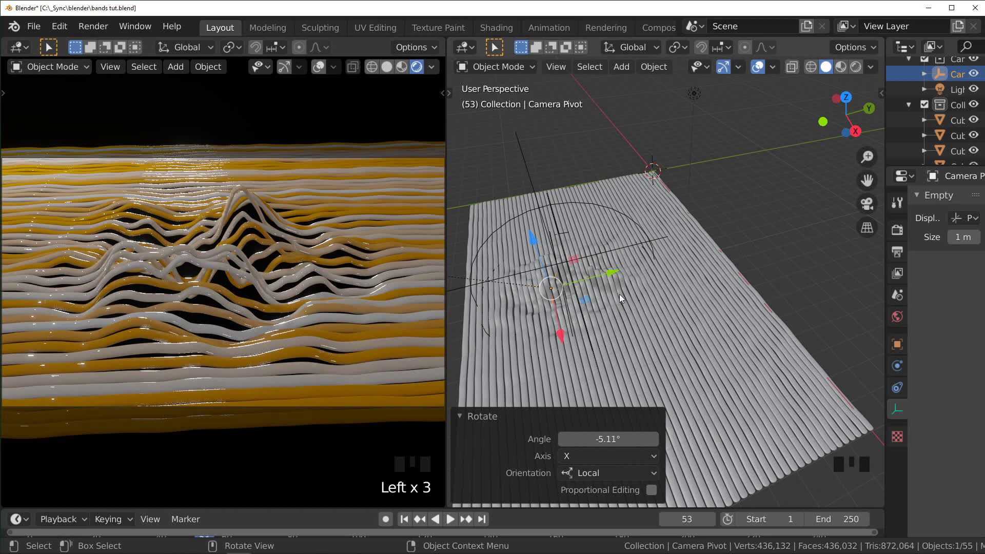
pyautogui.moveTo(619, 294); pyautogui.dragTo(660, 238, button='middle')
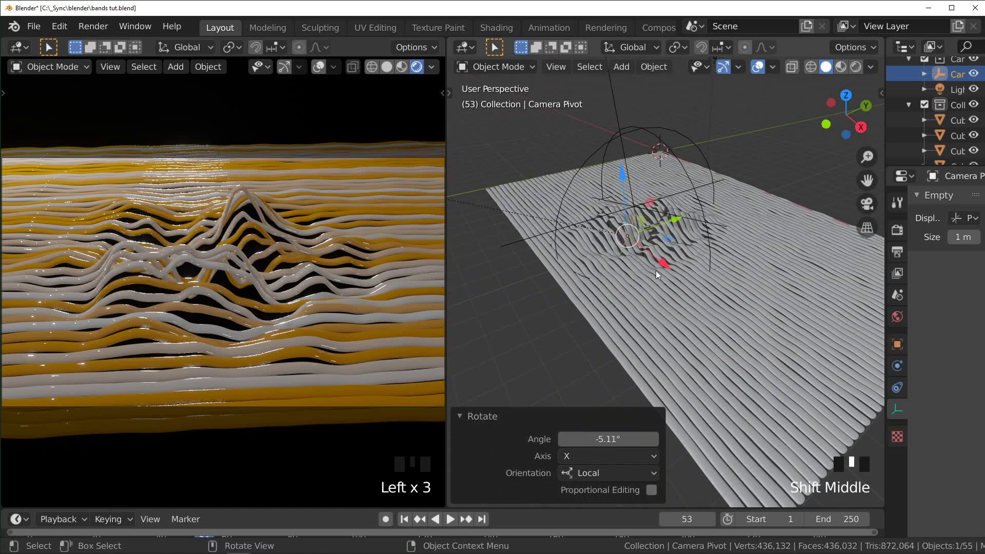
# Step: Add a plane and lower it 4.58 m below the ribbons
pyautogui.hotkey('shift', 'a')
pyautogui.moveTo(469, 207)
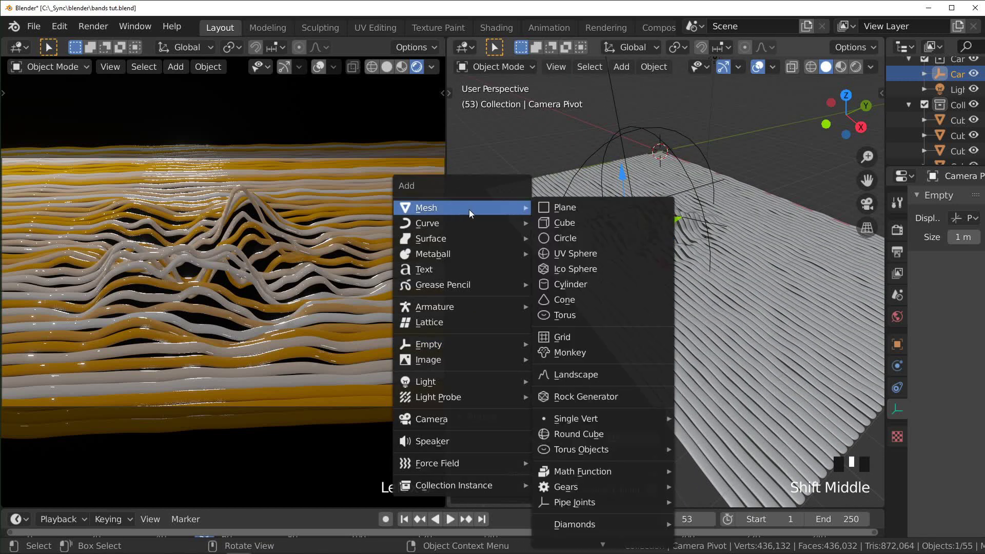
pyautogui.click(583, 205)
pyautogui.moveTo(584, 205); pyautogui.dragTo(762, 102, button='middle')
pyautogui.moveTo(728, 108); pyautogui.dragTo(730, 161)
pyautogui.moveTo(731, 161); pyautogui.dragTo(731, 235, button='middle')
pyautogui.press('KP_7')
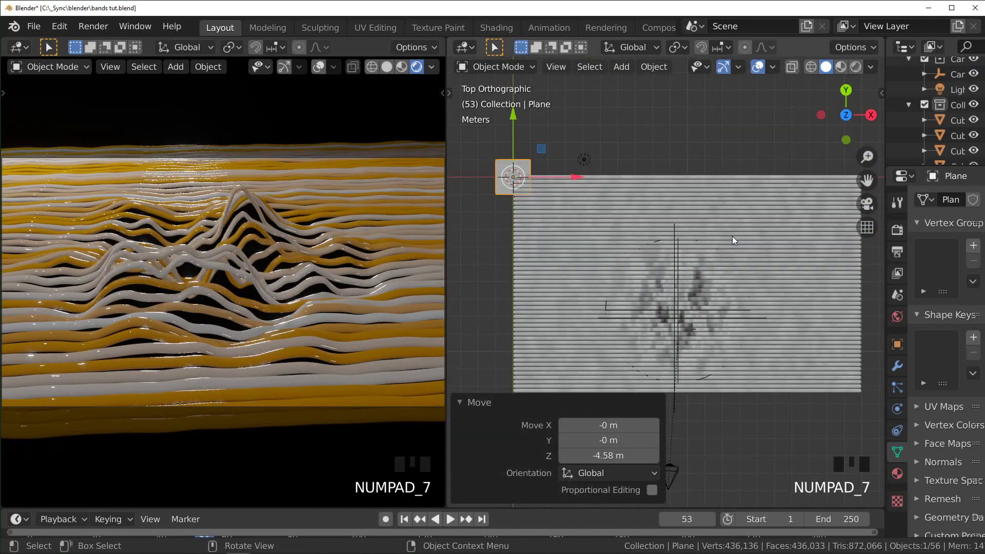
# Step: Center the plane under the ribbon field from top view and scale it up to 32.231
pyautogui.moveTo(512, 177); pyautogui.dragTo(667, 308)
pyautogui.press('s')
pyautogui.click(824, 285)
pyautogui.moveTo(825, 285); pyautogui.dragTo(715, 374, button='middle')
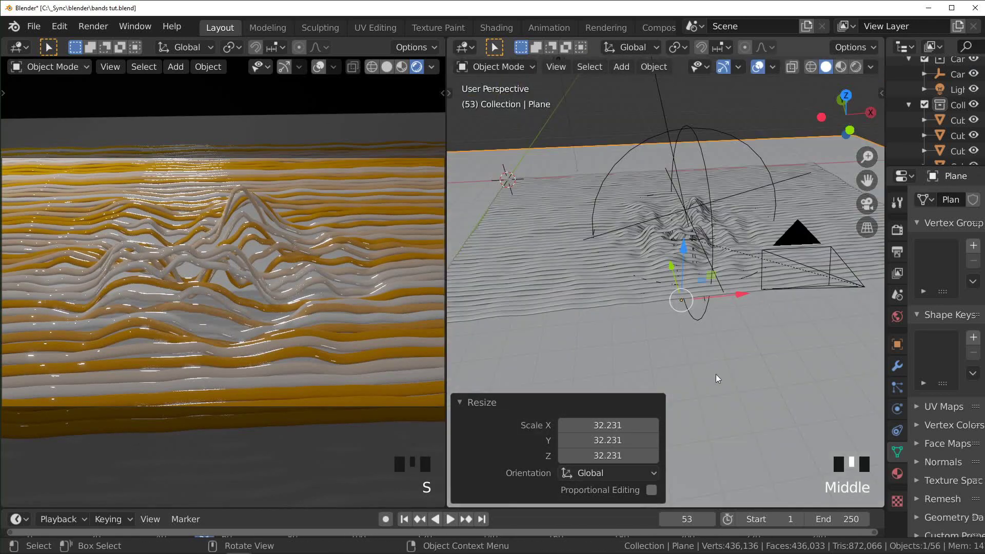
pyautogui.click(502, 30)
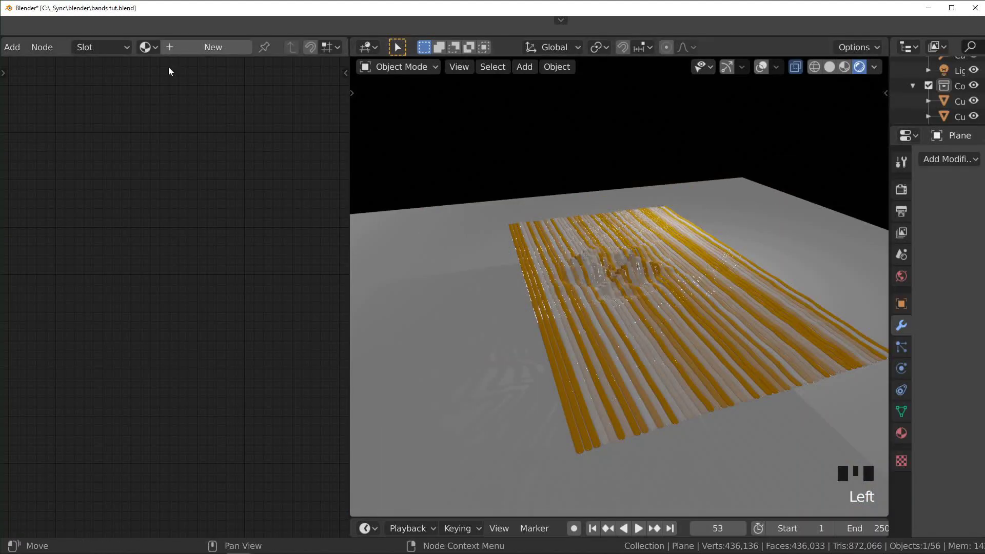
# Step: Create Material.001 for the plane, replacing the Principled BSDF with a blue Emission shader
pyautogui.click(187, 49)
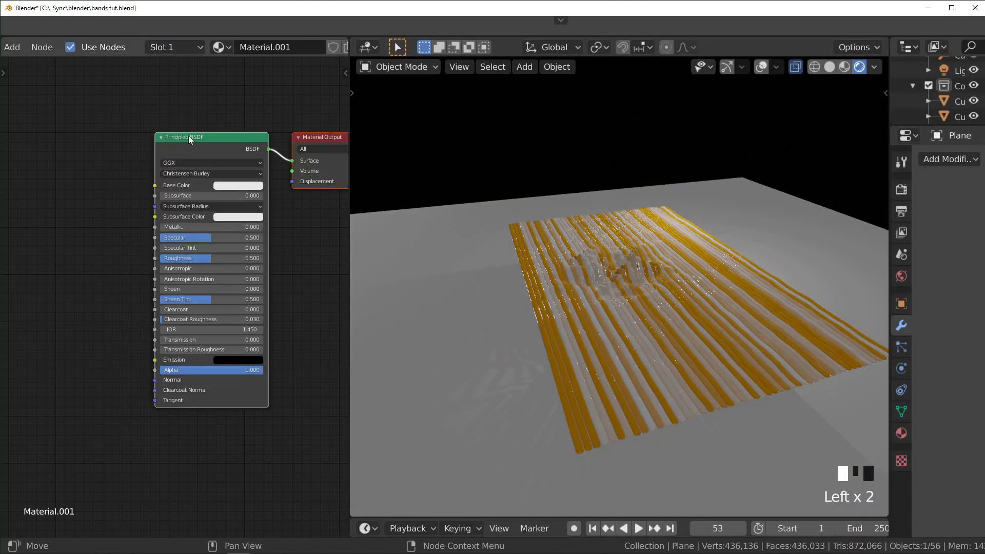
pyautogui.press('x')
pyautogui.click(199, 139)
pyautogui.press('x')
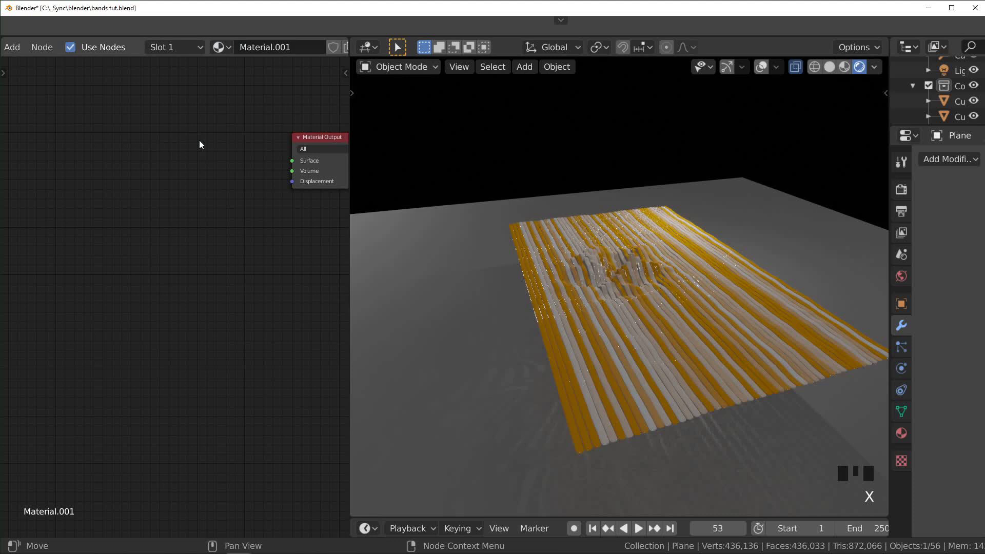
pyautogui.hotkey('shift', 'a')
pyautogui.write('emis')
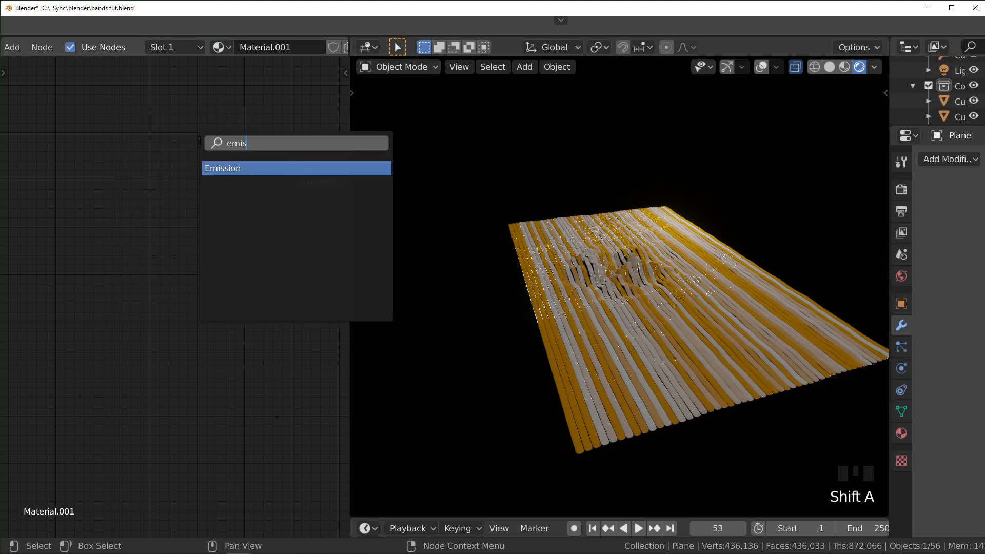
pyautogui.press('Return')
pyautogui.click(228, 190)
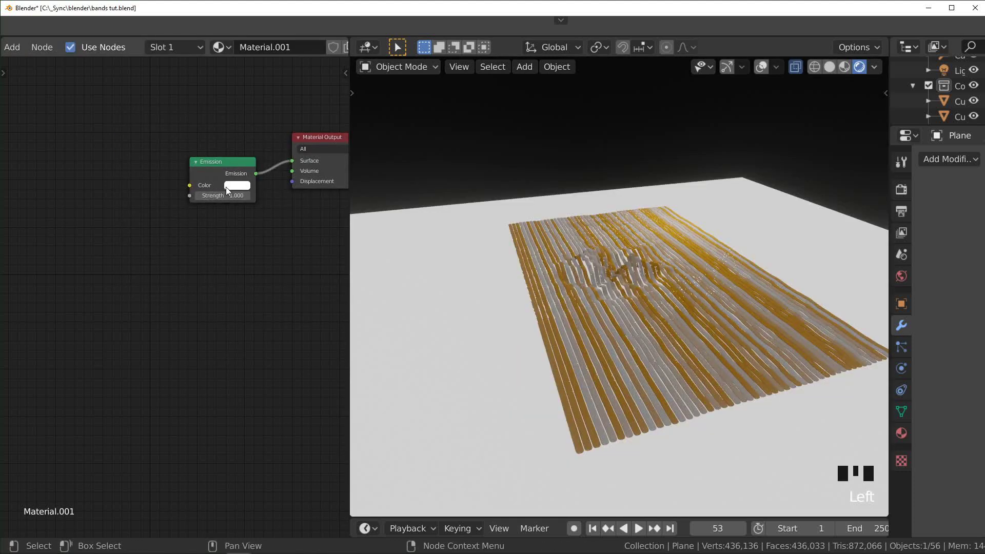
pyautogui.click(231, 188)
pyautogui.moveTo(286, 86); pyautogui.dragTo(284, 81)
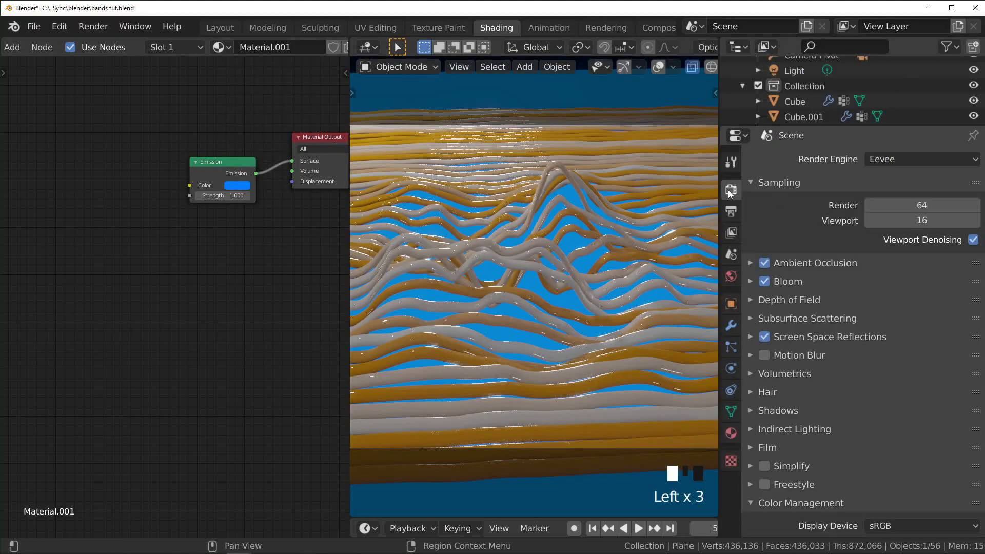
# Step: Set the Color Management look to Very High Contrast
pyautogui.scroll(-5, 837, 290)
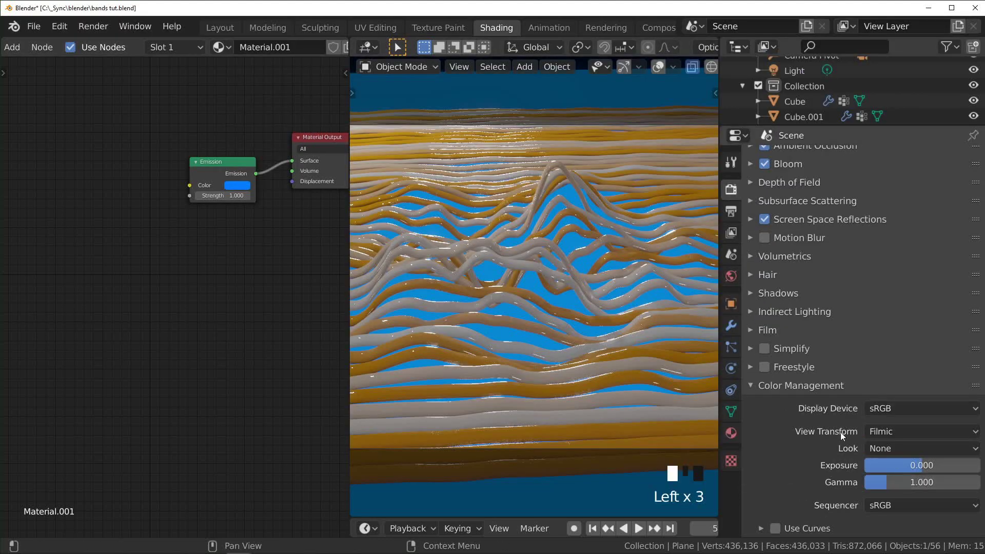
pyautogui.click(901, 448)
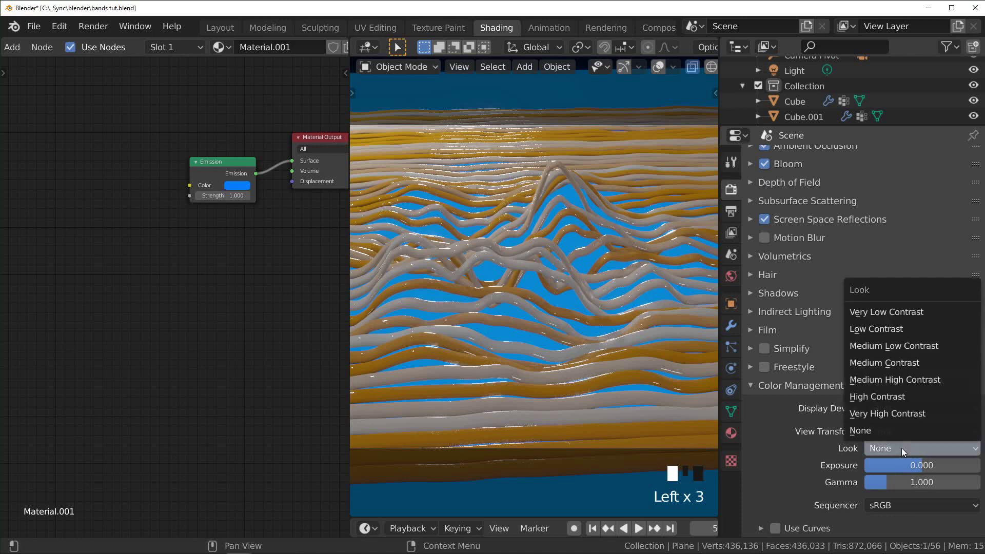
pyautogui.click(898, 415)
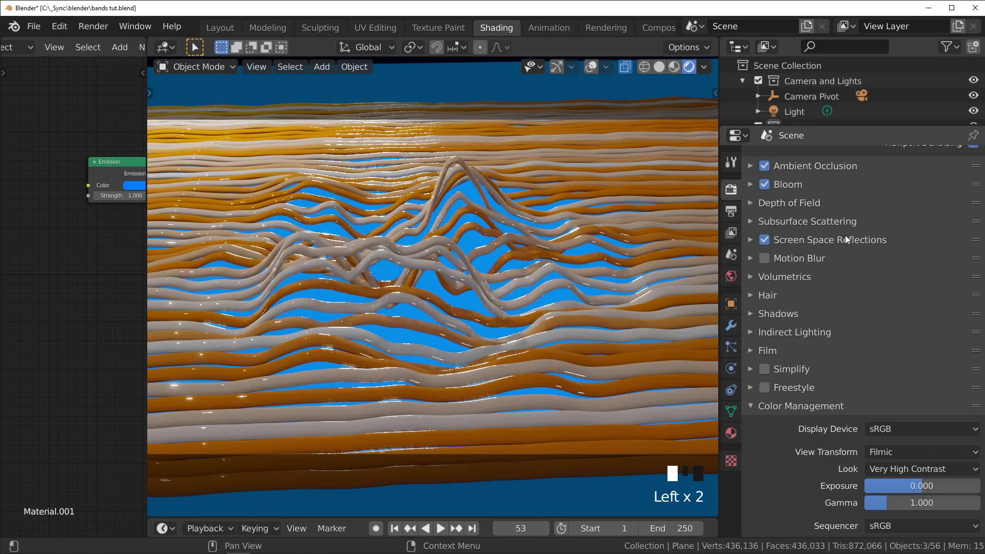
# Step: Enable camera depth of field with an 11 m focus distance and an F-Stop around 0.5
pyautogui.click(861, 95)
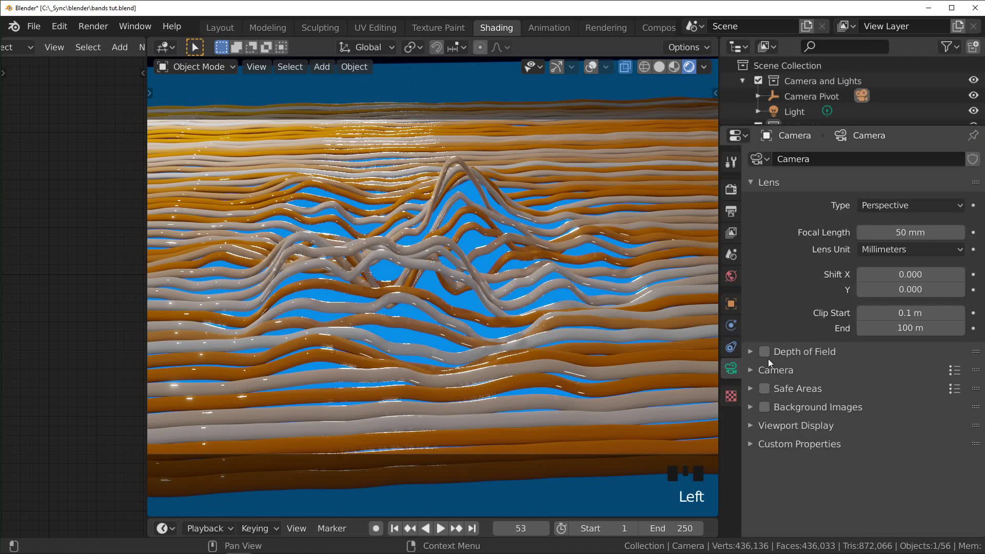
pyautogui.click(765, 352)
pyautogui.click(765, 349)
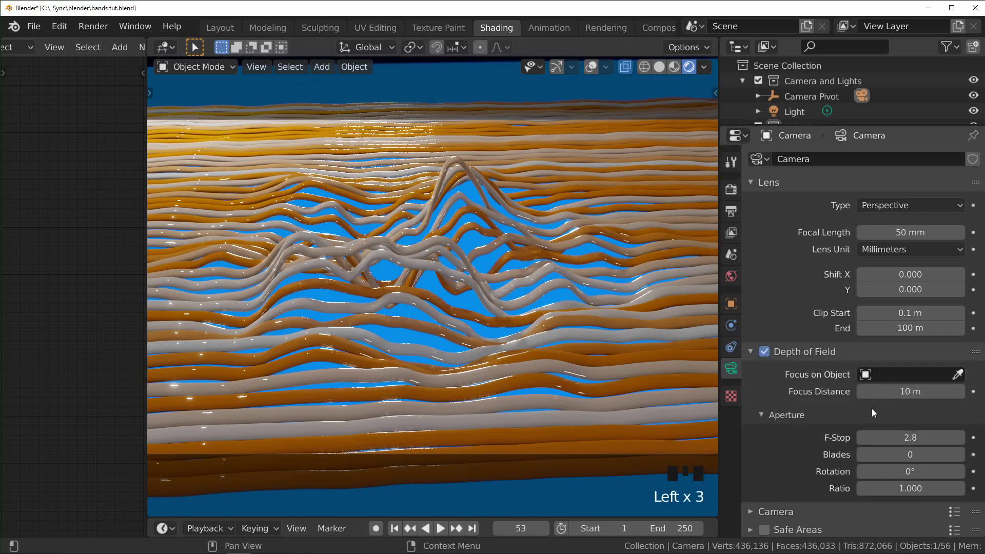
pyautogui.click(915, 437)
pyautogui.write('0.1')
pyautogui.press('Return')
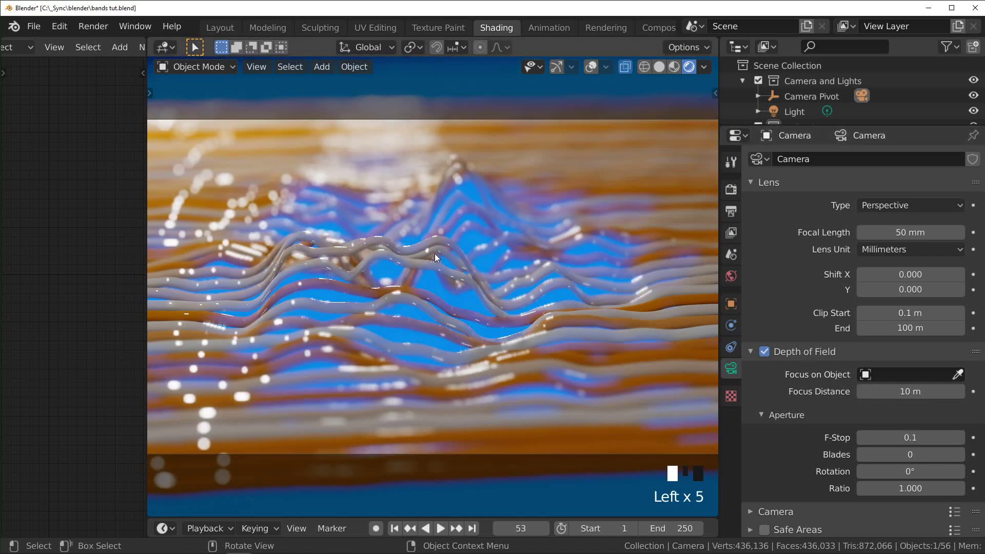
pyautogui.keyDown('shift'); pyautogui.moveTo(910, 391); pyautogui.dragTo(918, 391); pyautogui.keyUp('shift')
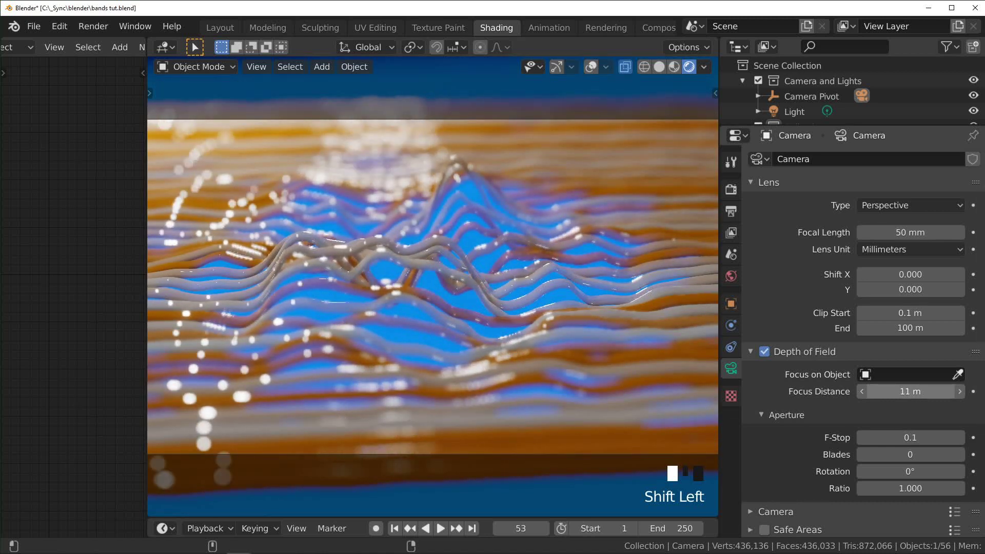
pyautogui.moveTo(908, 437); pyautogui.dragTo(900, 438)
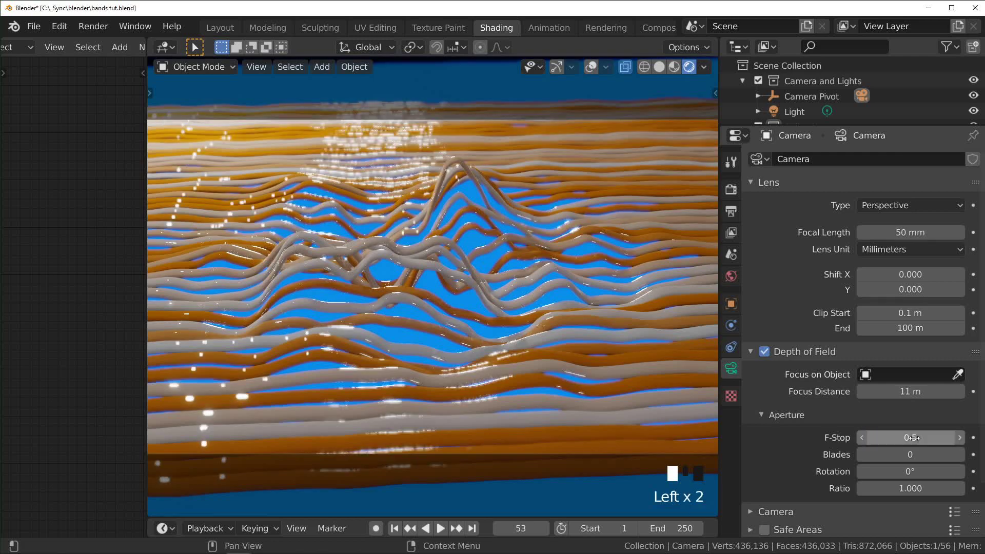
pyautogui.scroll(-3, 535, 341)
pyautogui.scroll(2, 534, 342)
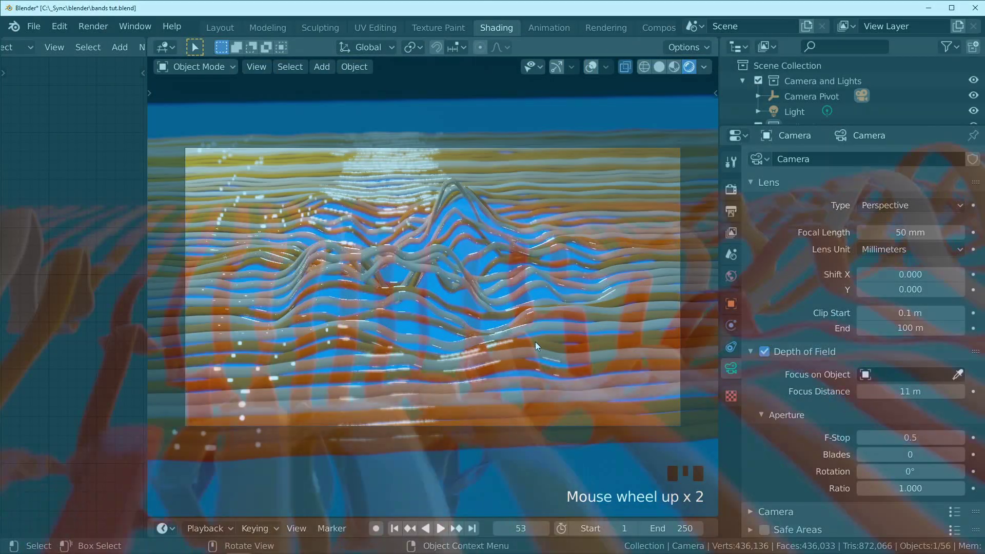